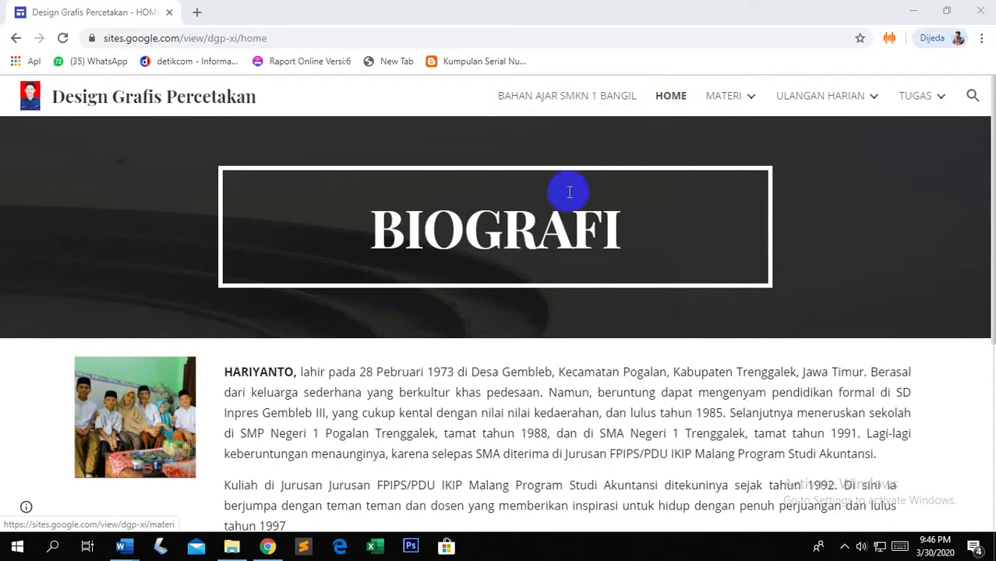
mouse_move(744, 96)
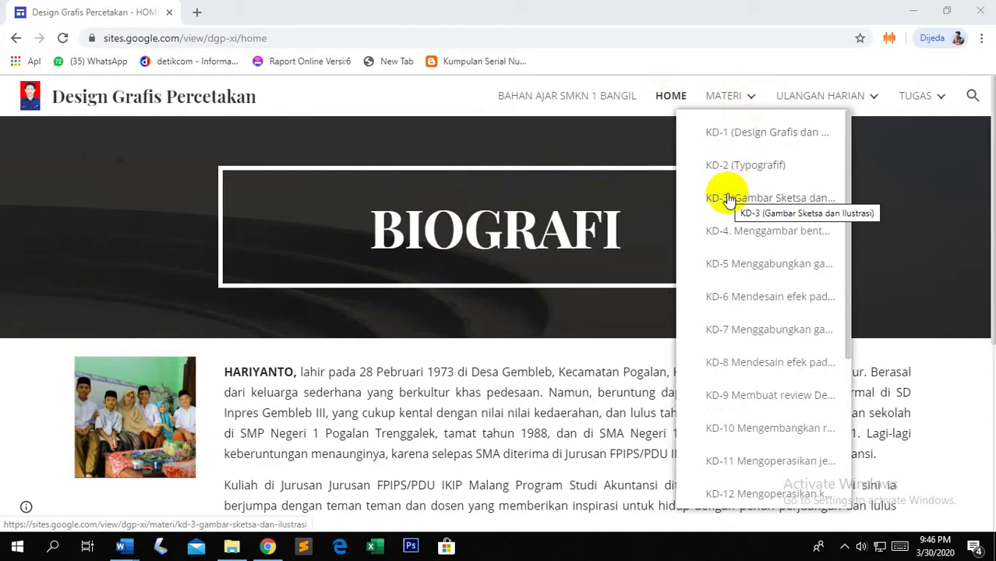
left_click_drag(846, 177, 847, 364)
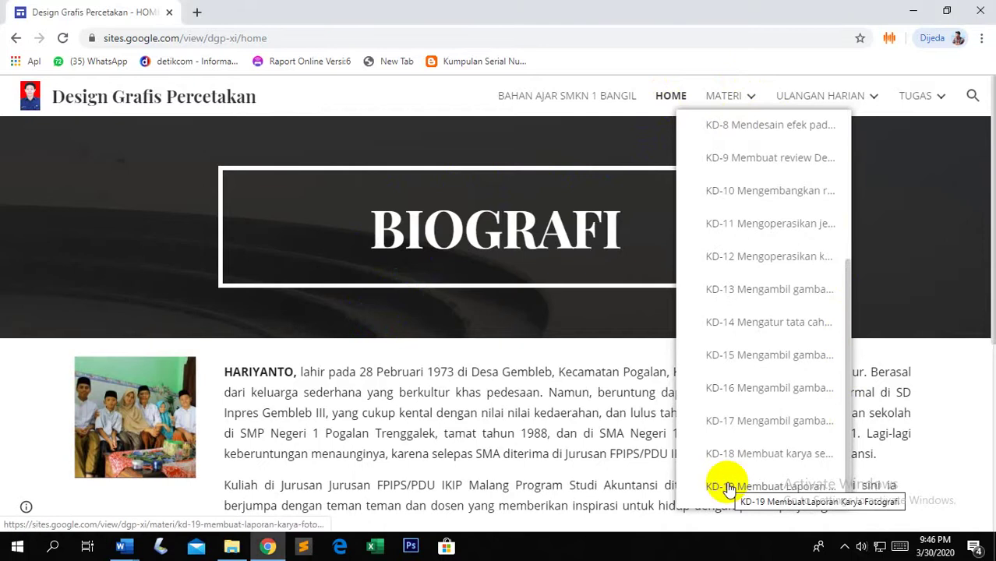
mouse_move(875, 101)
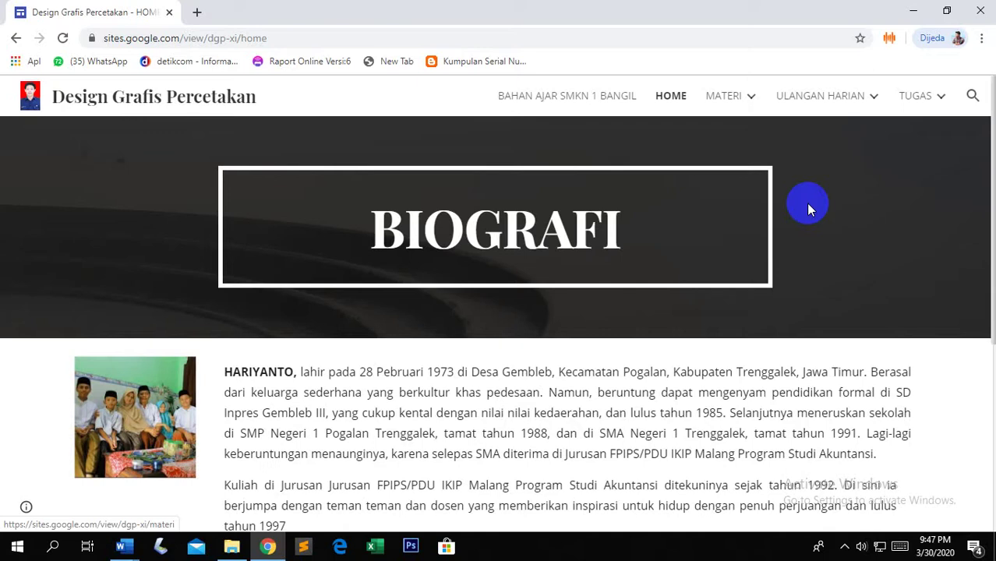
mouse_move(916, 110)
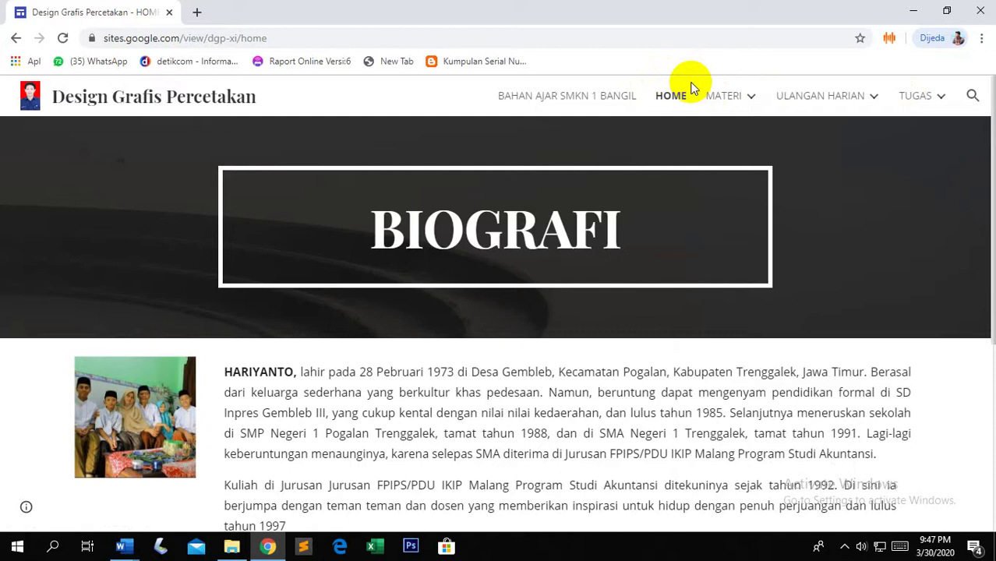
Open Google Drive in a new browser tab and sign in to the second listed account with its password.
left_click(195, 14)
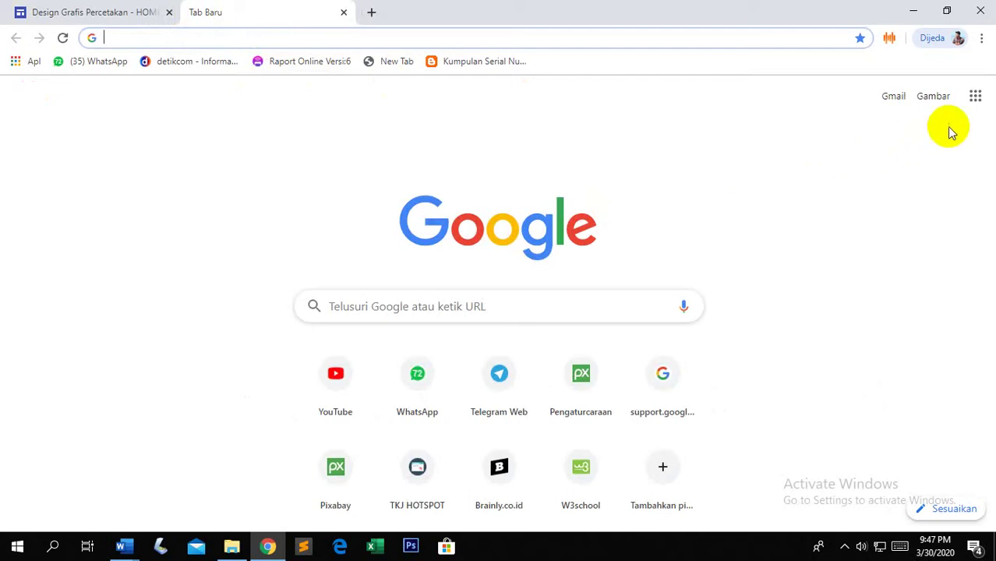
left_click(965, 98)
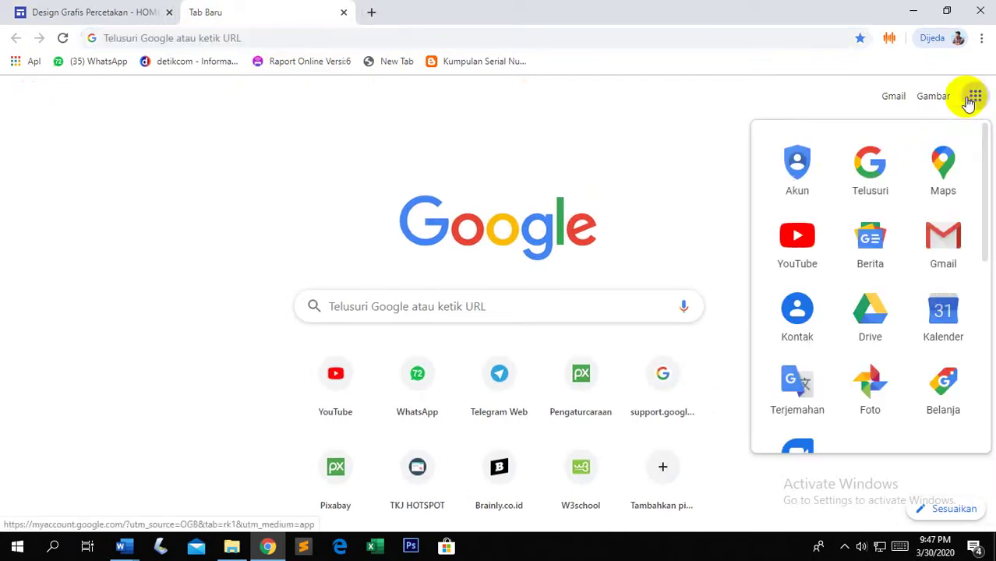
left_click(875, 318)
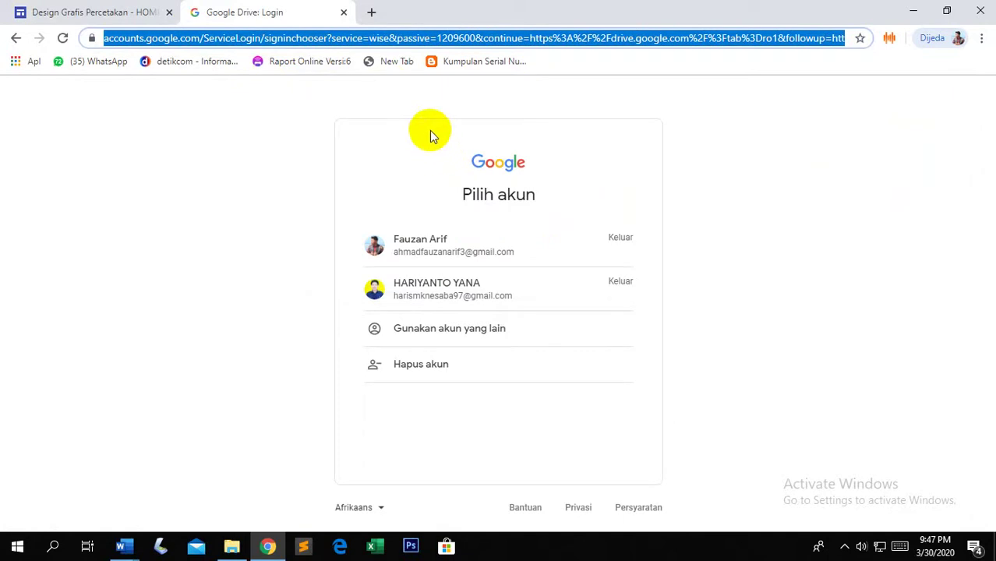
left_click(427, 294)
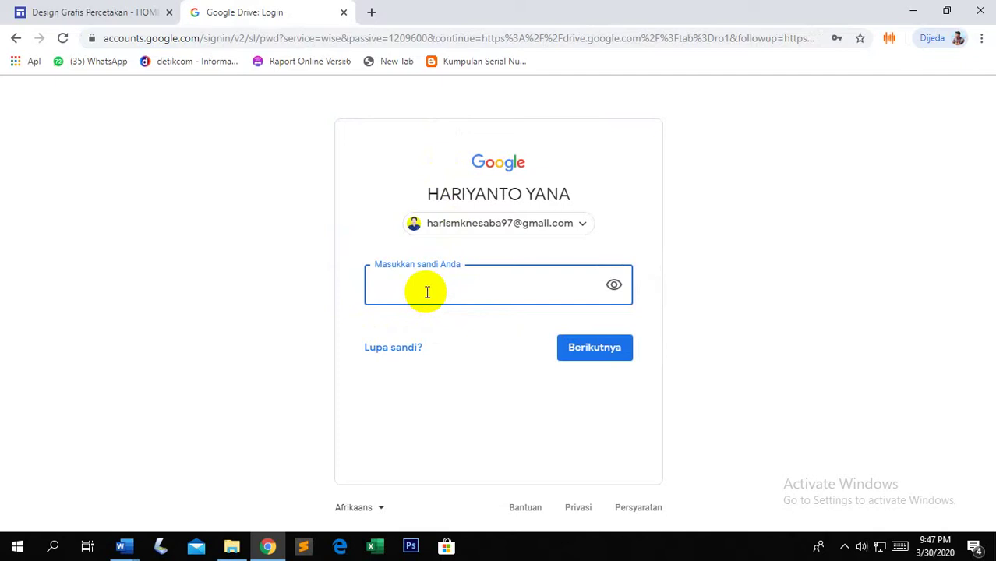
type("••••••••••••")
left_click(589, 355)
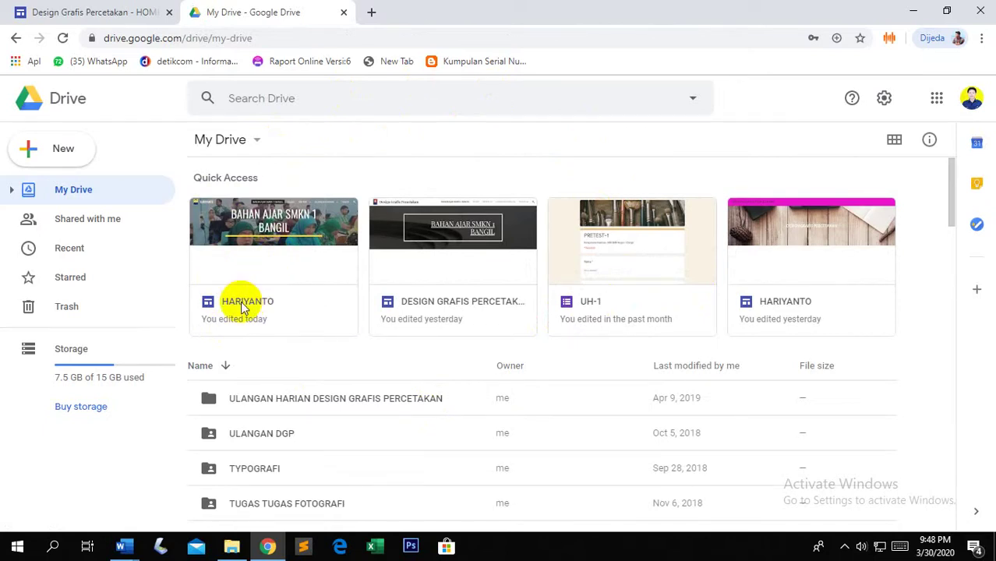
Open the site edited today from Drive's Quick Access and go to its Home page in the editor.
left_click(242, 306)
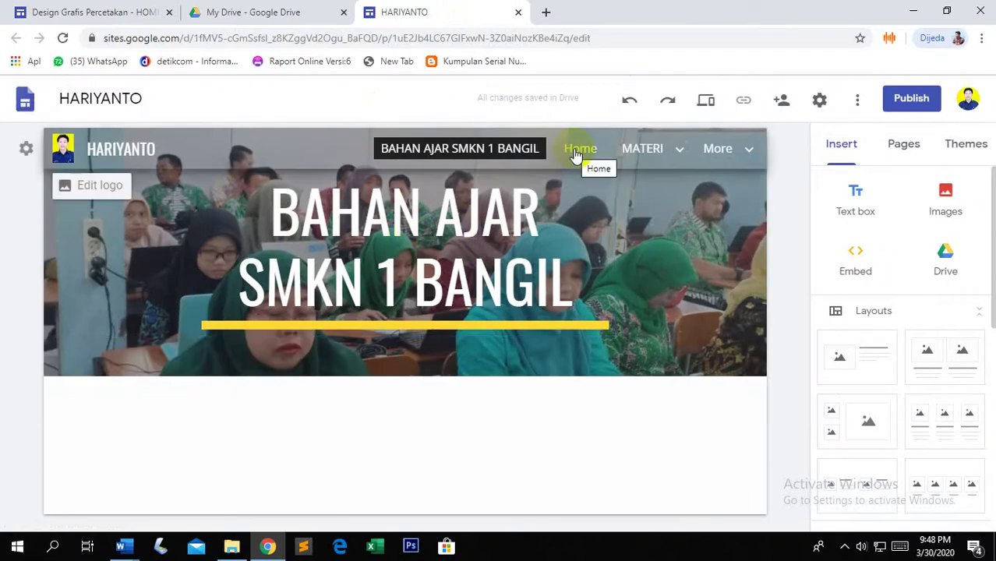
left_click(576, 150)
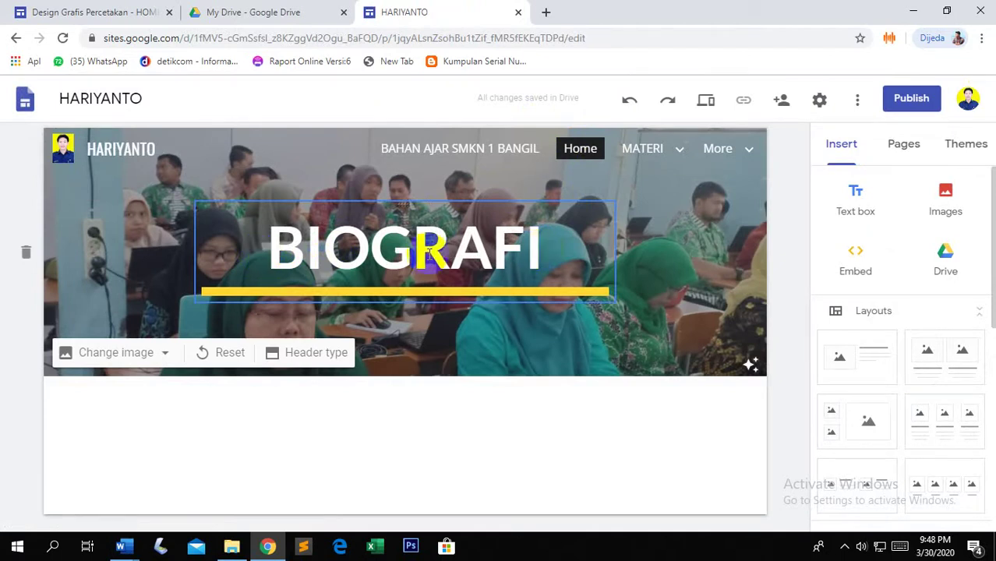
left_click(272, 247)
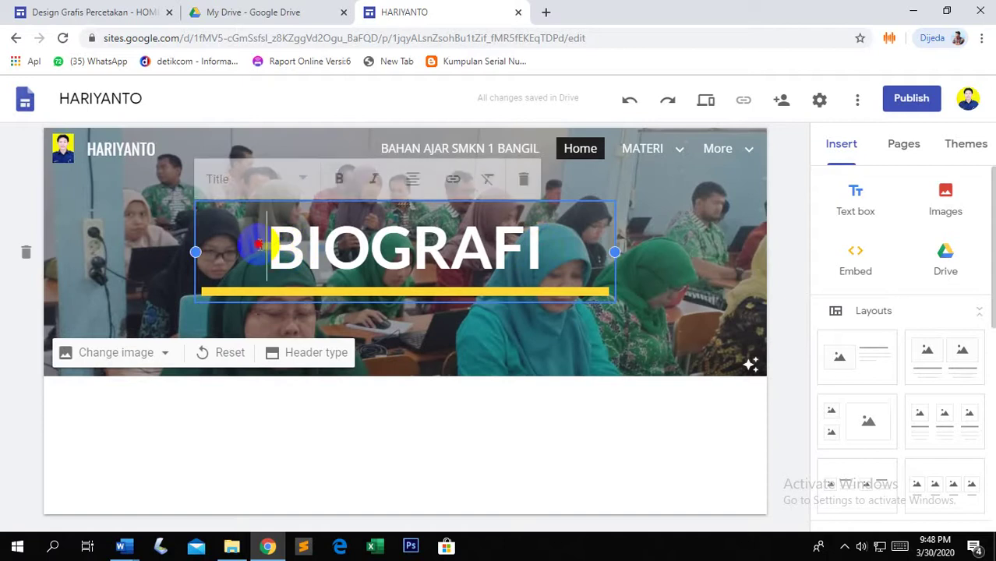
left_click_drag(265, 248, 561, 273)
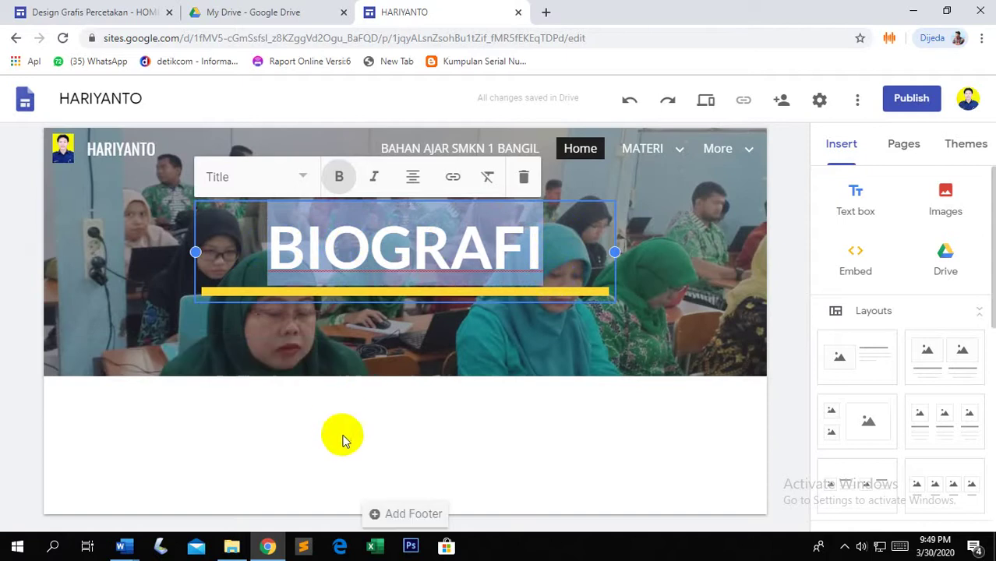
left_click(394, 439)
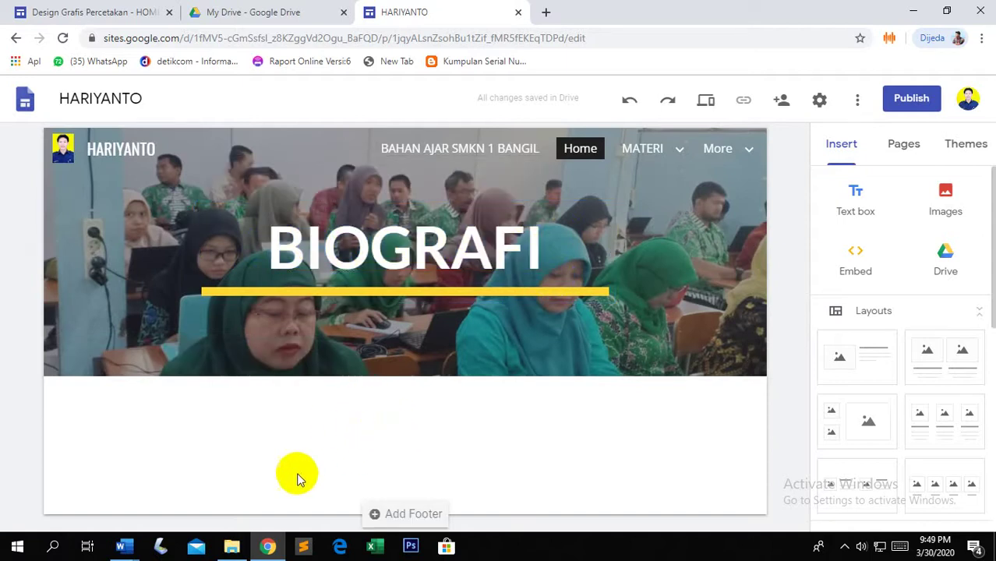
Switch to the biodata document in Word and go to the family photo at the start of the biography.
left_click(129, 551)
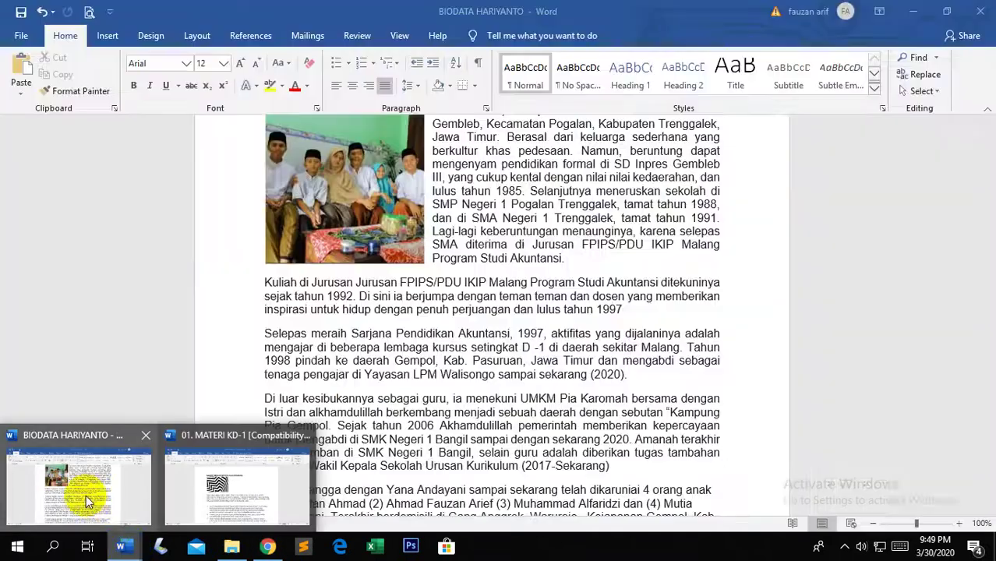
left_click(84, 495)
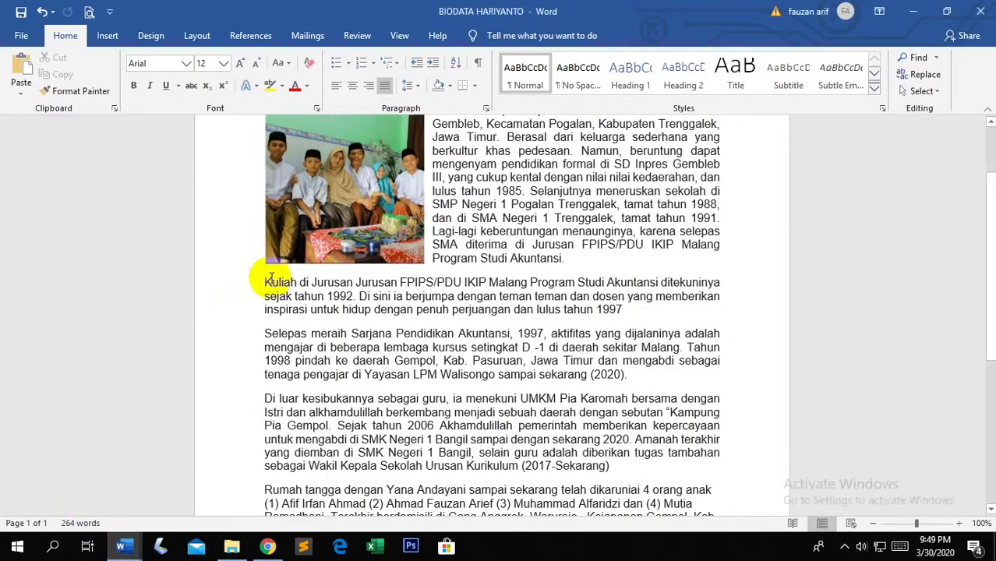
scroll(400, 221, "up", 2)
scroll(400, 226, "up", 1)
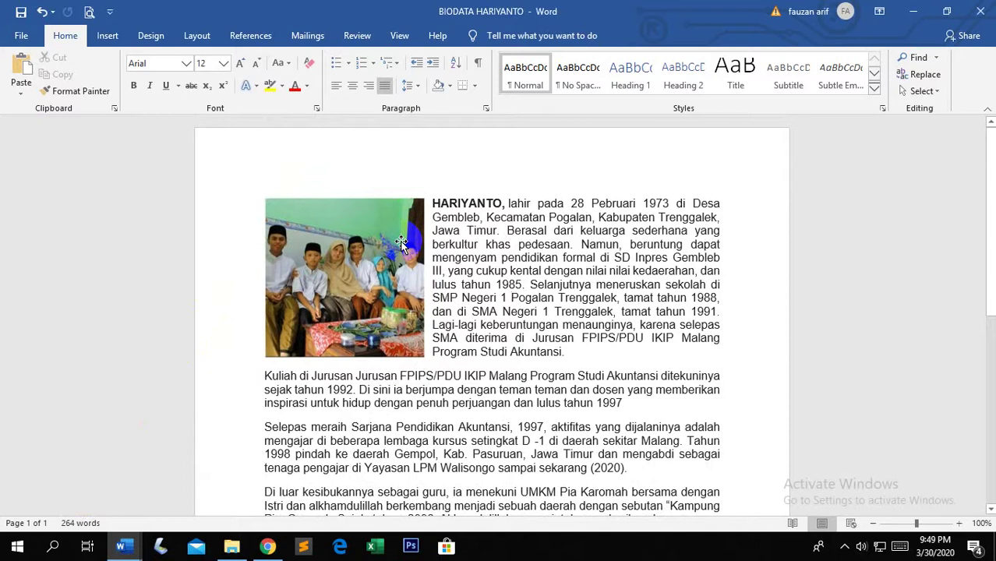
left_click(328, 262)
left_click(463, 254)
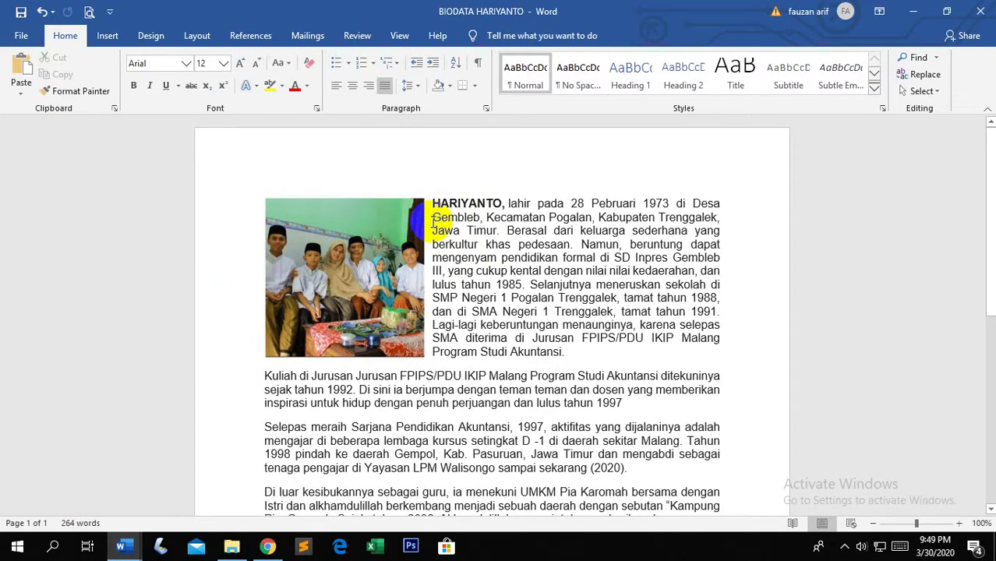
Save the family photo as a Portable Network Graphics file named FOTO BIOGRAFI SAYA in the D: folder 03. KI-KD 2019-2010.
right_click(332, 270)
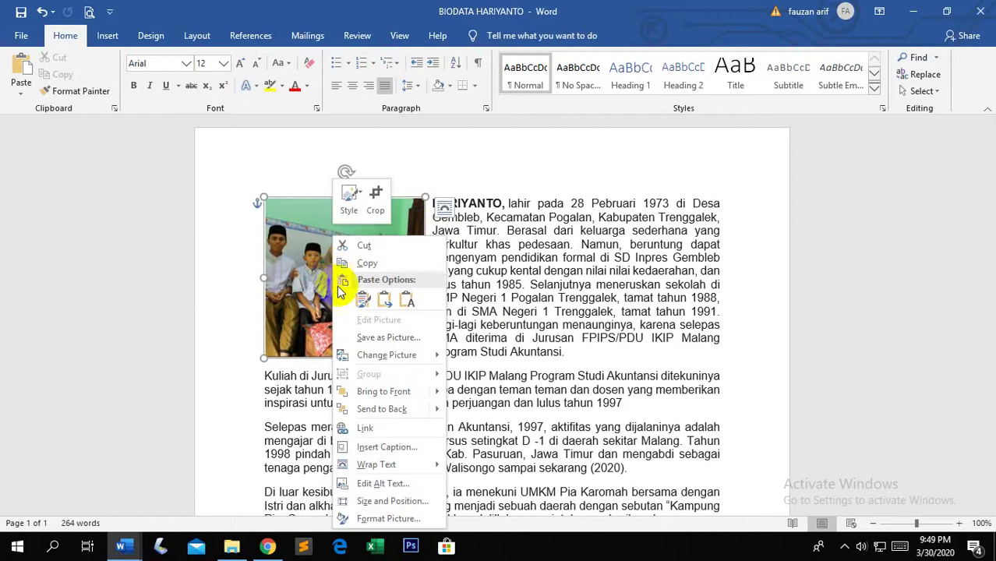
left_click(363, 344)
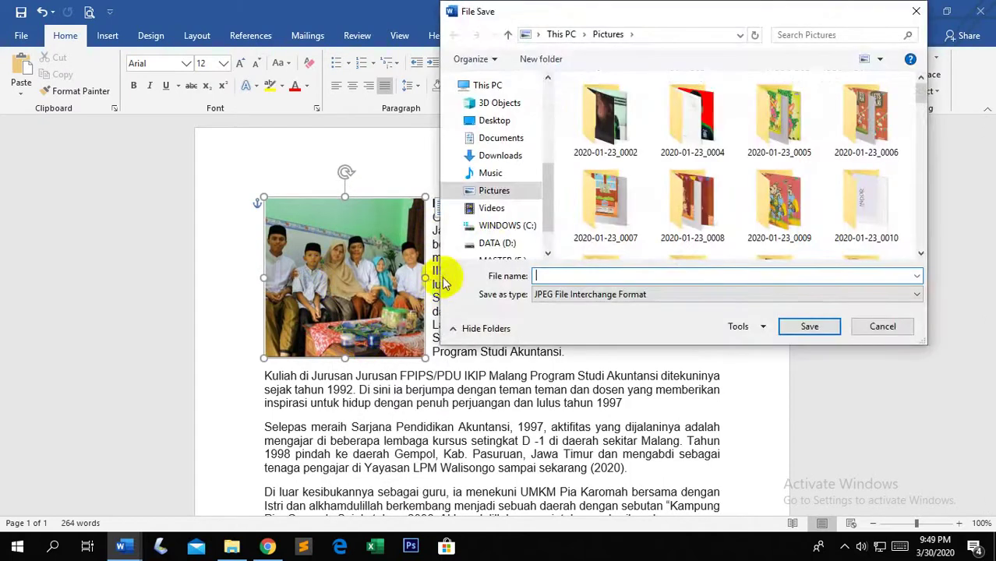
left_click(492, 244)
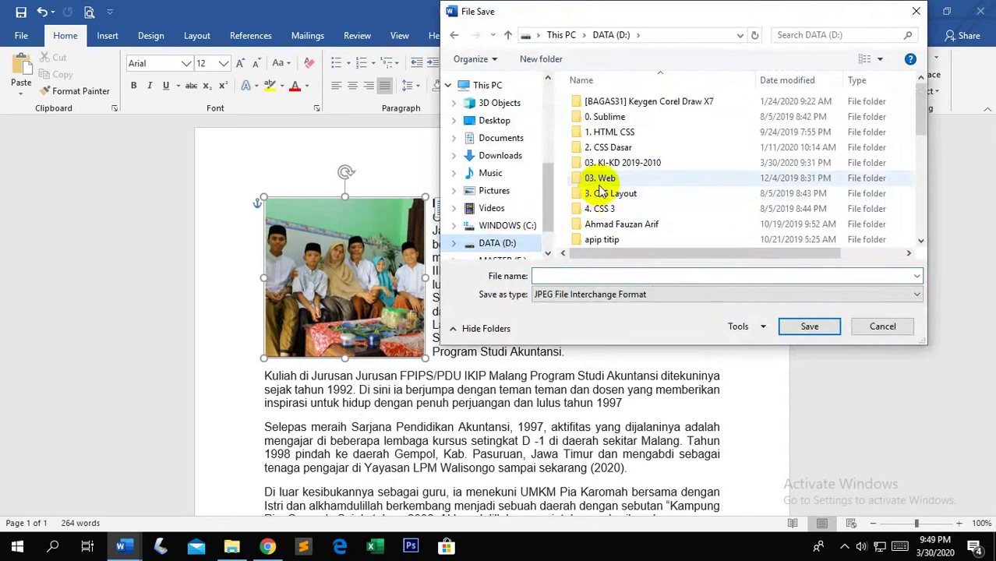
double_click(612, 165)
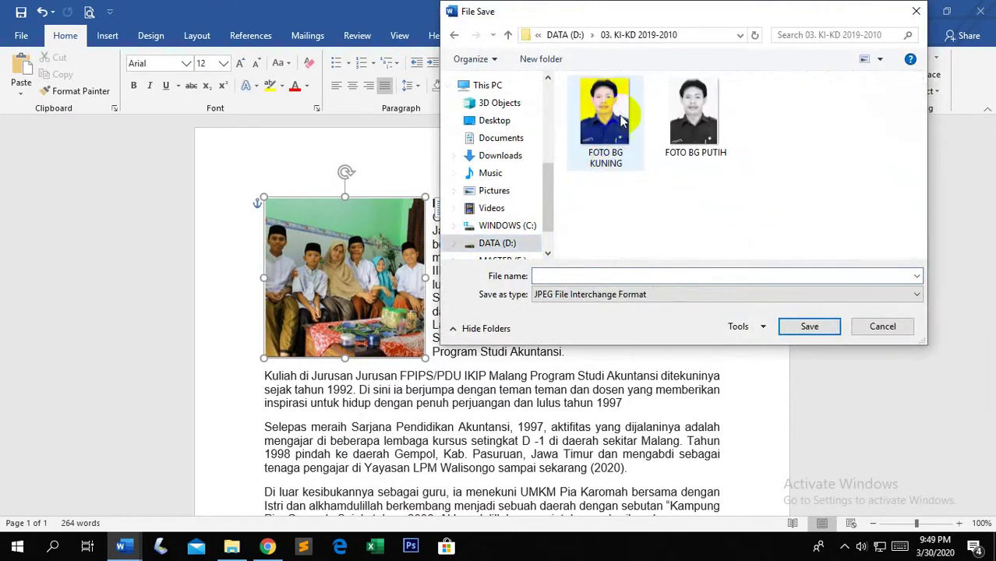
left_click(570, 276)
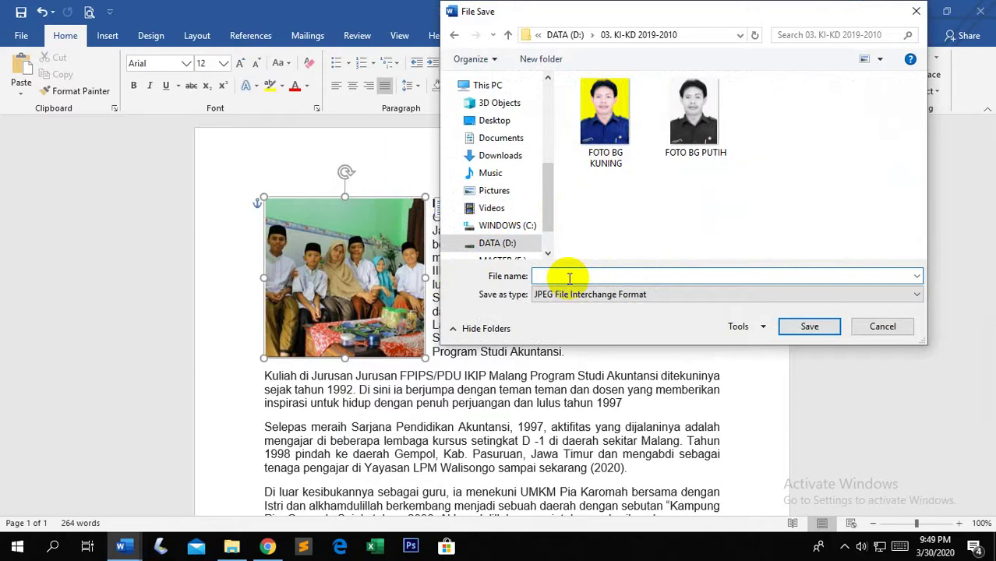
type("FOTO ")
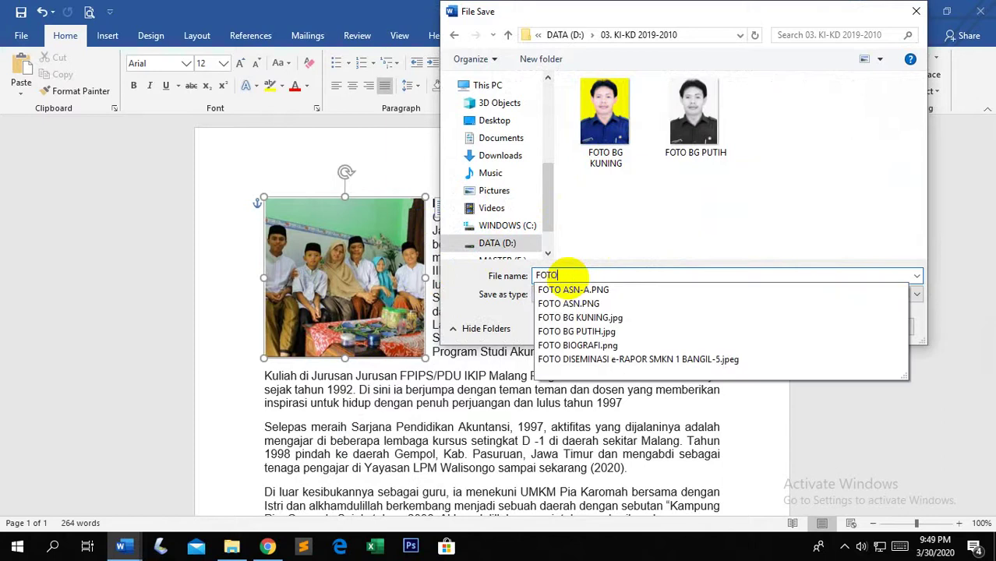
type("BI")
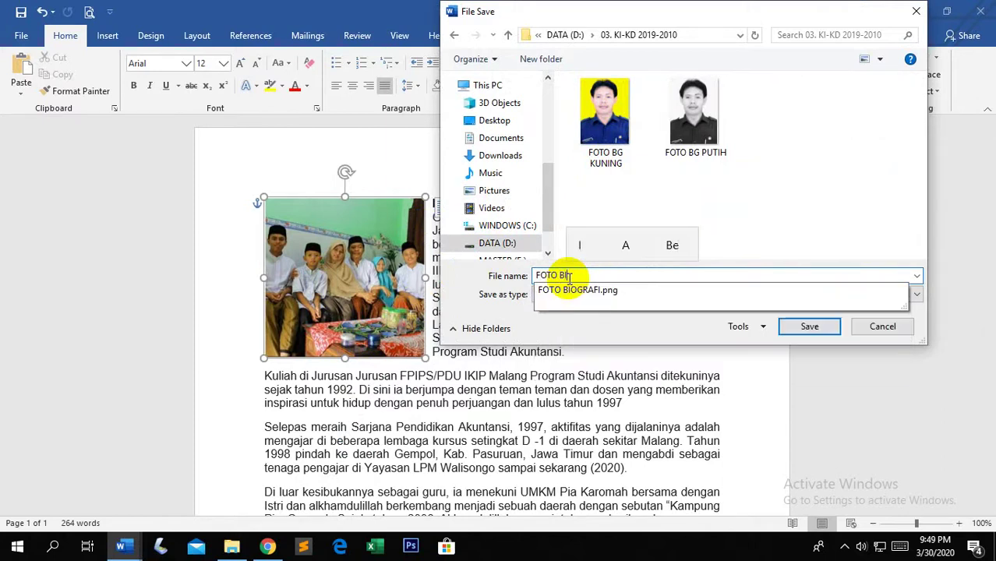
type("OGRAFI")
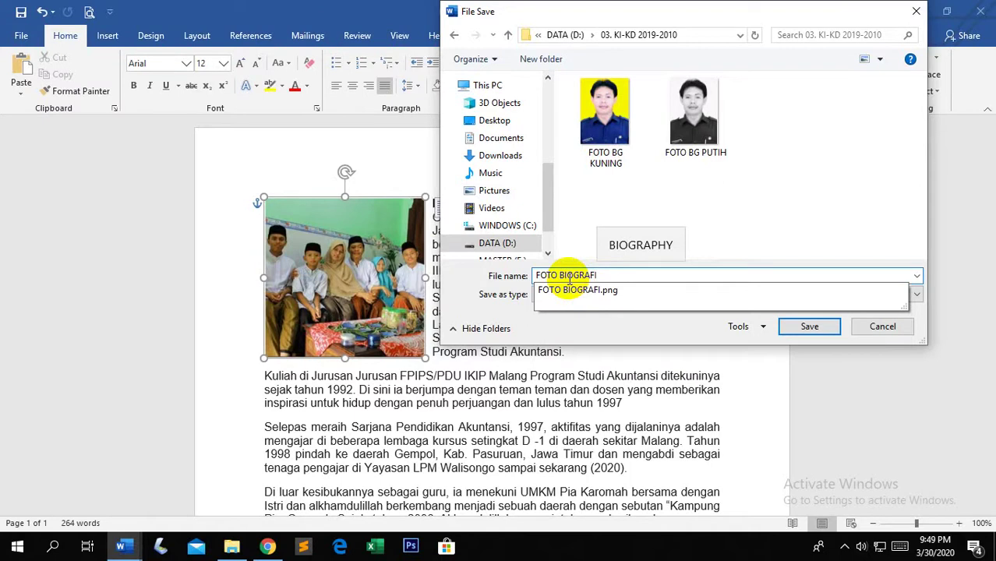
type("SAYA")
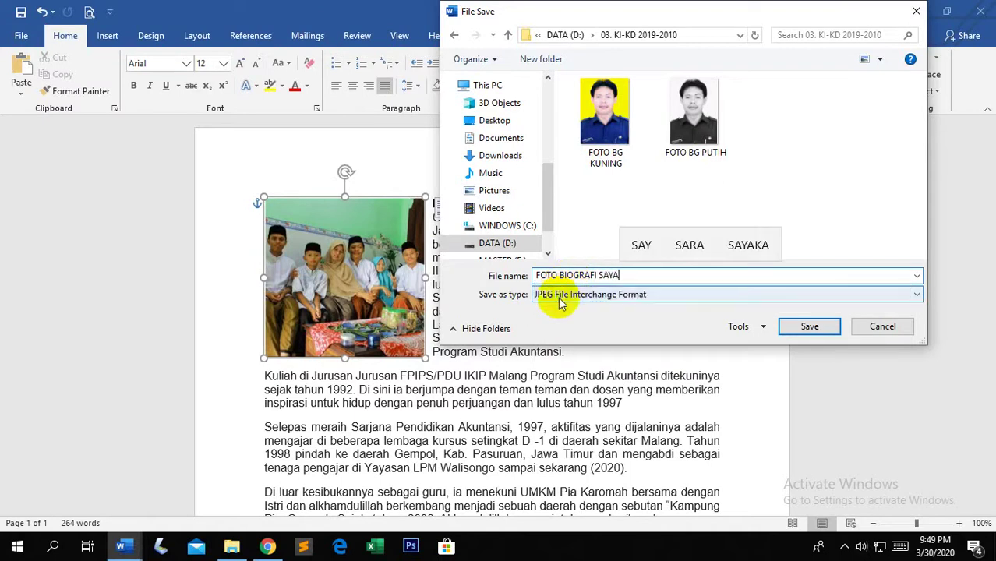
left_click(566, 294)
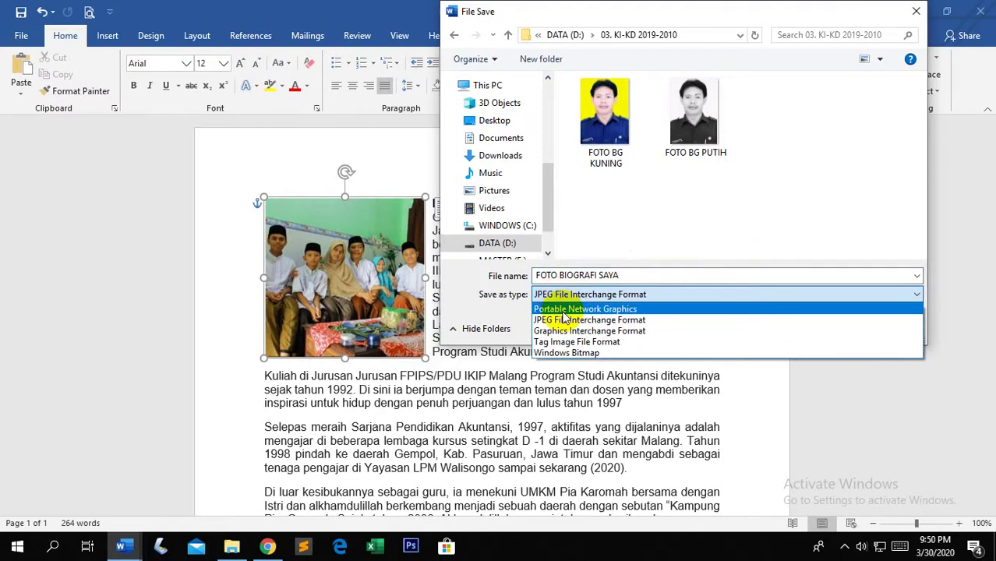
left_click(562, 311)
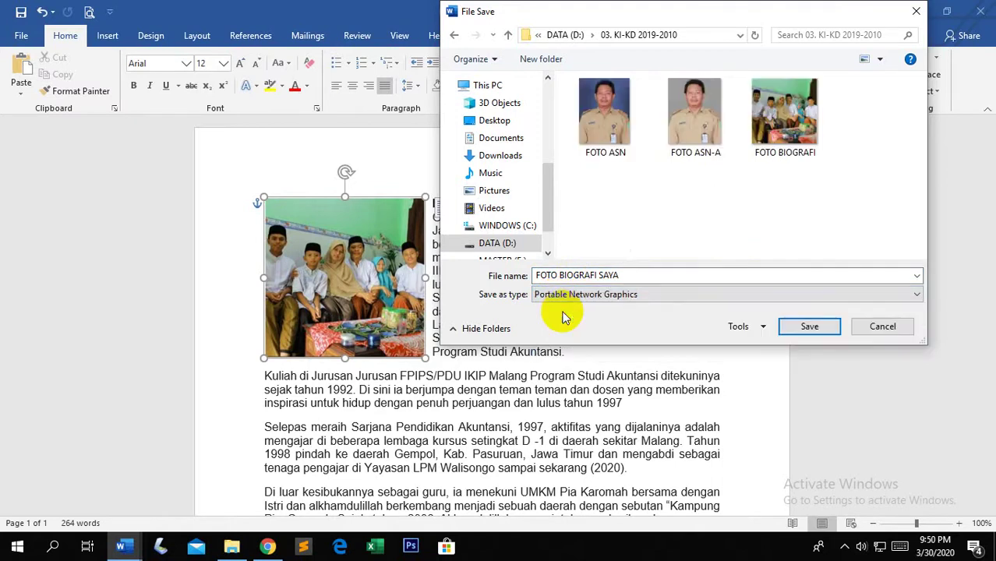
left_click(810, 328)
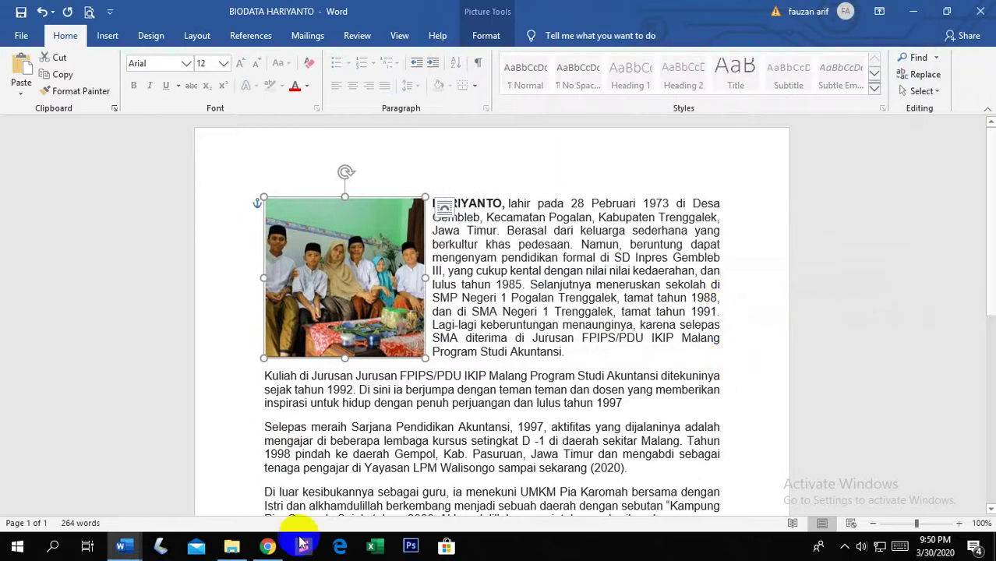
Switch to the Google Sites editor and upload the image FOTO BIOGRAFI SAYA into the empty area below the BIOGRAFI banner.
mouse_move(270, 551)
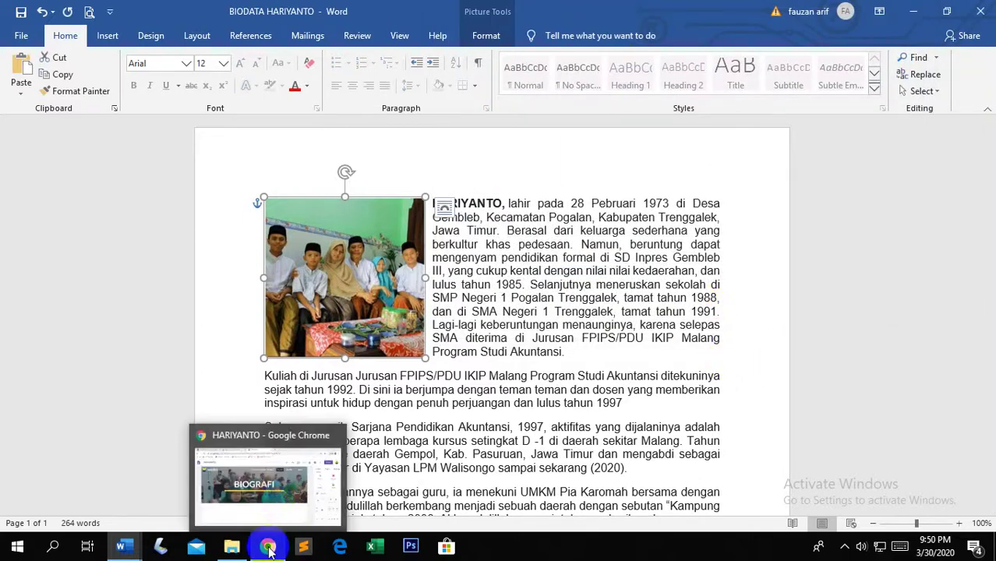
left_click(267, 503)
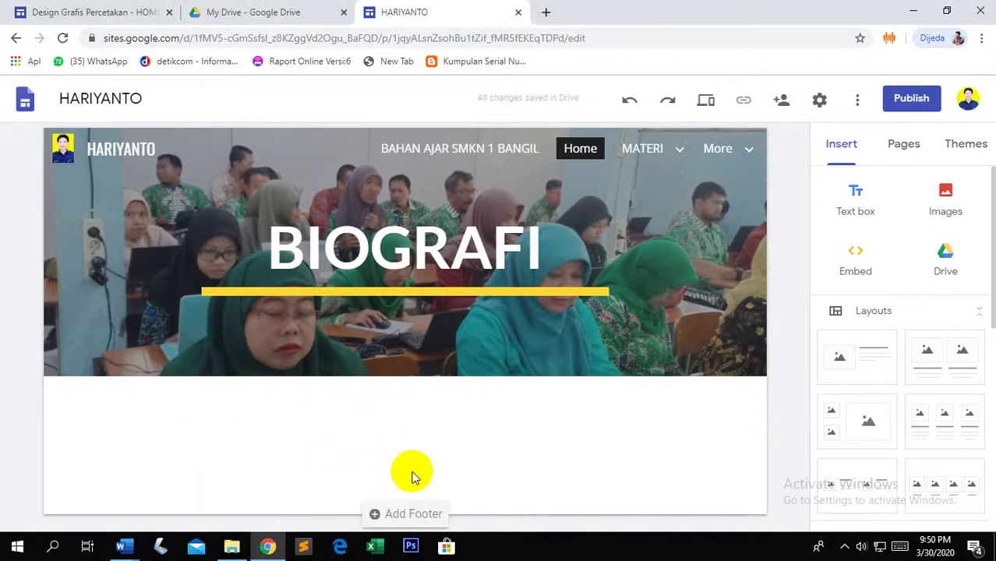
double_click(398, 435)
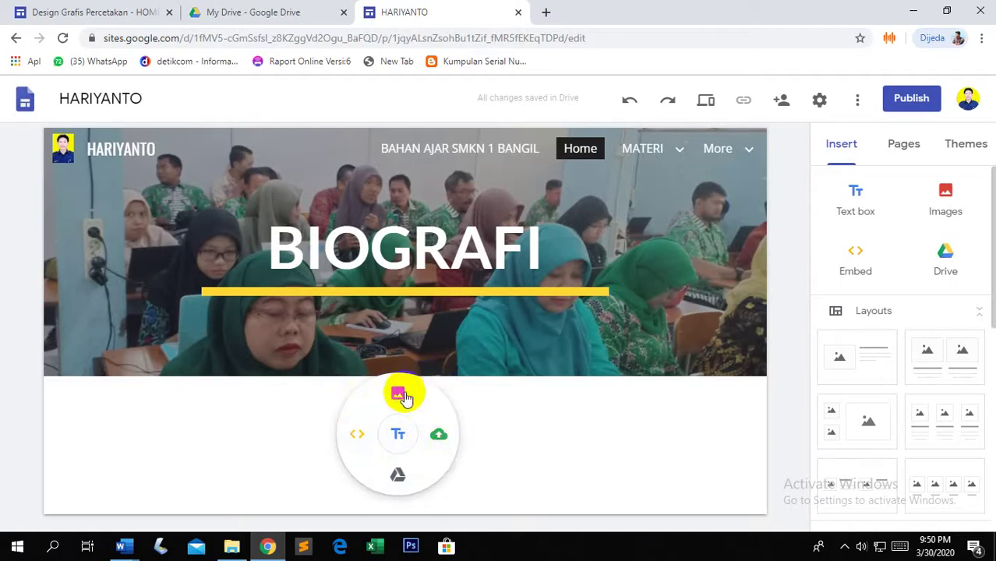
left_click(441, 438)
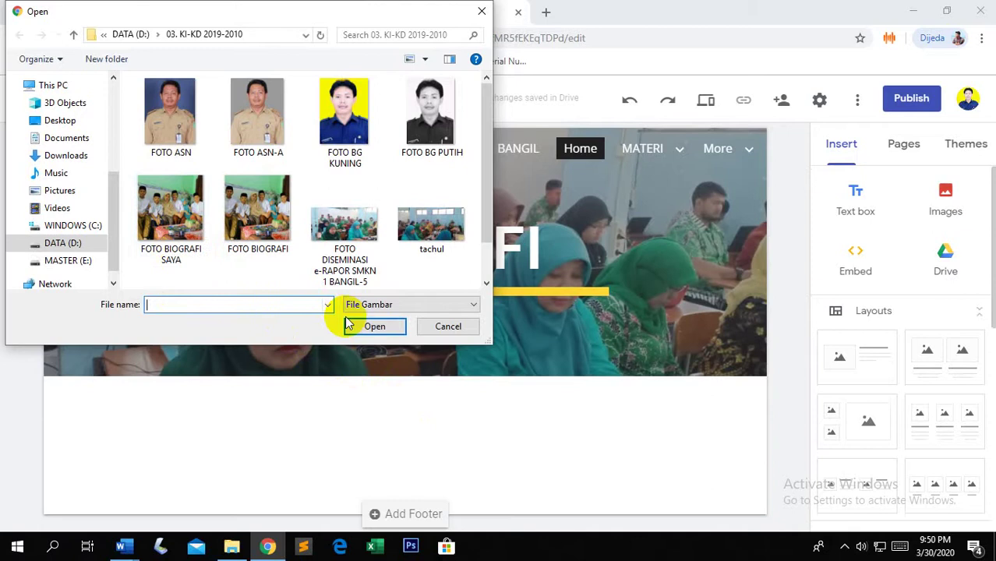
left_click(174, 223)
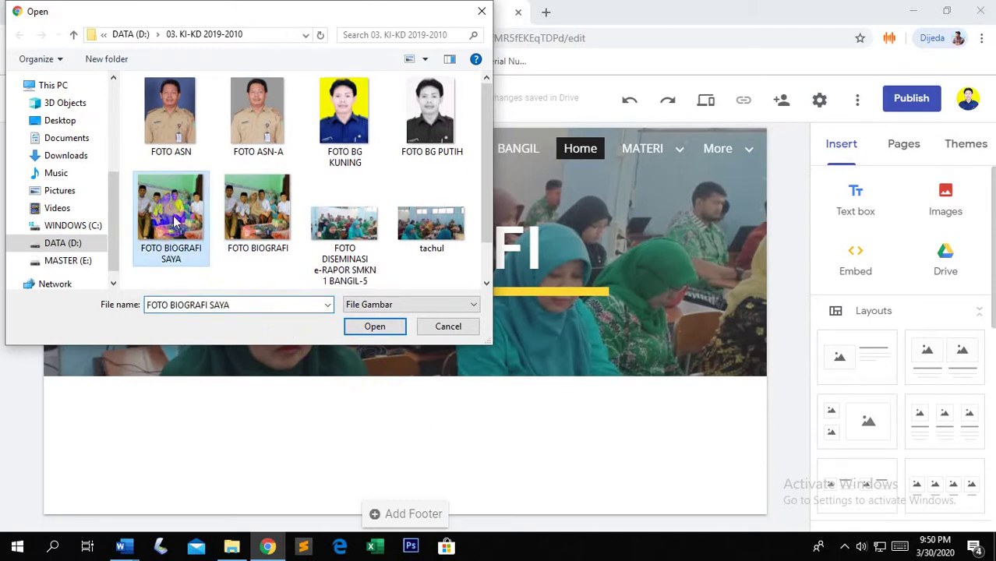
left_click(377, 327)
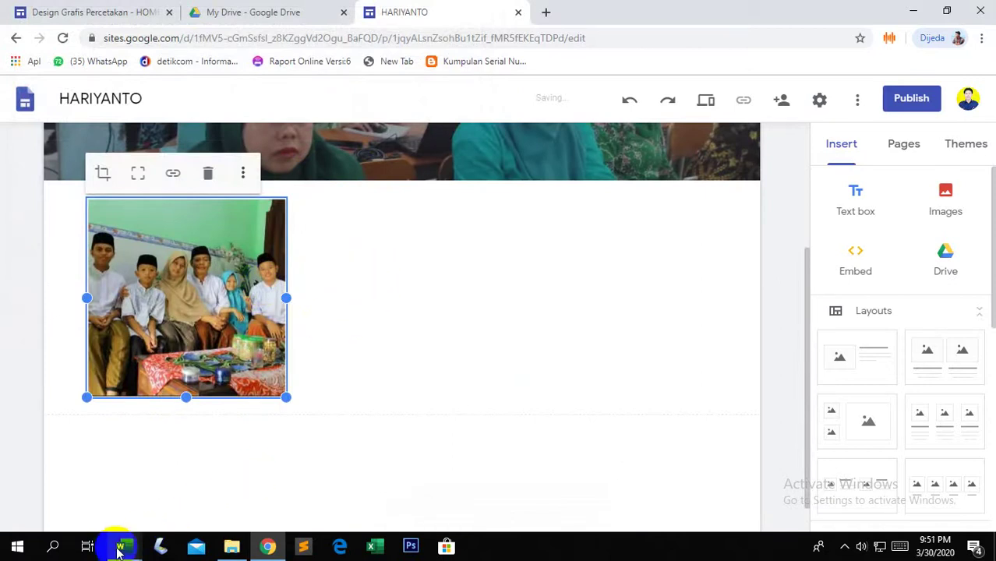
mouse_move(119, 551)
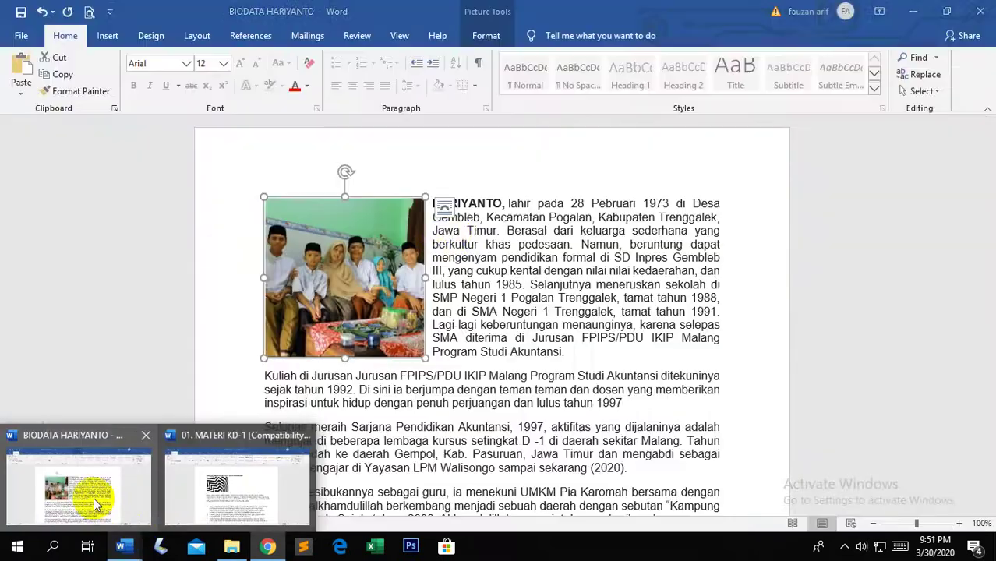
left_click(93, 498)
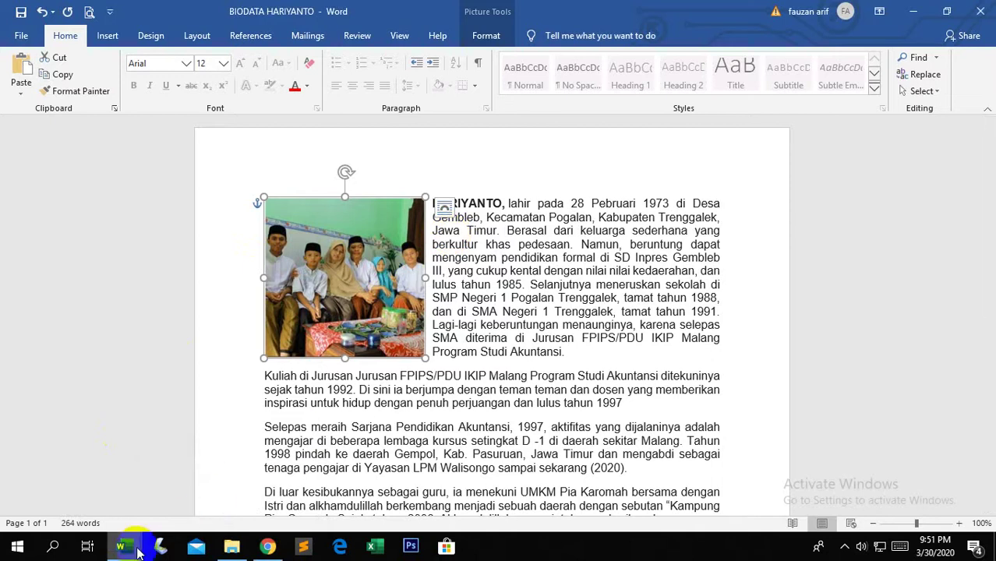
mouse_move(139, 552)
left_click(282, 506)
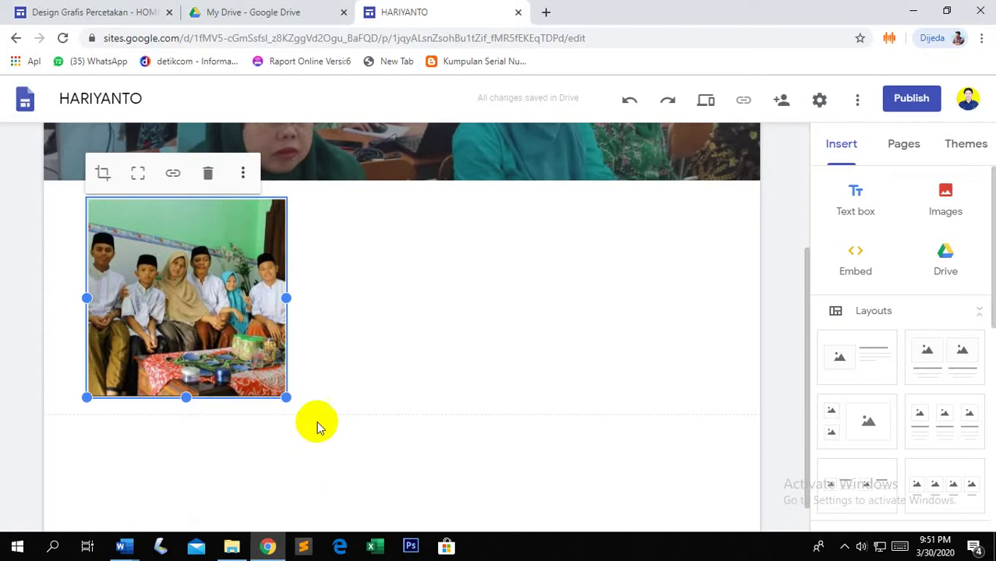
Insert an empty text box beside the family photo, in the same section of the page.
left_click(419, 308)
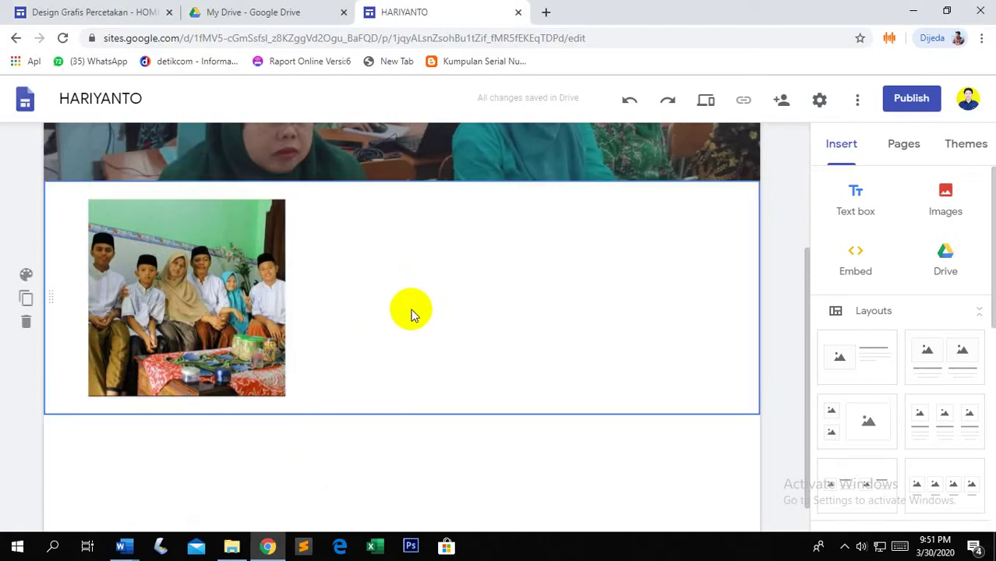
scroll(406, 316, "down", 1)
left_click(302, 434)
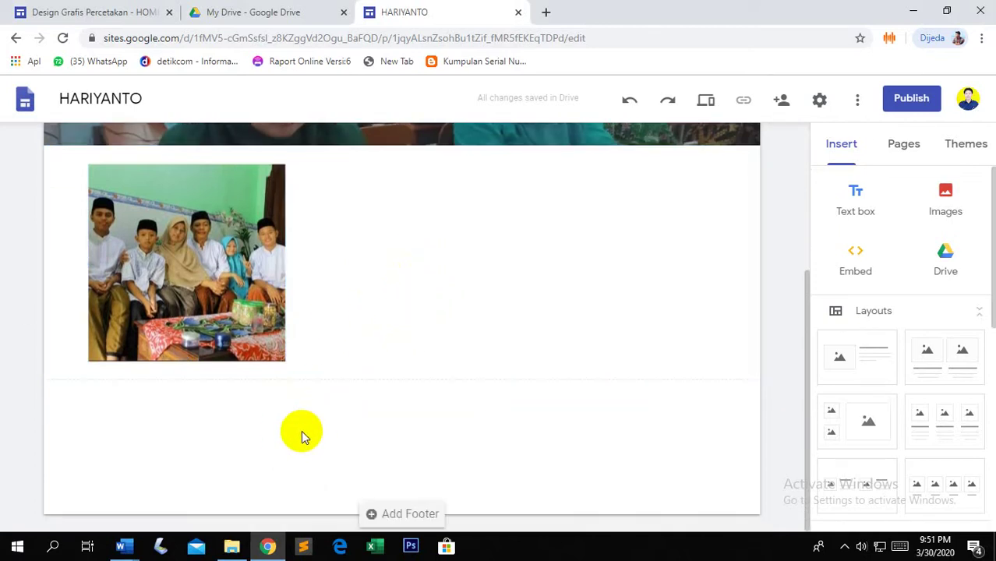
mouse_move(349, 367)
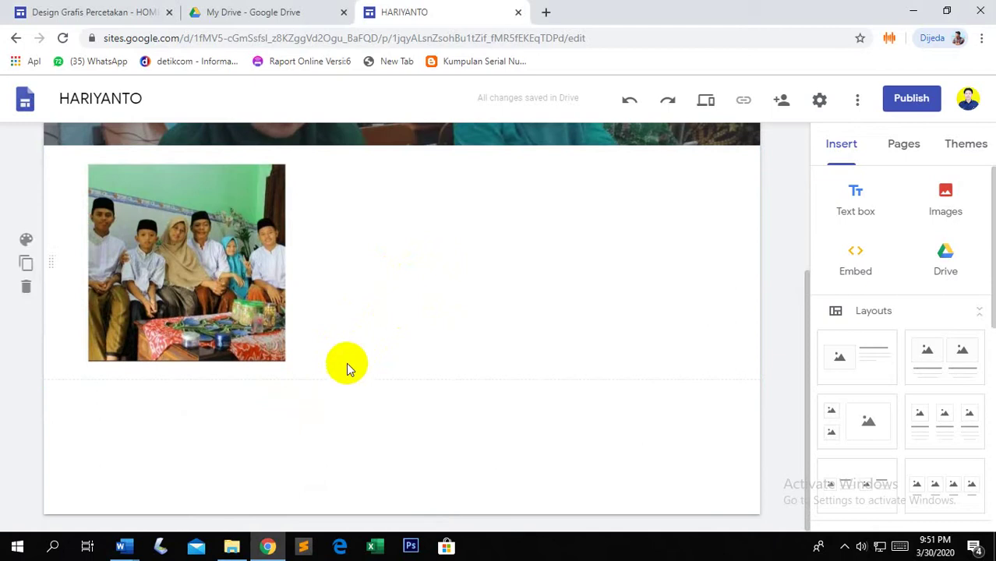
double_click(453, 237)
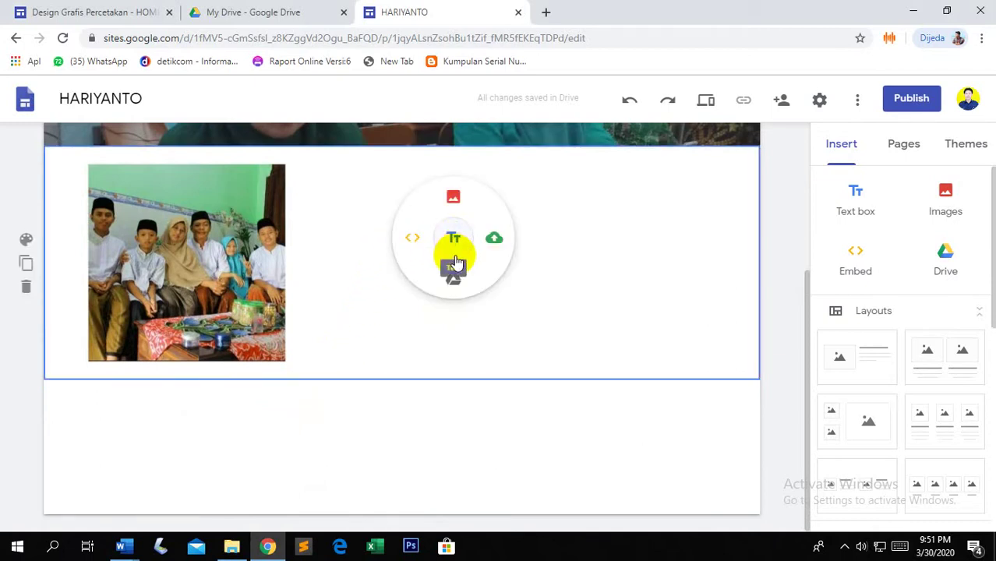
left_click(455, 241)
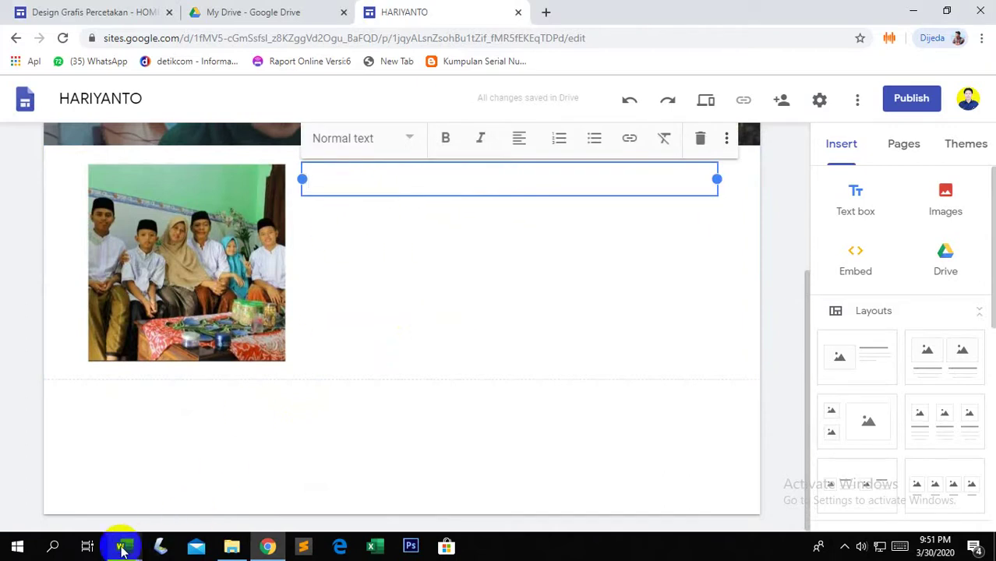
Switch to the biodata document in Word and copy the whole biography text, from the opening name to the final paragraph.
mouse_move(121, 545)
left_click(89, 489)
left_click(449, 195)
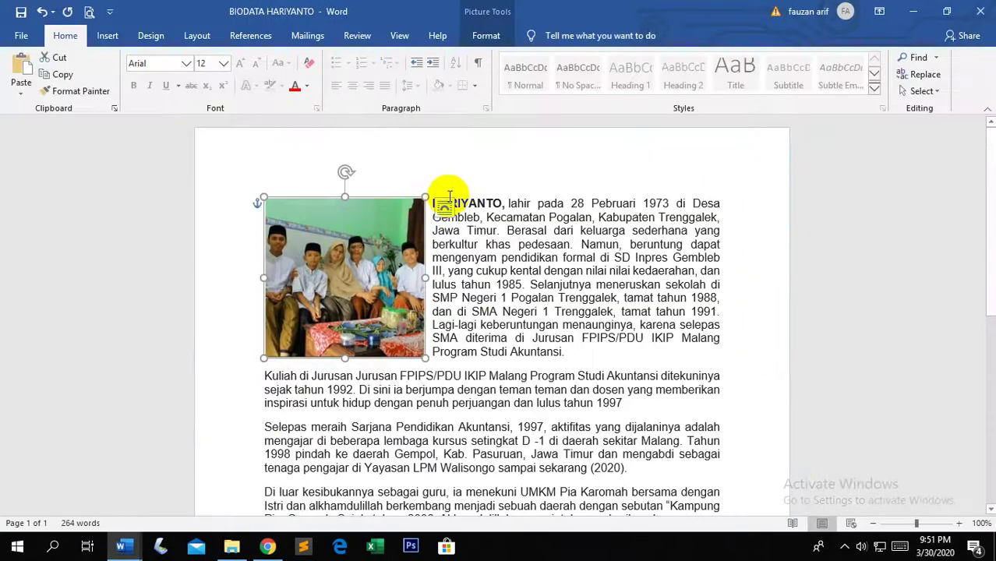
left_click(430, 202)
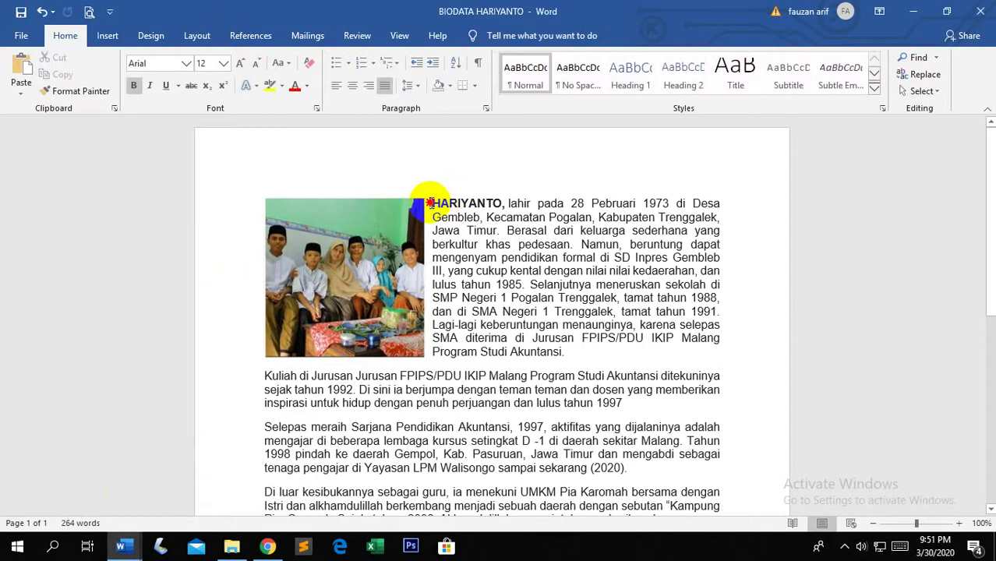
left_click_drag(430, 202, 386, 414)
scroll(343, 331, "up", 2)
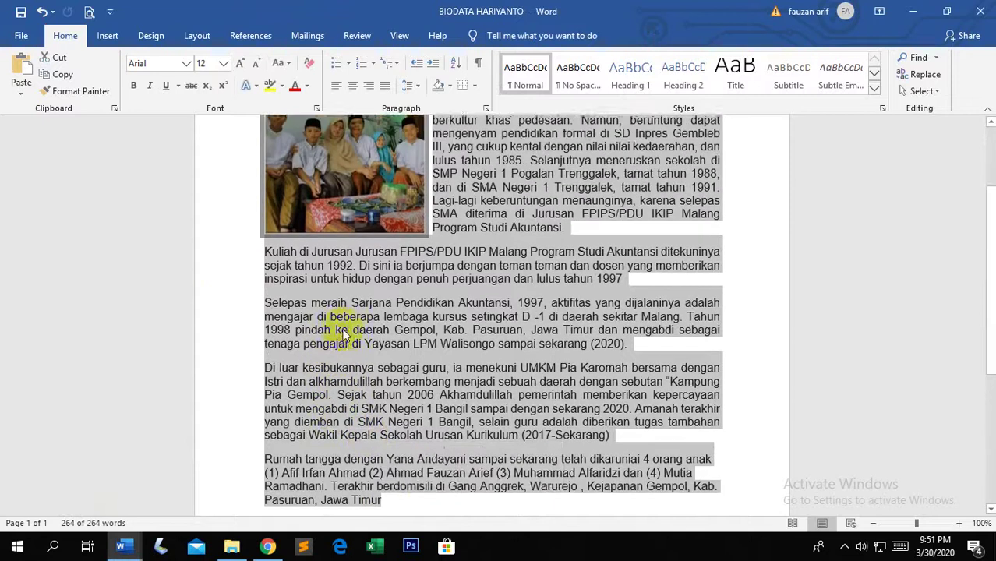
scroll(343, 332, "up", 3)
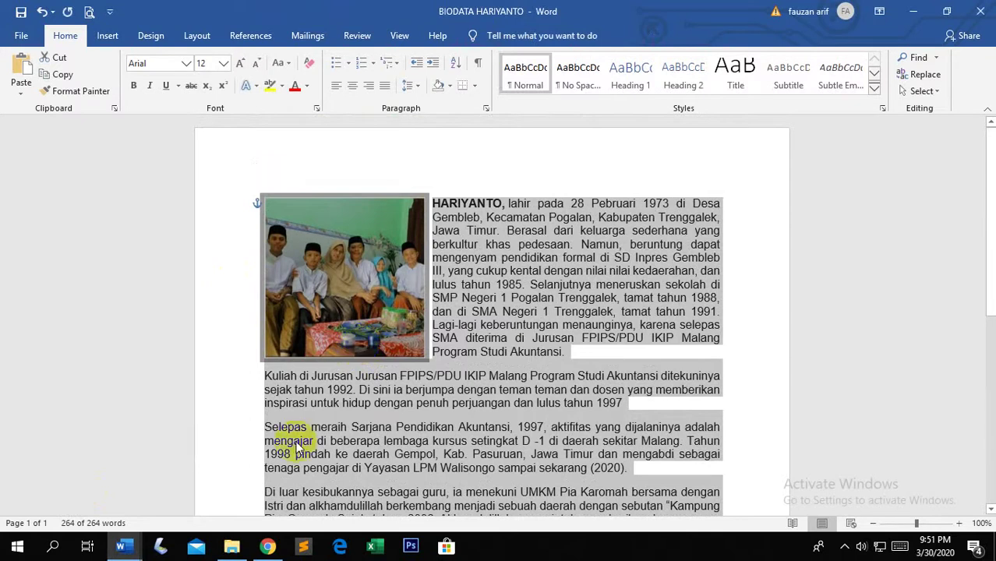
Switch back to the site editor and paste the biography text into the text box beside the photo.
mouse_move(281, 551)
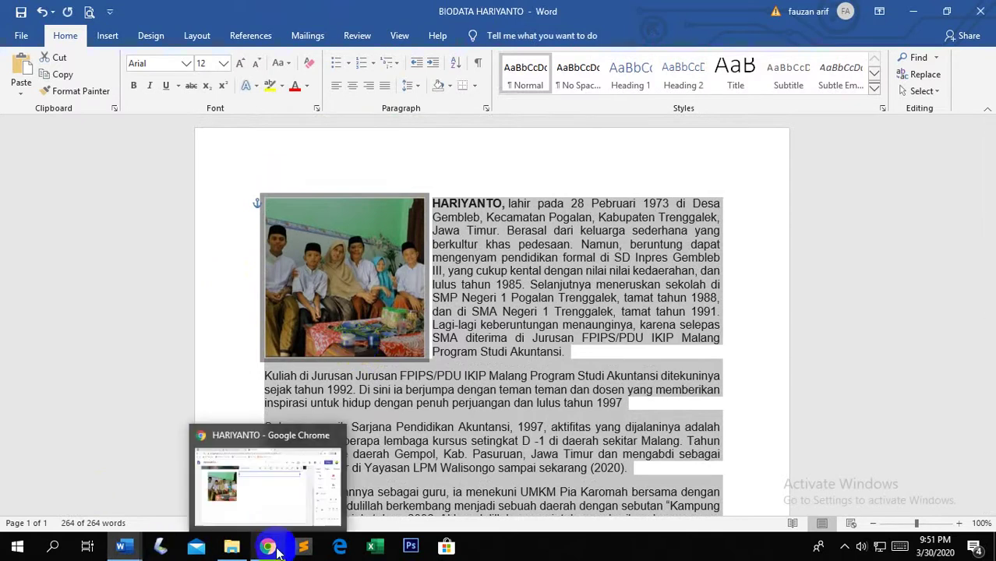
left_click(274, 503)
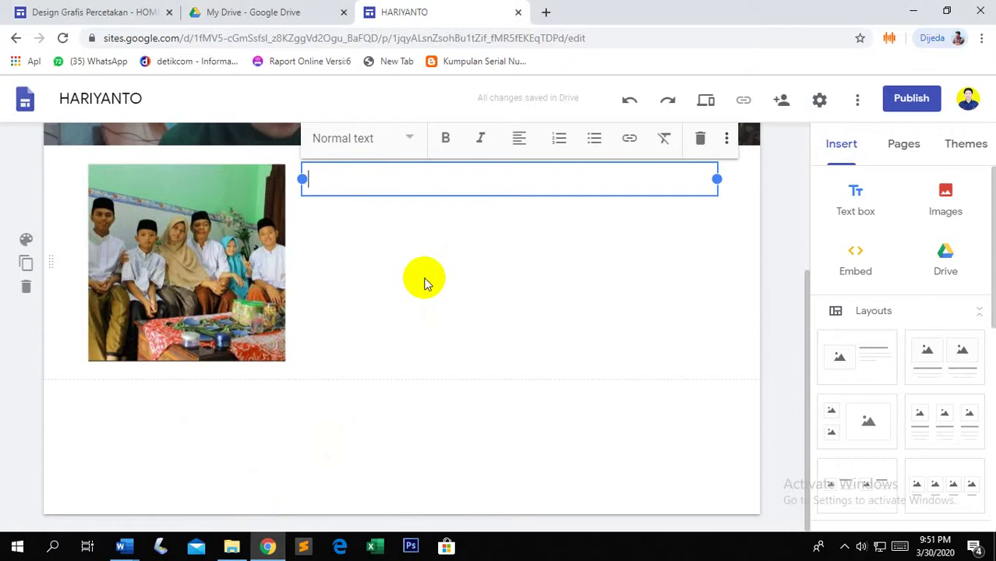
key("ctrl+v")
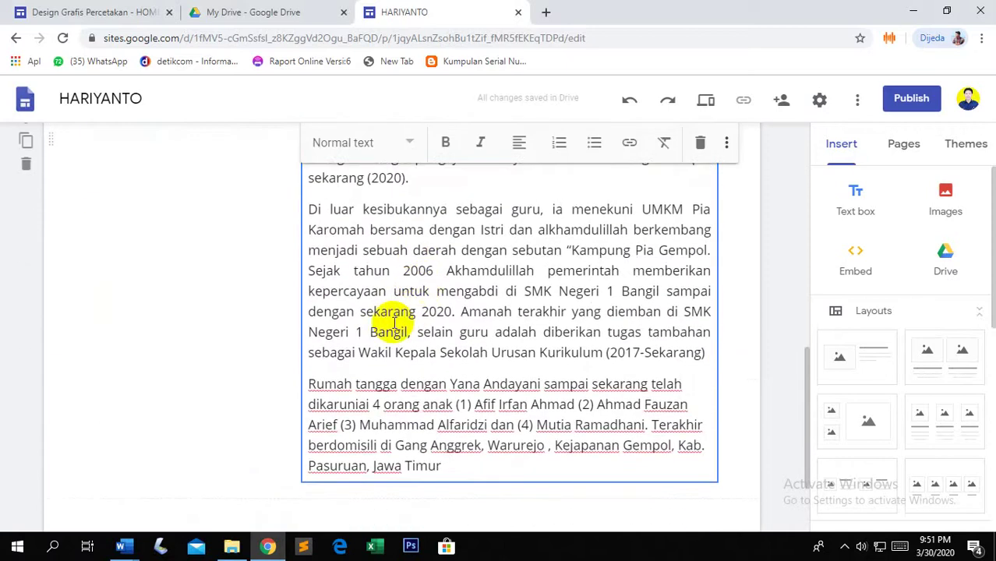
scroll(382, 323, "up", 8)
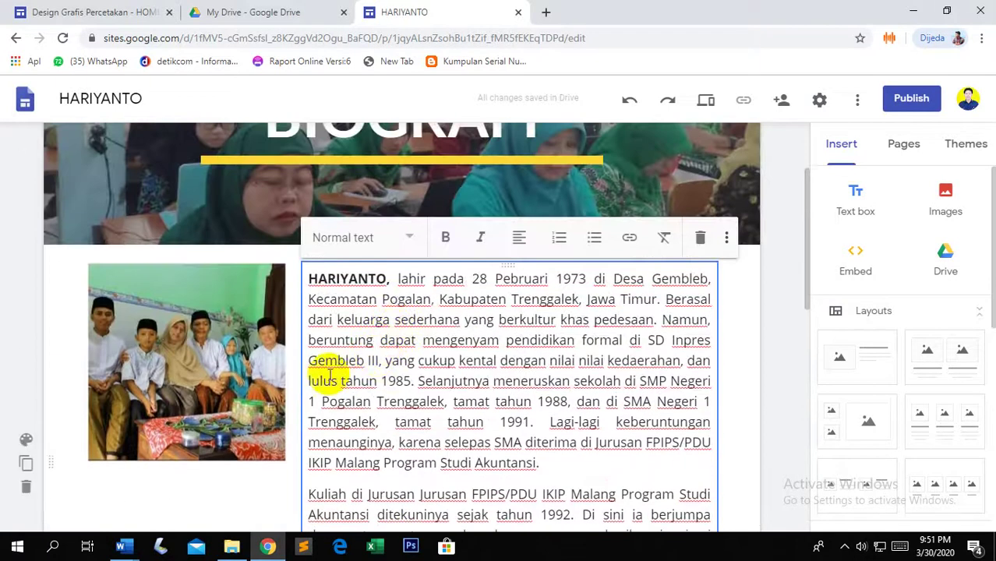
scroll(364, 388, "down", 1)
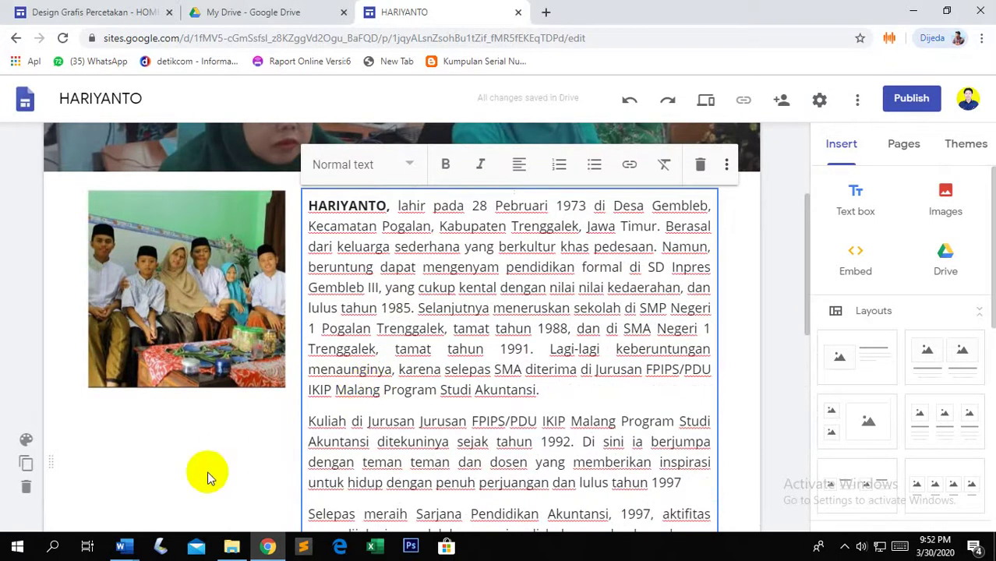
Check in Word which paragraph sits beside the photo, and in the site's text box cut everything after "Program Studi Akuntansi." in the first paragraph.
mouse_move(125, 538)
left_click(113, 493)
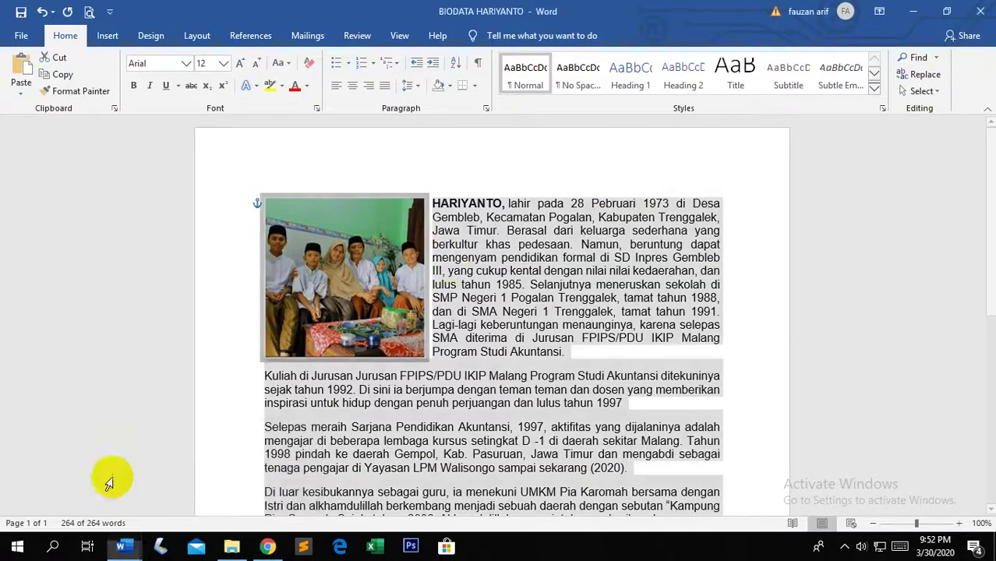
left_click(484, 261)
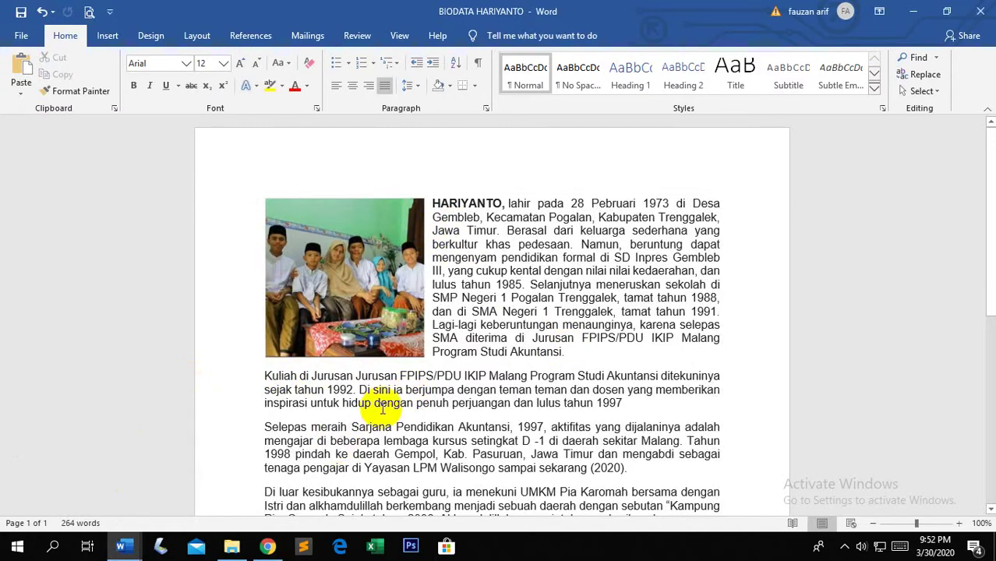
mouse_move(267, 547)
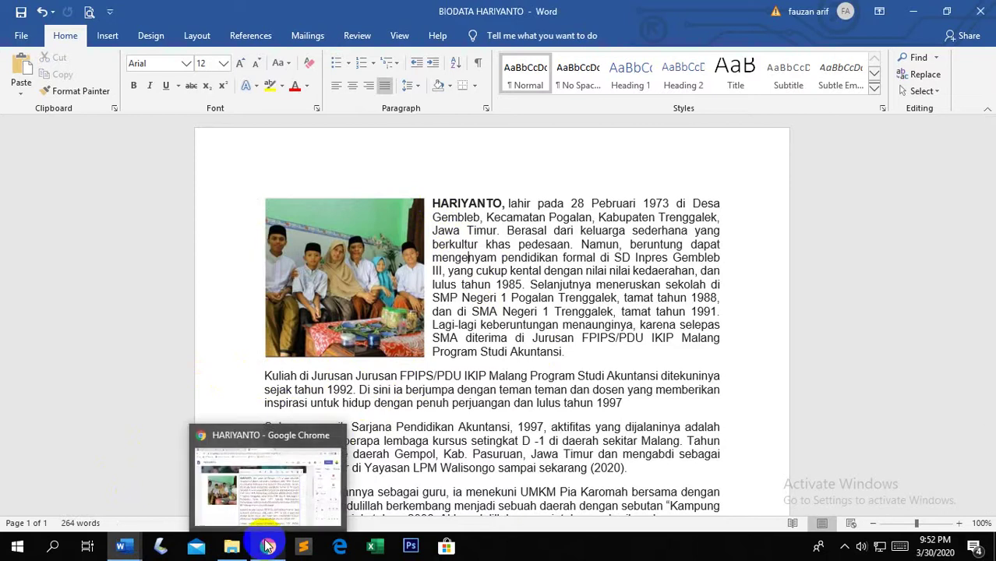
left_click(262, 437)
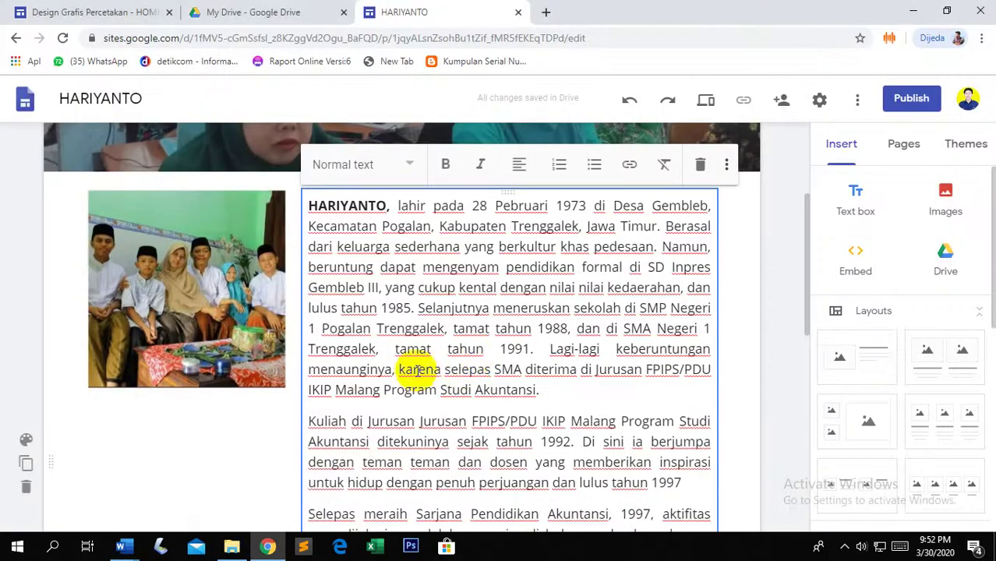
scroll(413, 359, "down", 2)
scroll(374, 316, "up", 1)
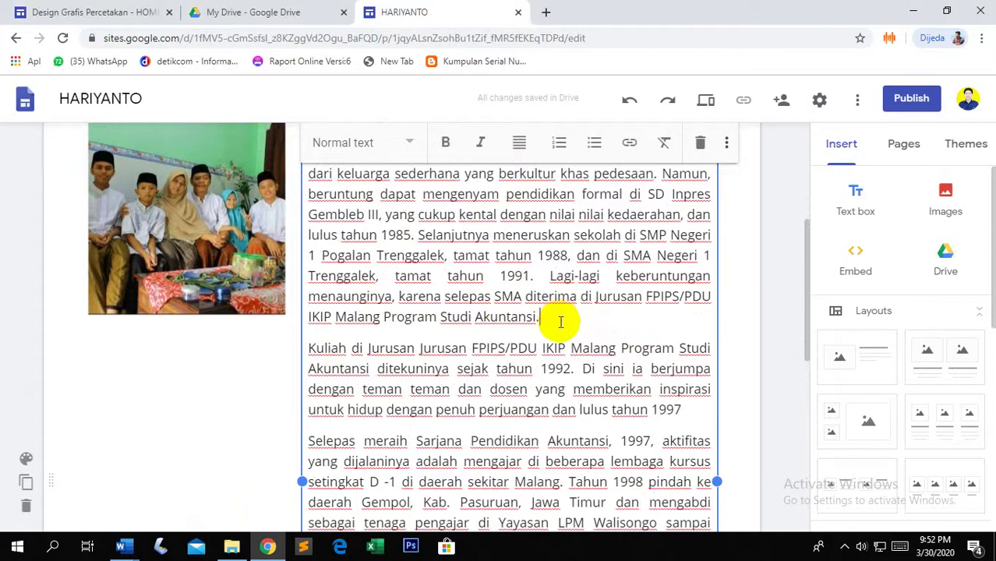
key("Delete")
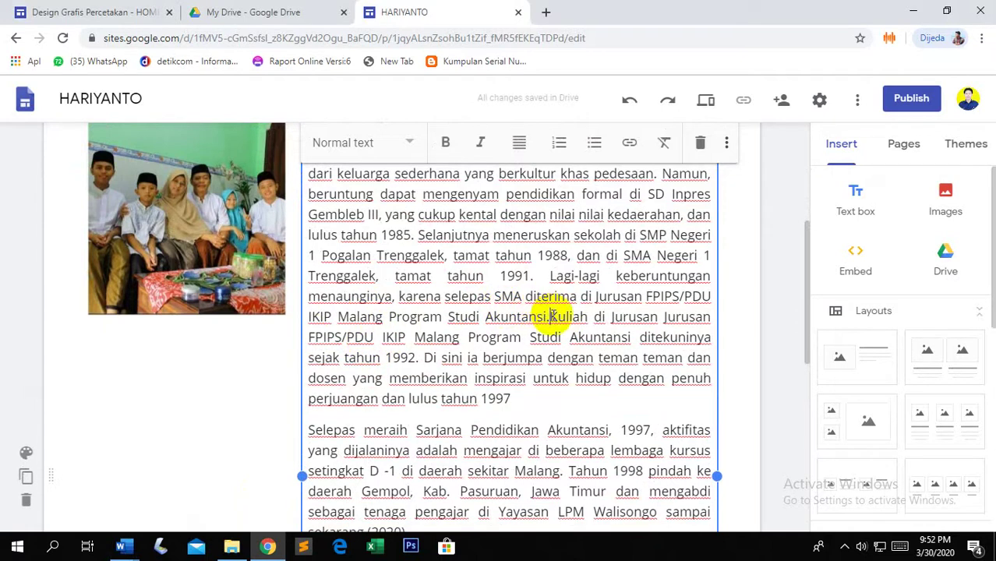
left_click_drag(553, 316, 462, 354)
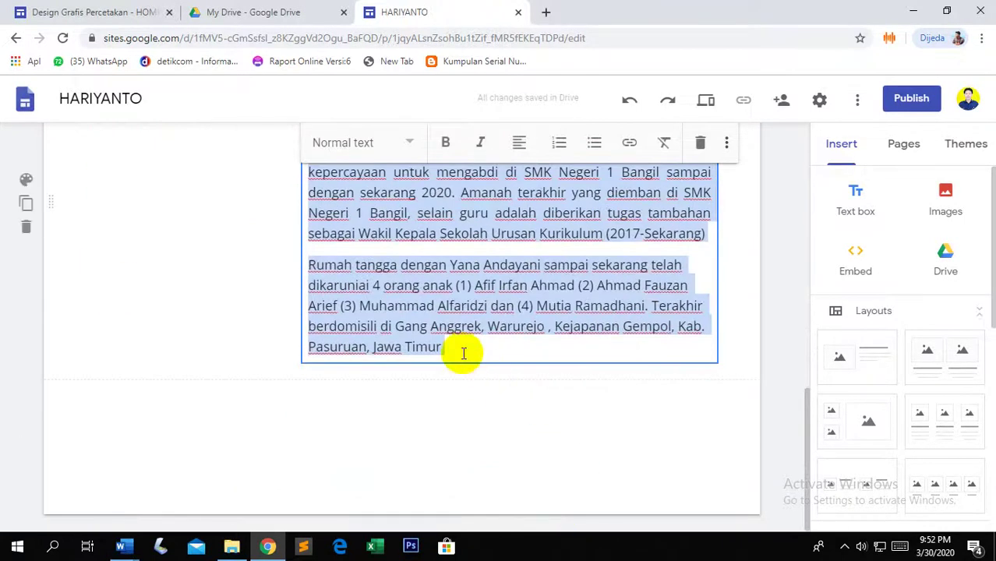
key("BackSpace")
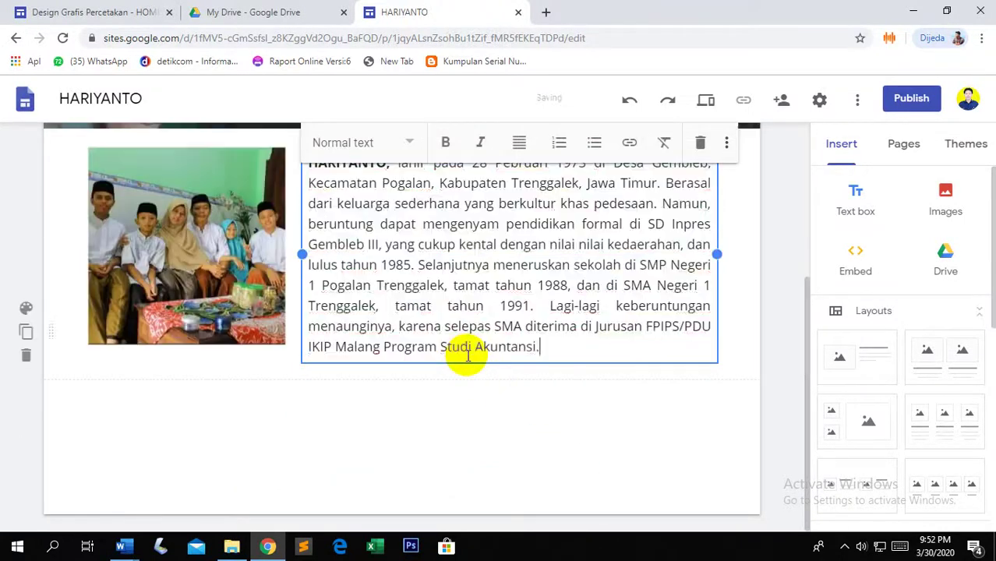
Insert a new full-width text box below the photo section and paste the cut paragraphs starting with "Kuliah di Jurusan" into it.
double_click(402, 414)
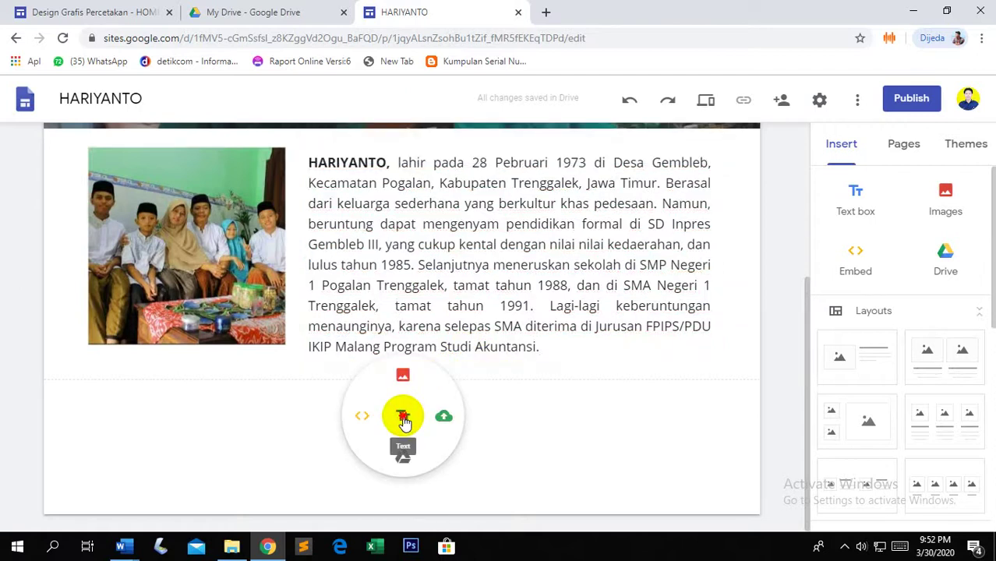
left_click(403, 418)
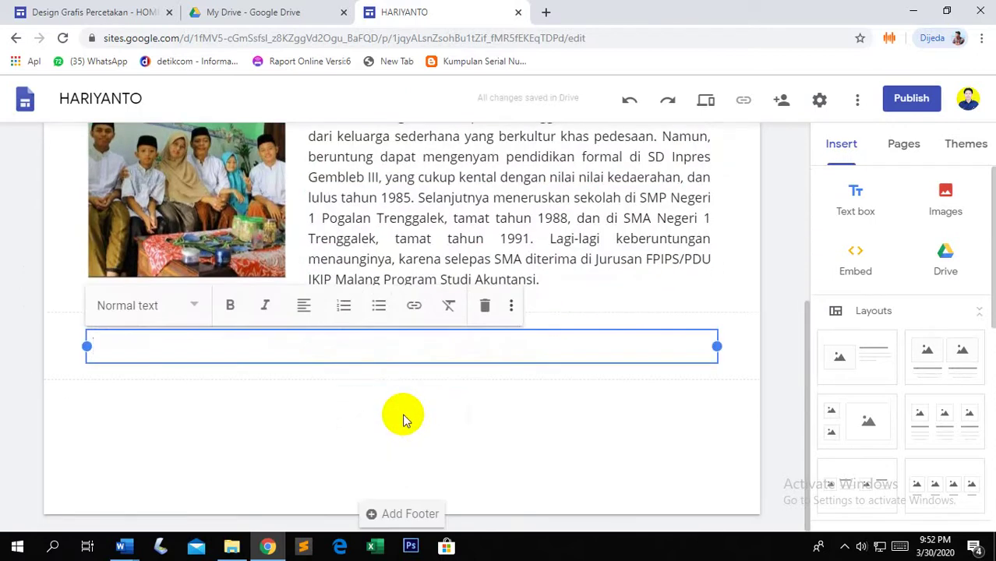
key("ctrl+v")
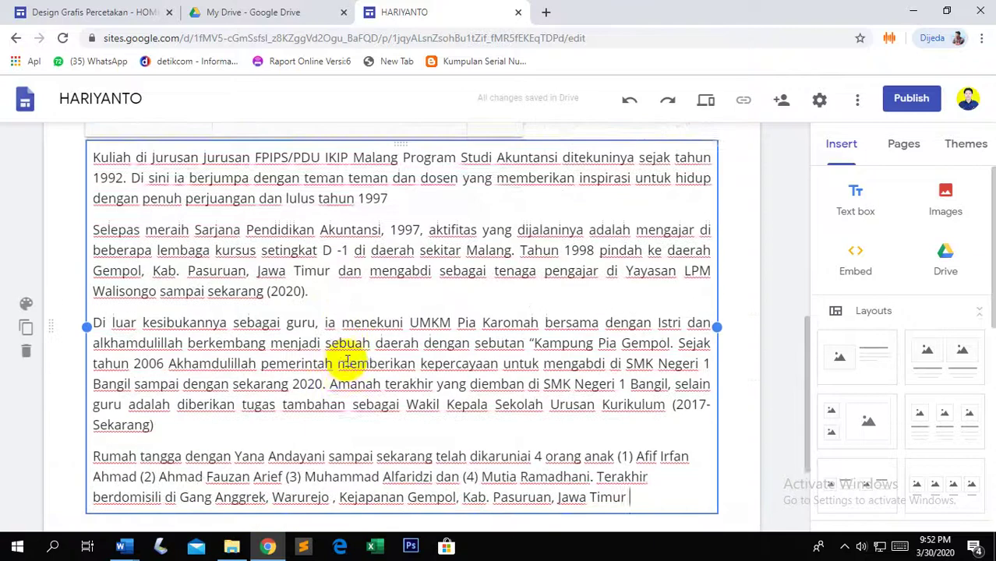
scroll(344, 358, "up", 4)
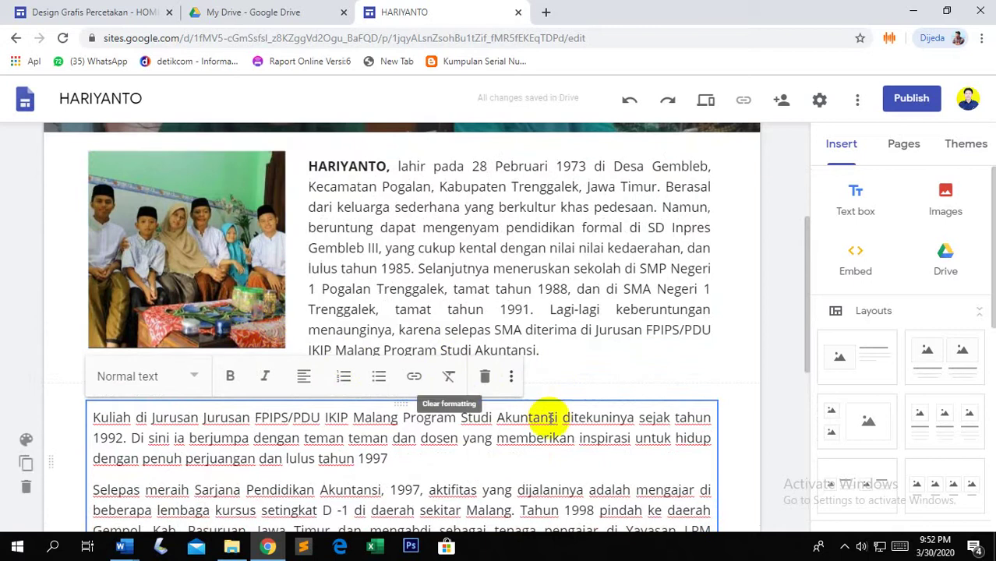
Preview the Home page in the desktop, tablet and phone layouts, check the photo and text arrangement, and return to the editor.
left_click(705, 100)
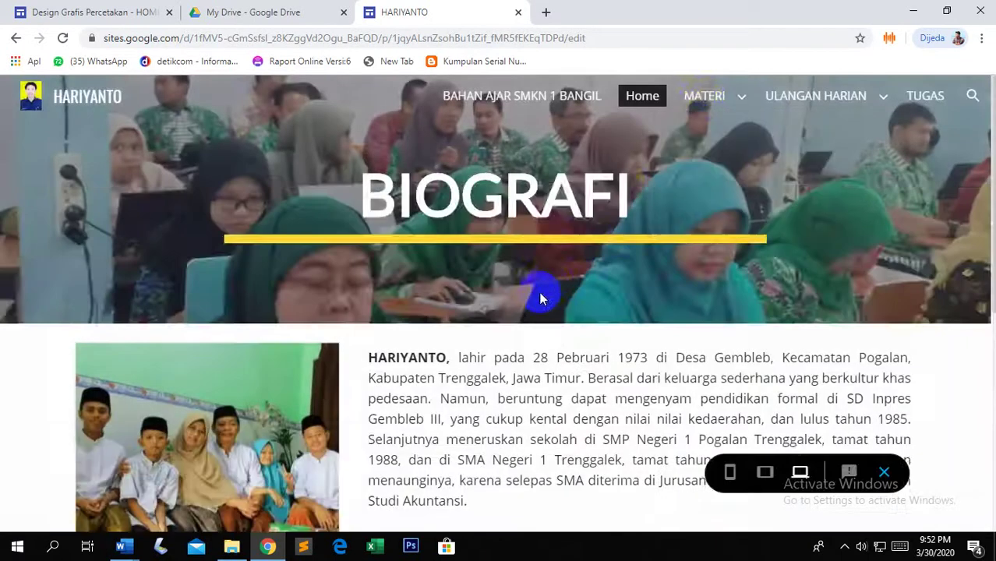
scroll(514, 323, "down", 2)
scroll(480, 351, "down", 2)
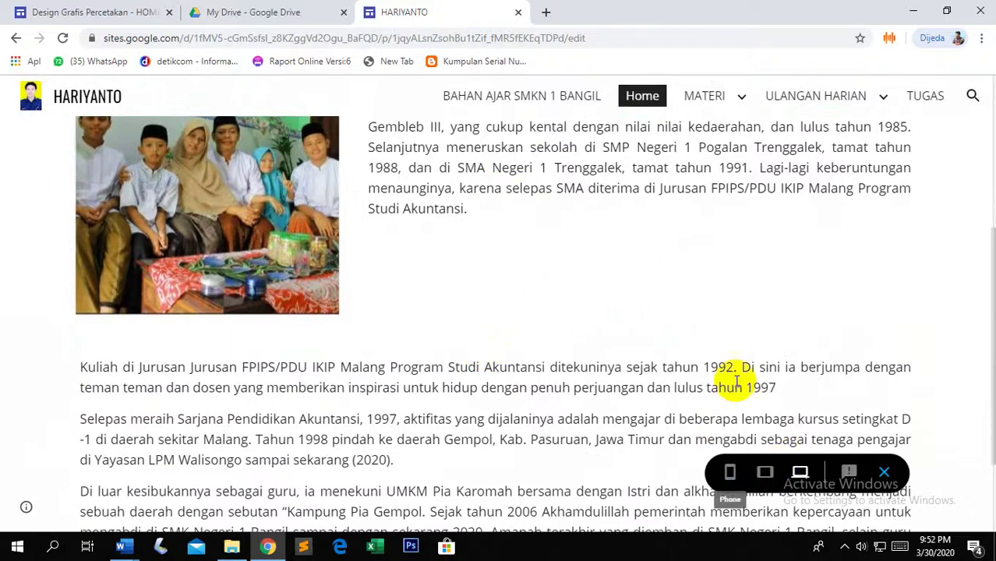
left_click(764, 473)
scroll(451, 257, "up", 2)
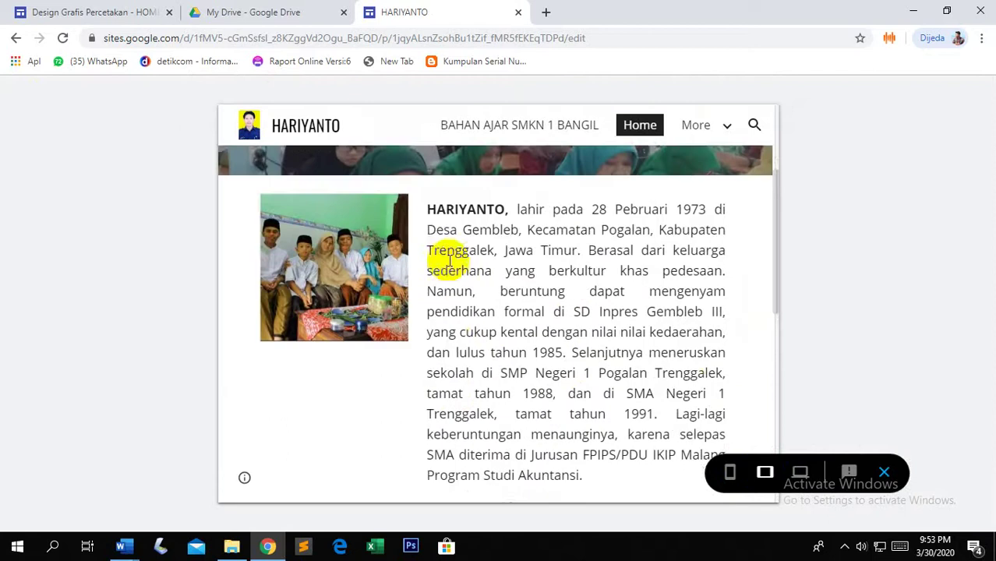
left_click(730, 471)
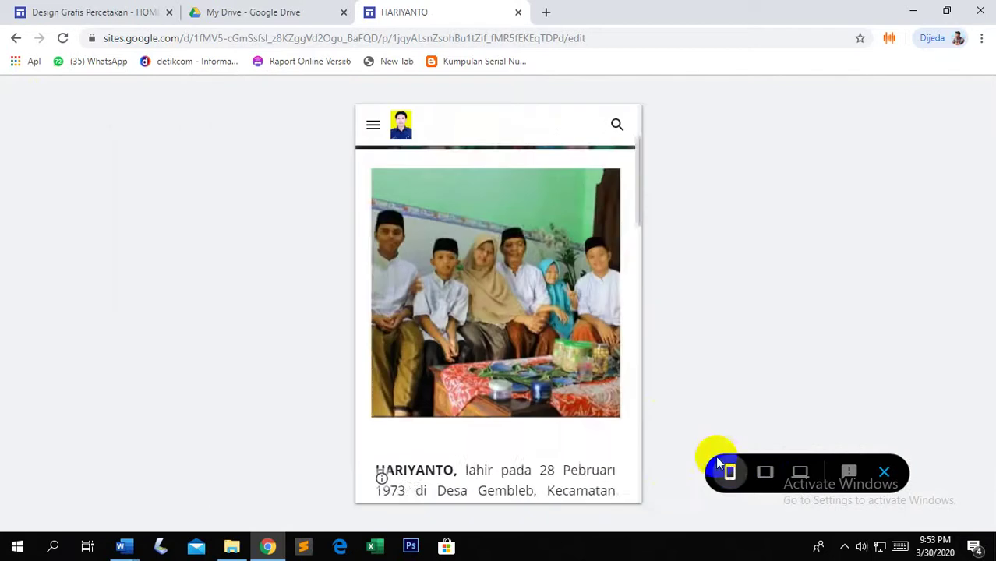
scroll(529, 342, "down", 5)
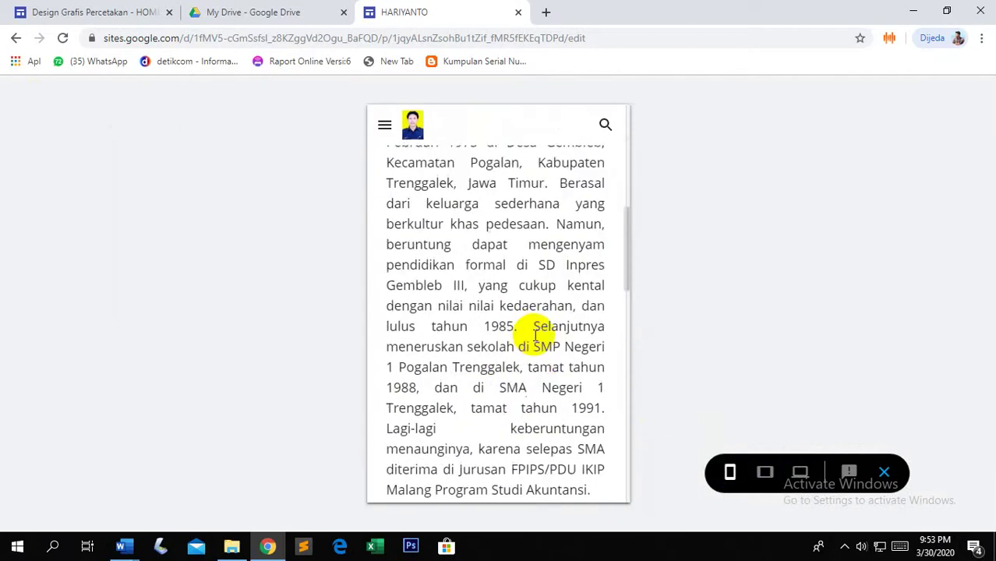
scroll(535, 335, "up", 2)
left_click(801, 473)
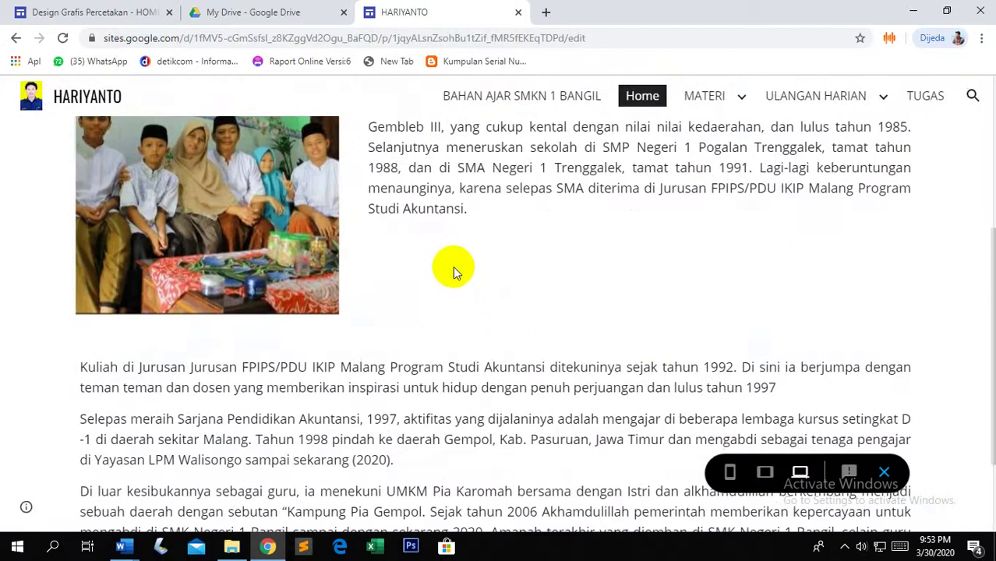
scroll(453, 266, "up", 1)
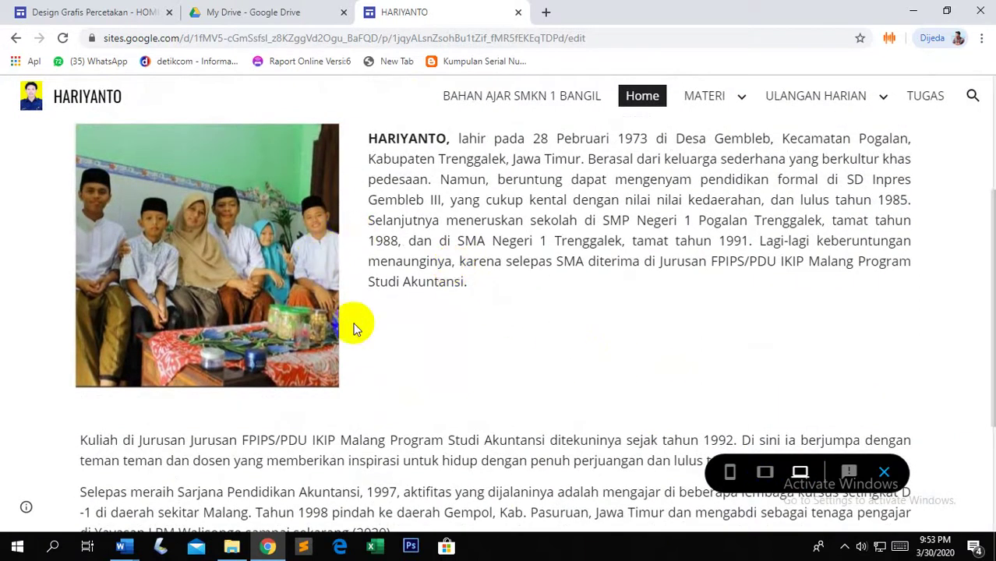
left_click(883, 473)
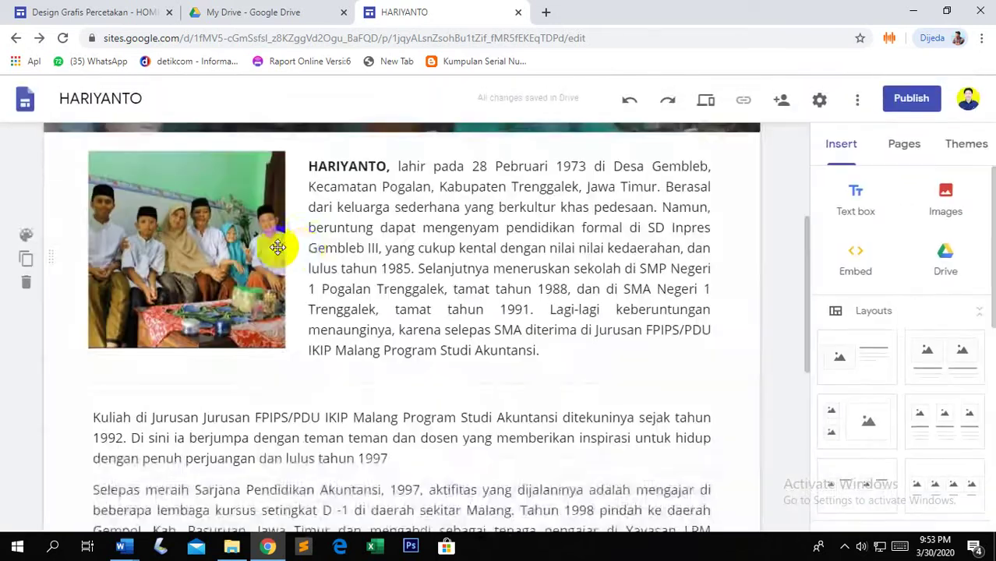
Shrink the family photo and widen the biography text box beside it to fill the freed space.
left_click(265, 249)
left_click(265, 415)
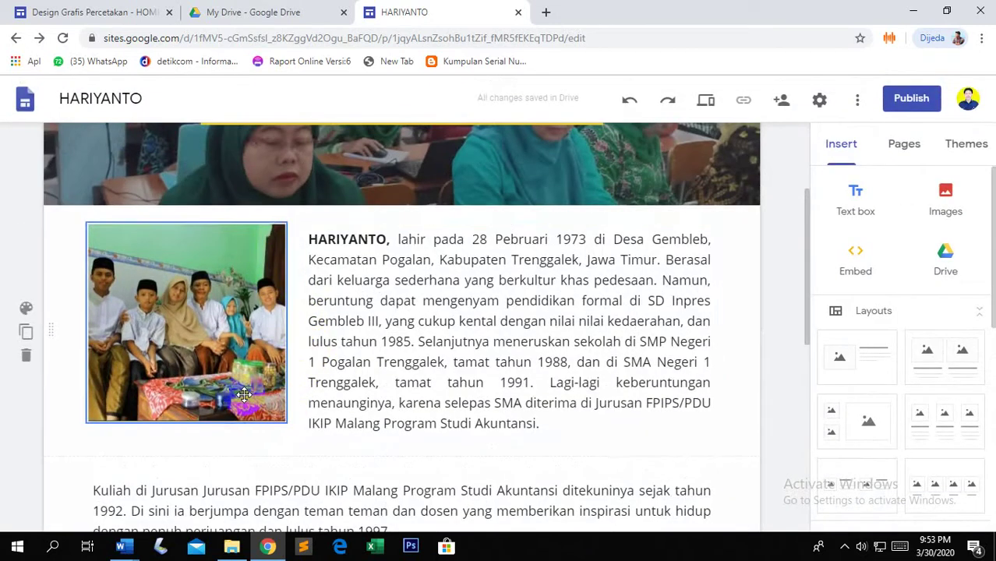
left_click(244, 393)
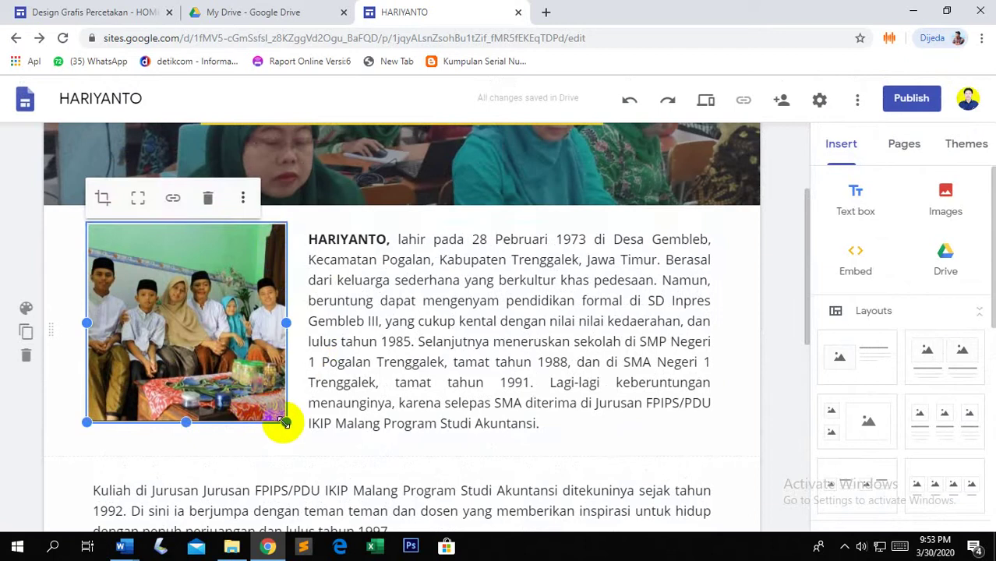
left_click_drag(285, 423, 249, 377)
left_click(313, 325)
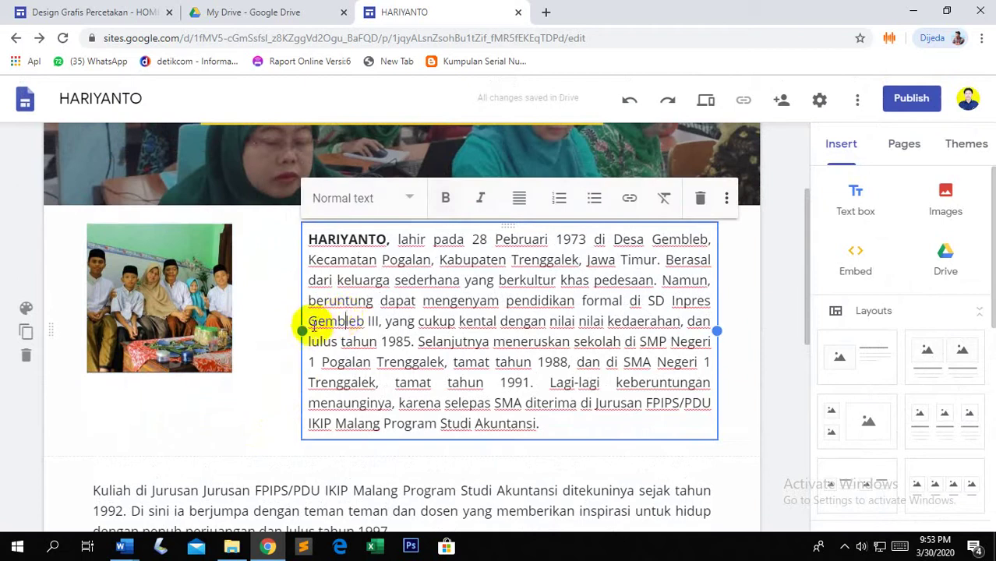
left_click_drag(302, 331, 251, 323)
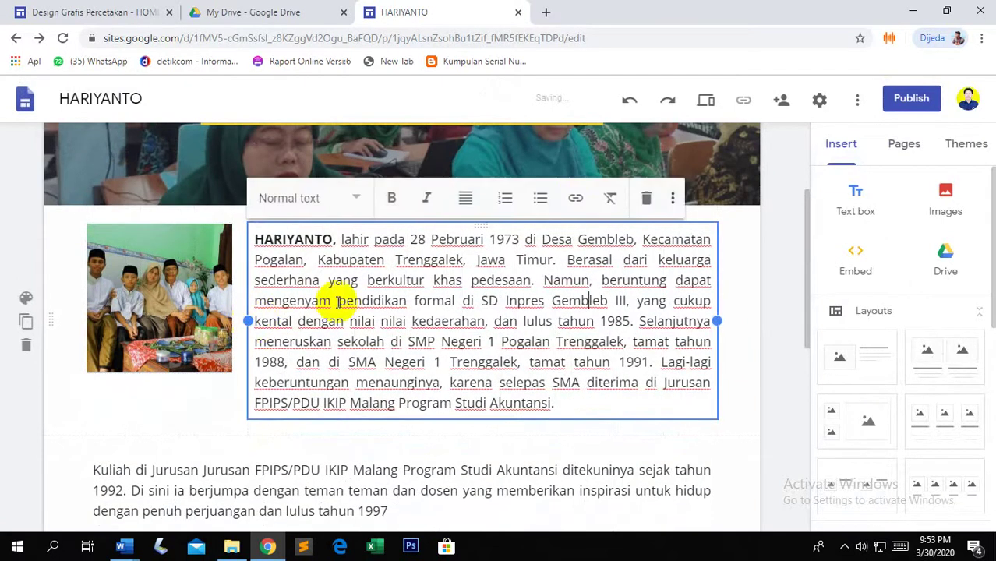
Preview the resized photo and text on the Home page in the desktop layout, then close the preview.
left_click(706, 99)
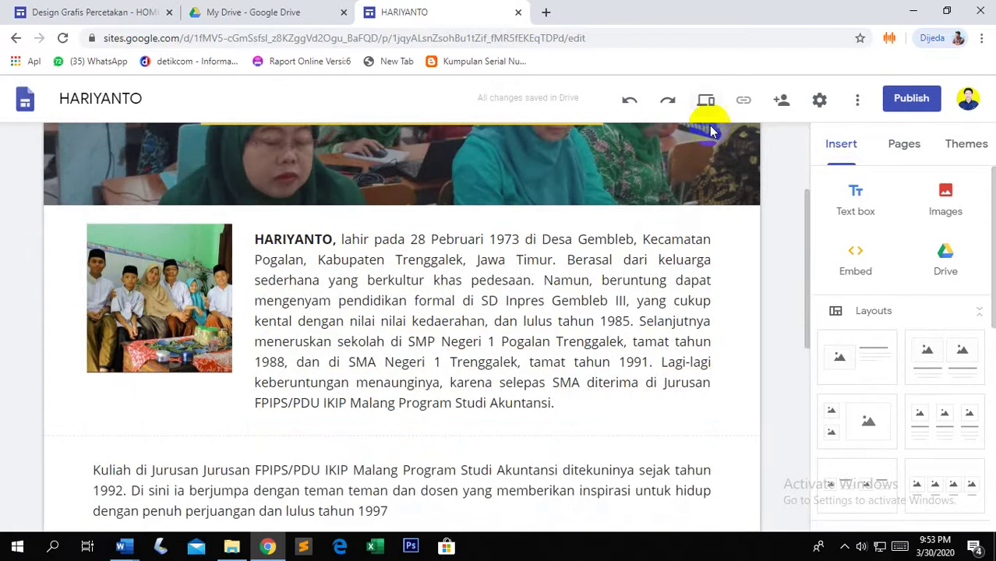
scroll(729, 348, "down", 3)
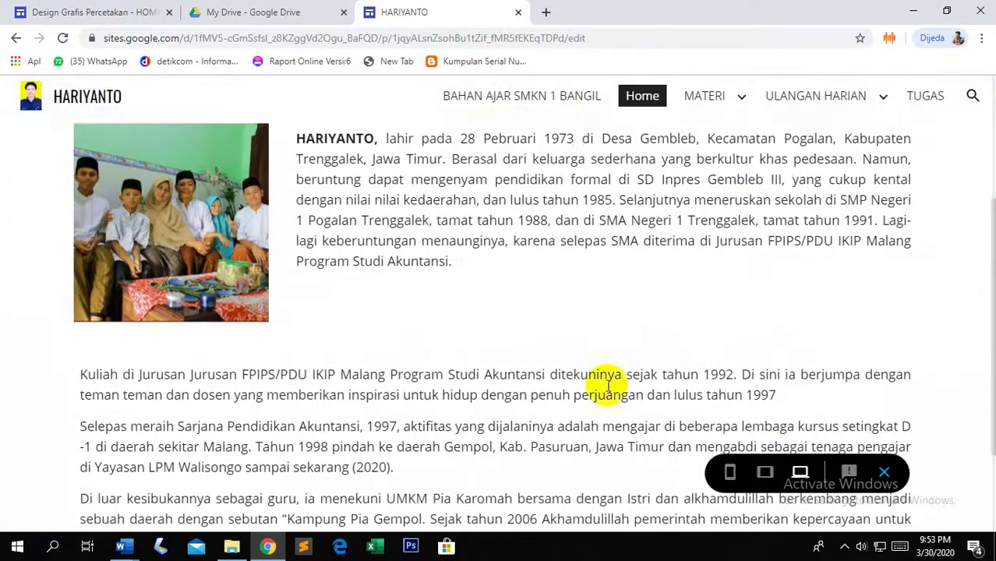
scroll(318, 285, "up", 1)
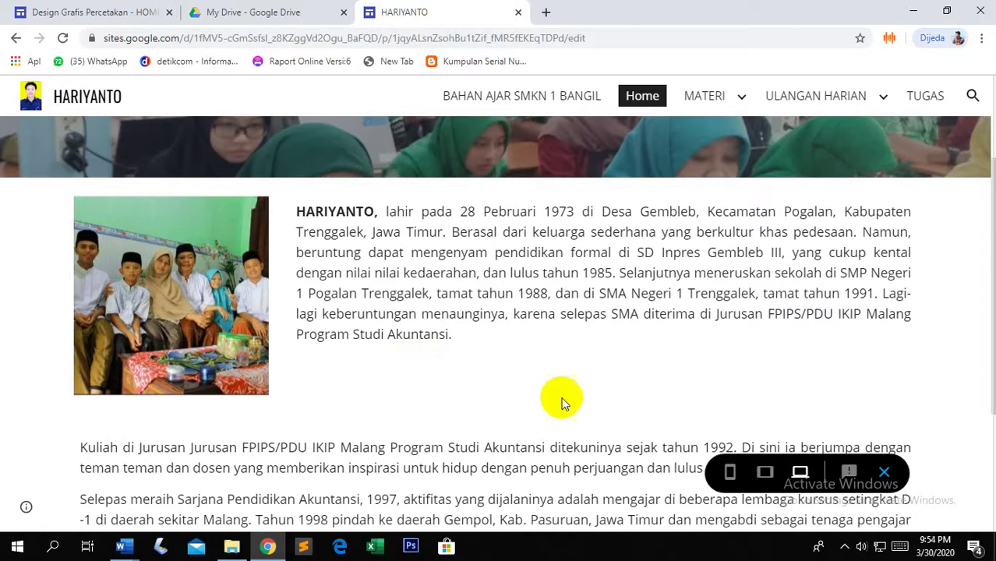
left_click(883, 482)
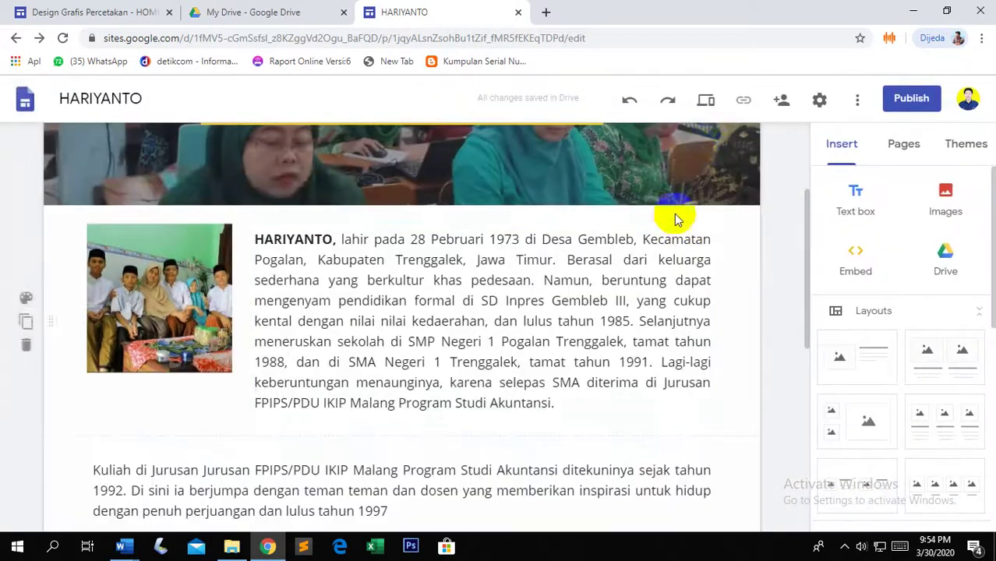
Open the subpage "3.1 Menerapkan dasar dasar desain grafis dan nirmana" under MATERI and go to its empty area below the header.
left_click(700, 156)
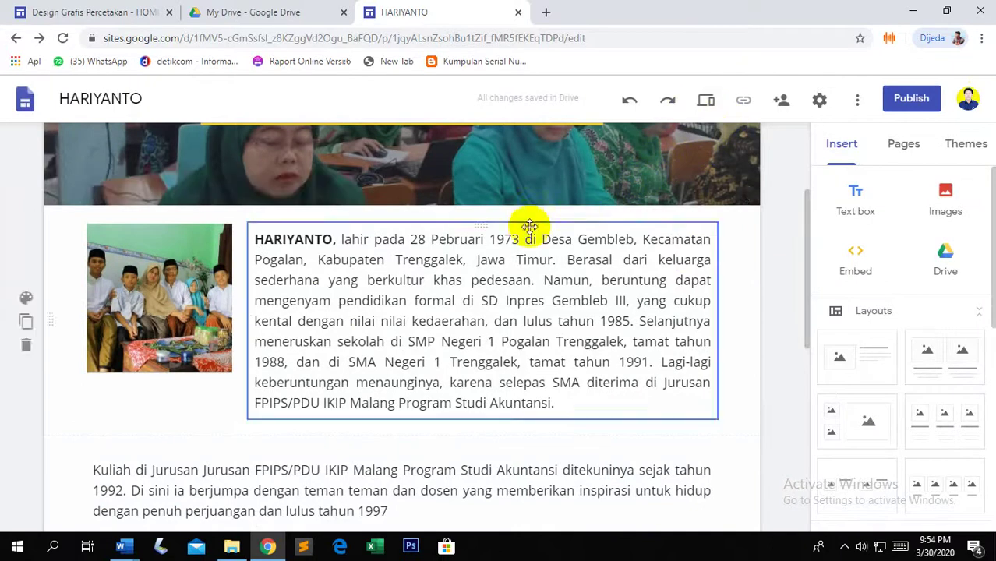
scroll(534, 229, "up", 3)
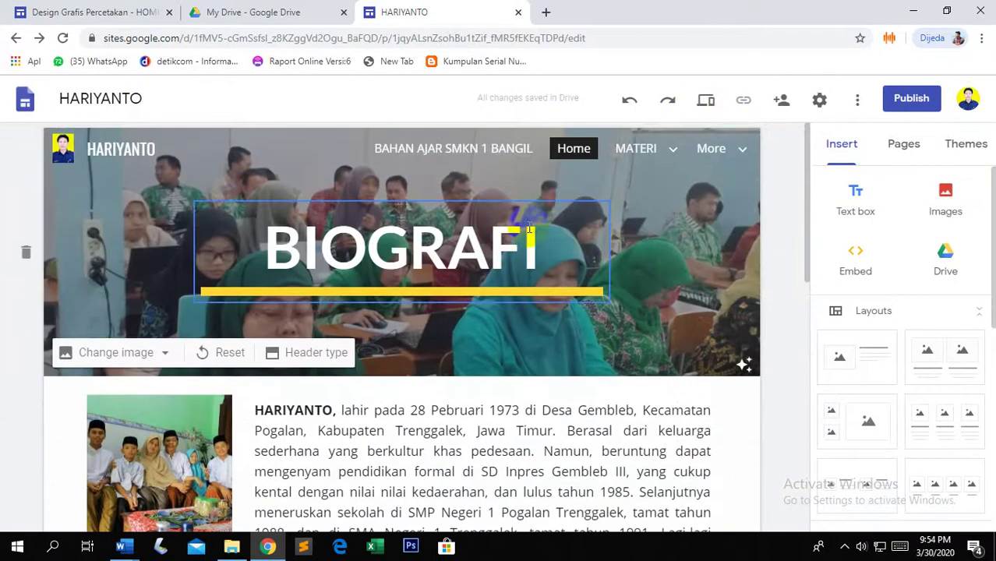
left_click(646, 149)
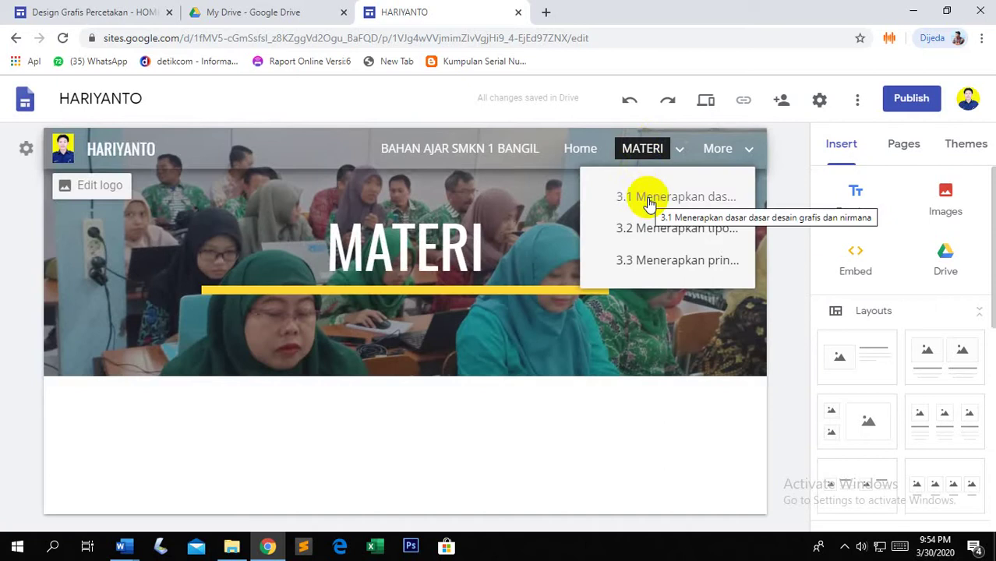
left_click(647, 197)
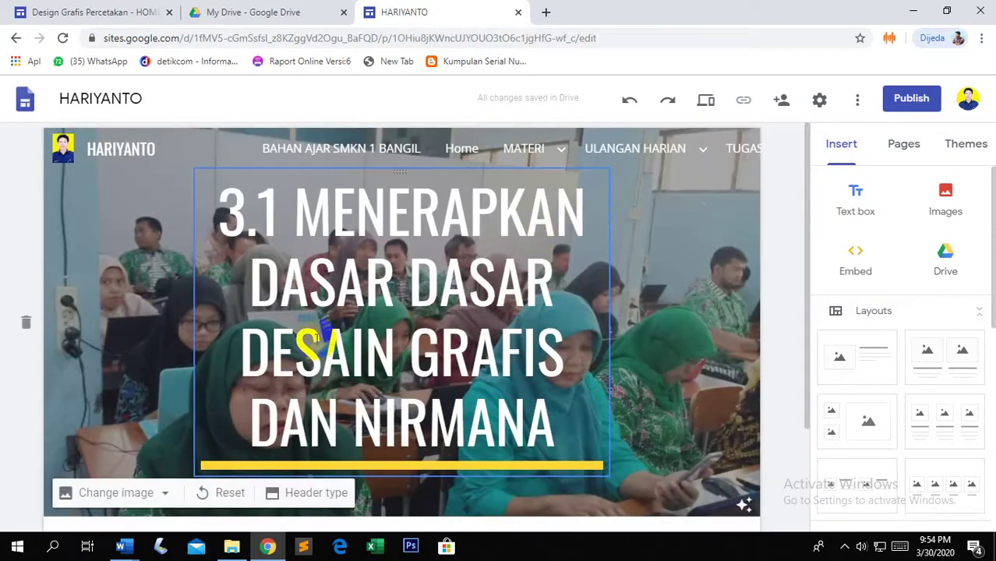
scroll(312, 347, "down", 2)
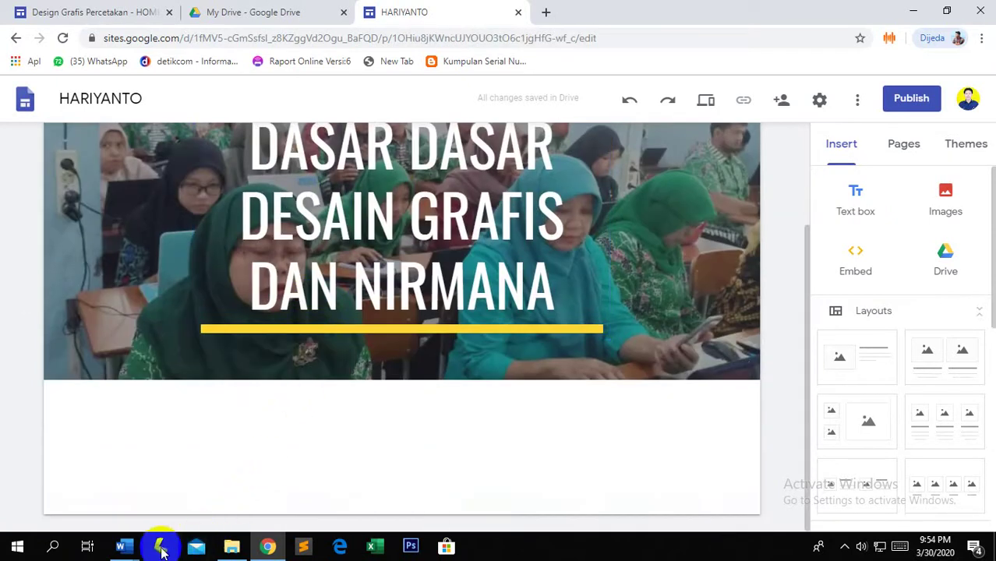
Switch to the Word document "01. MATERI KD-1" and examine the text and pictures it holds for the subpage.
mouse_move(120, 548)
left_click(237, 492)
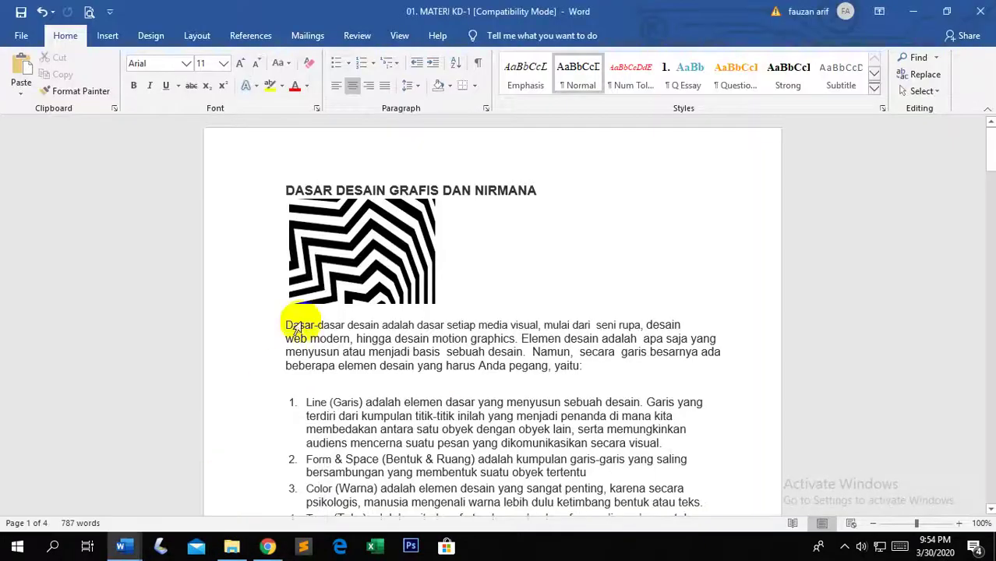
left_click(365, 238)
left_click(378, 350)
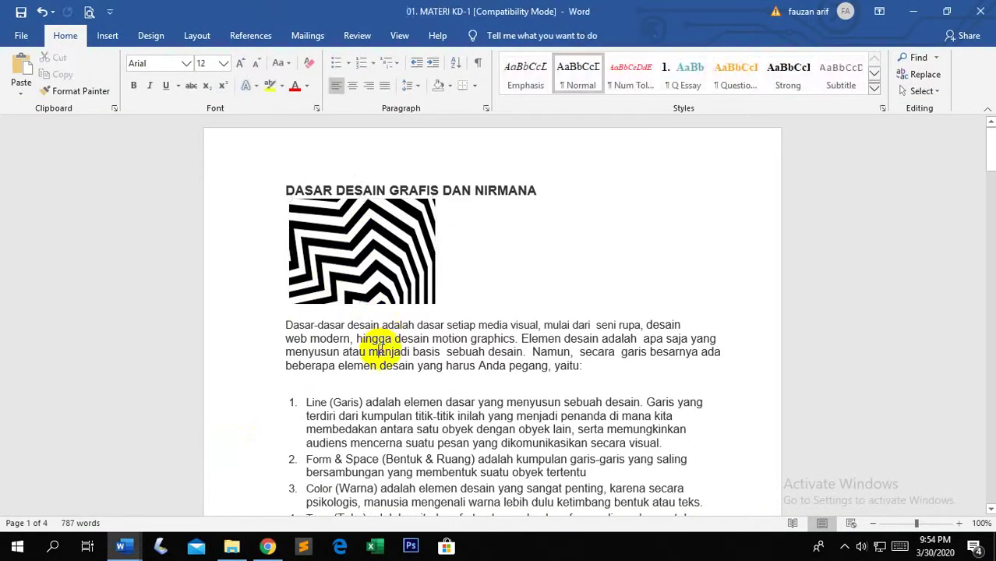
left_click(363, 274)
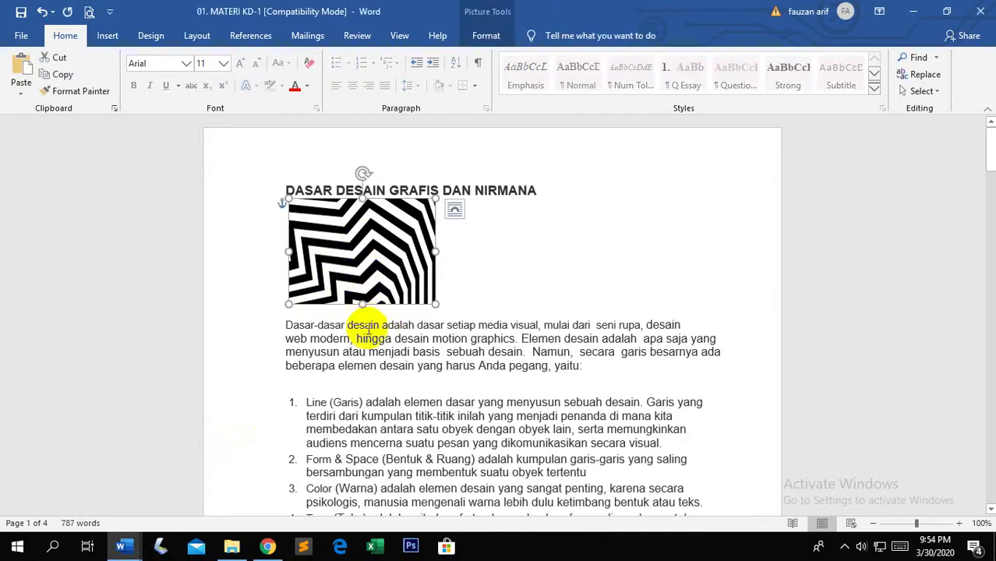
left_click(366, 327)
scroll(366, 328, "down", 12)
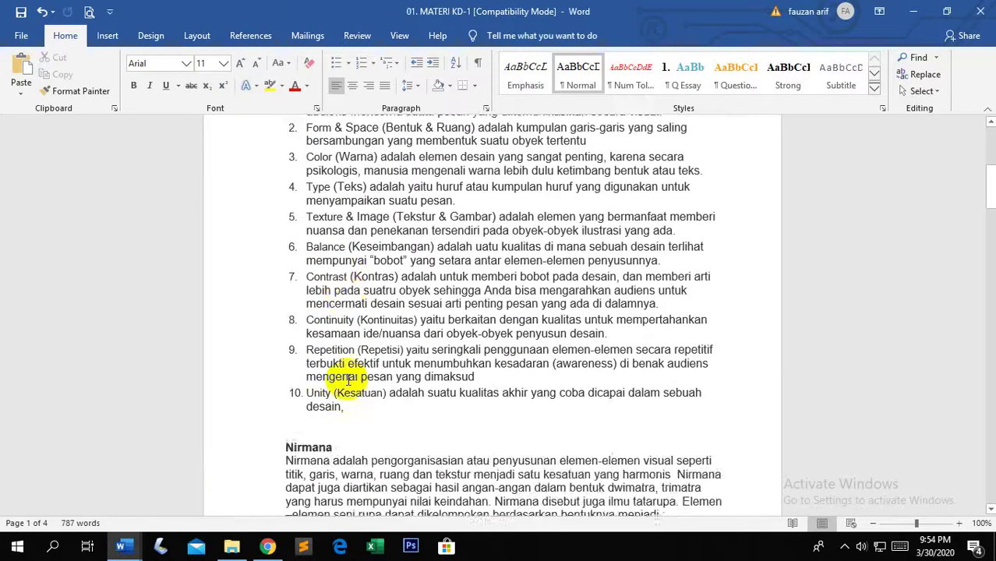
scroll(350, 374, "down", 6)
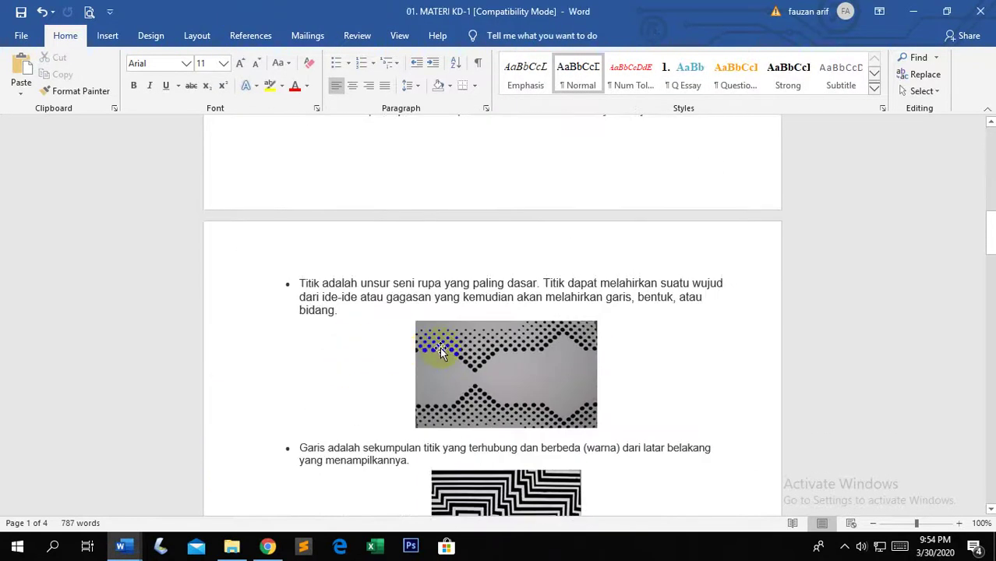
scroll(448, 347, "down", 6)
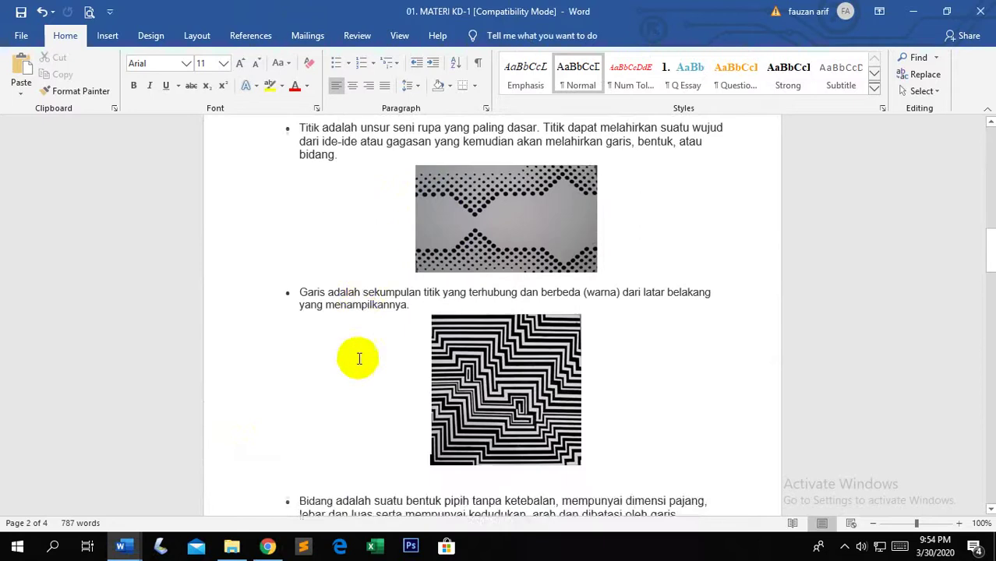
scroll(334, 356, "down", 13)
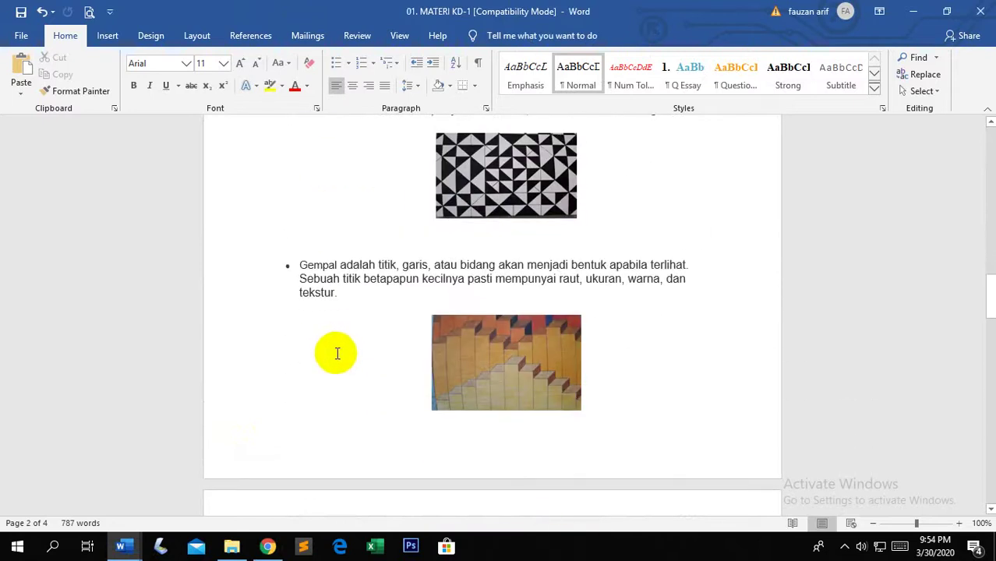
scroll(407, 345, "up", 20)
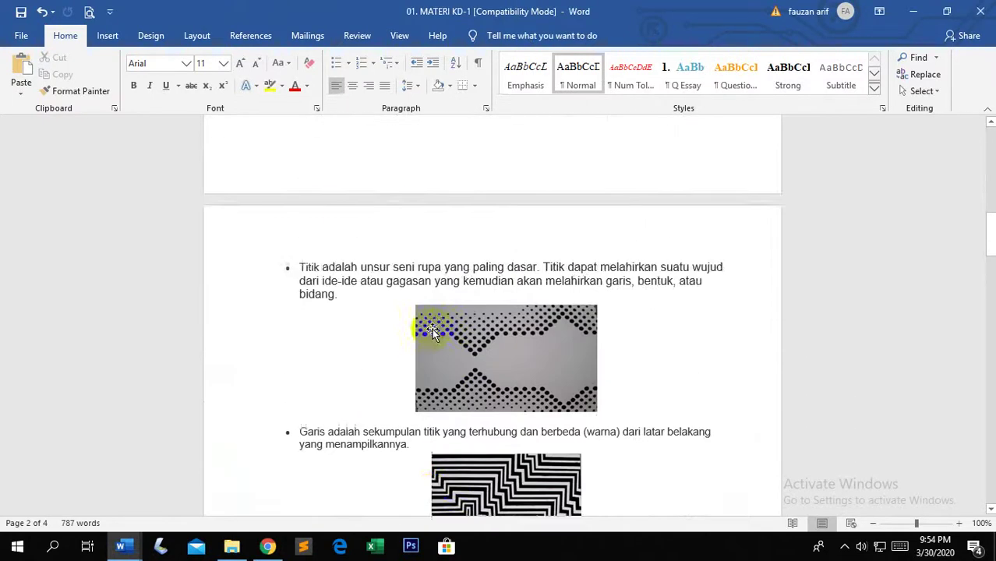
scroll(434, 328, "up", 15)
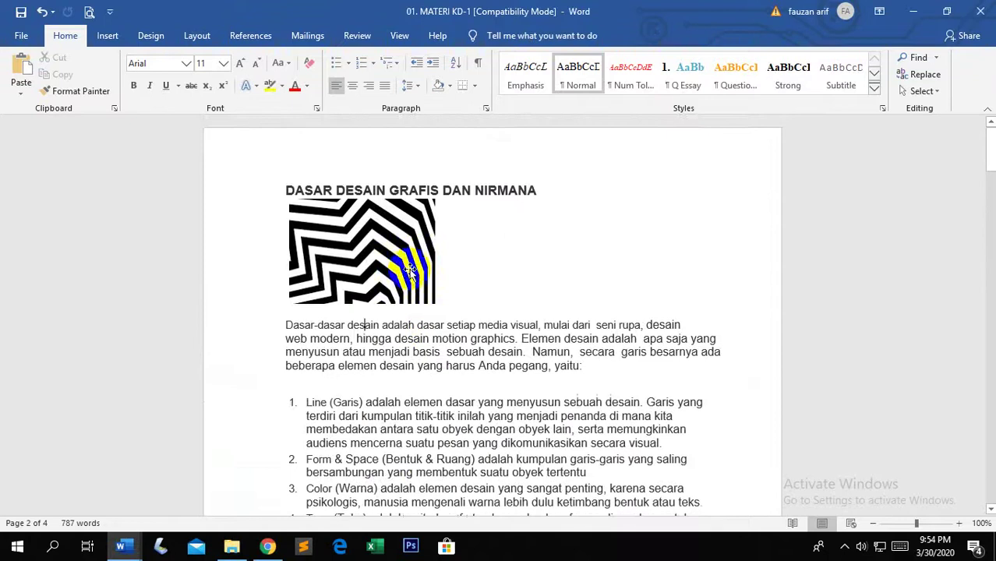
Save the zigzag picture under the document's main heading as PNG file "G1.1" in the D: folder "03. KI-KD 2019-2010".
right_click(357, 242)
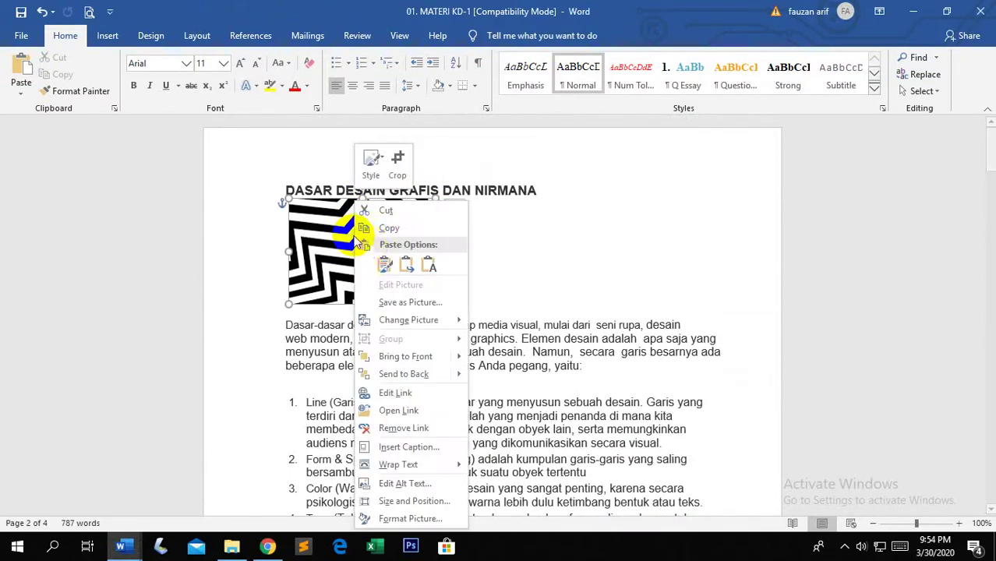
left_click(398, 304)
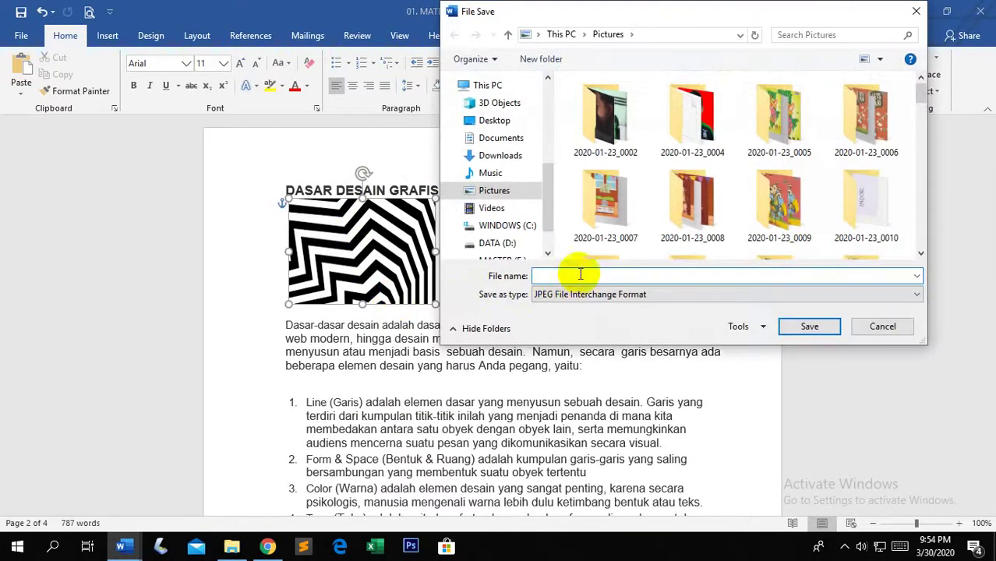
left_click(499, 244)
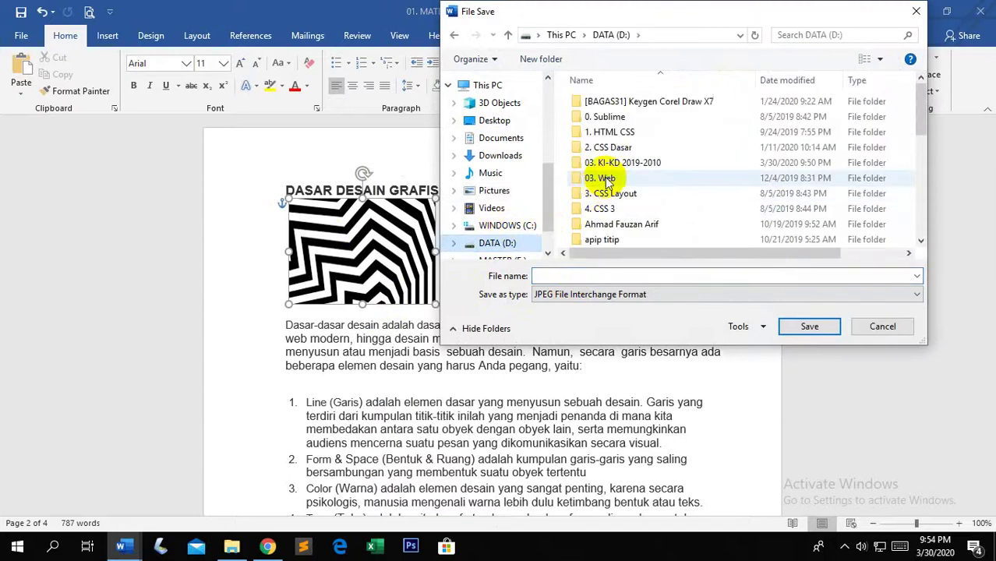
double_click(612, 168)
left_click(561, 275)
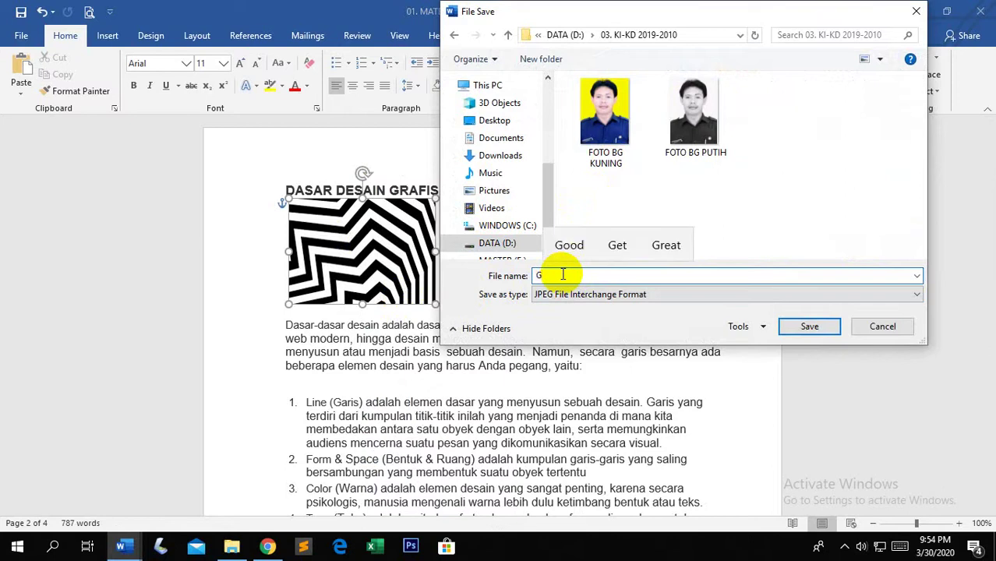
type("G1.1")
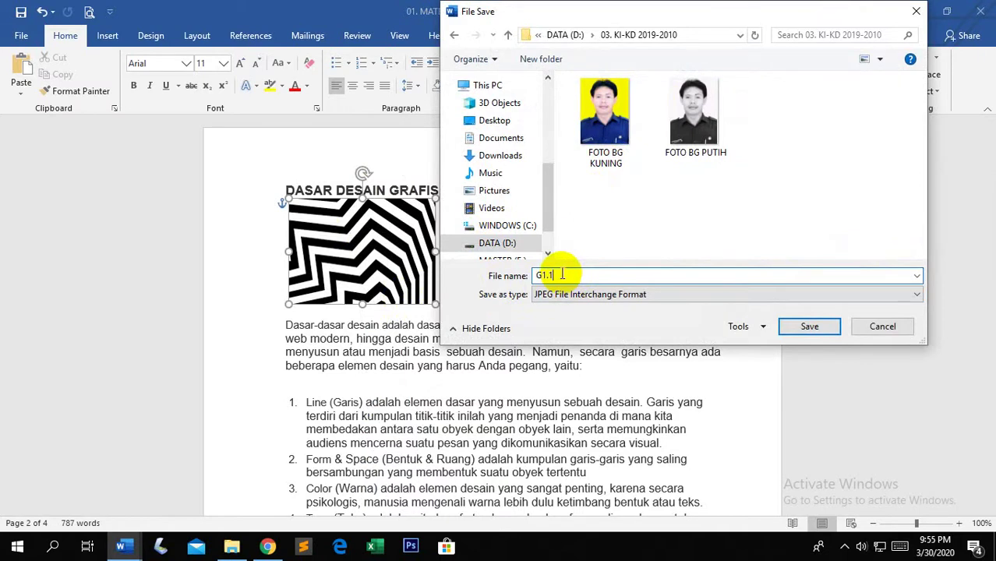
left_click(557, 294)
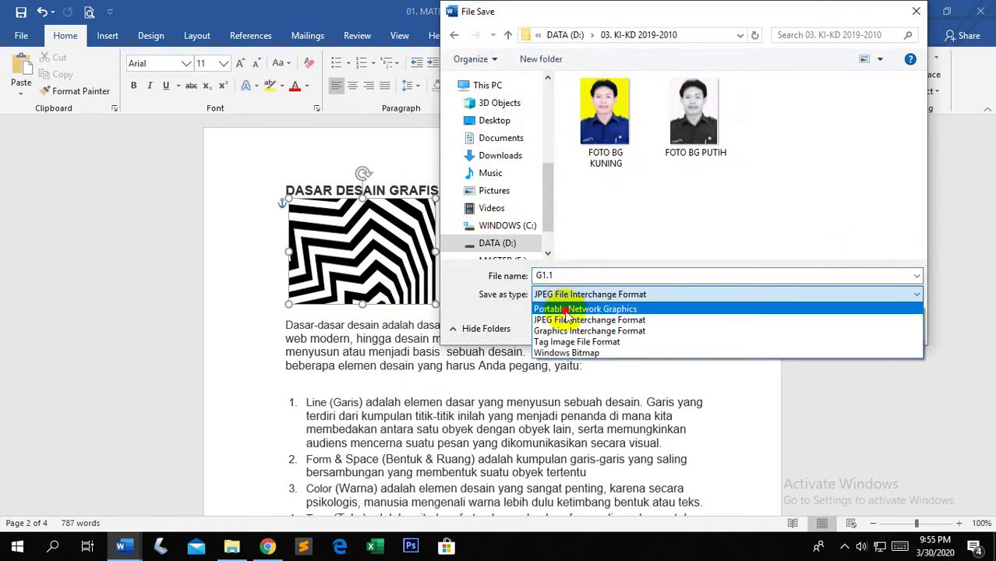
left_click(564, 309)
left_click(805, 325)
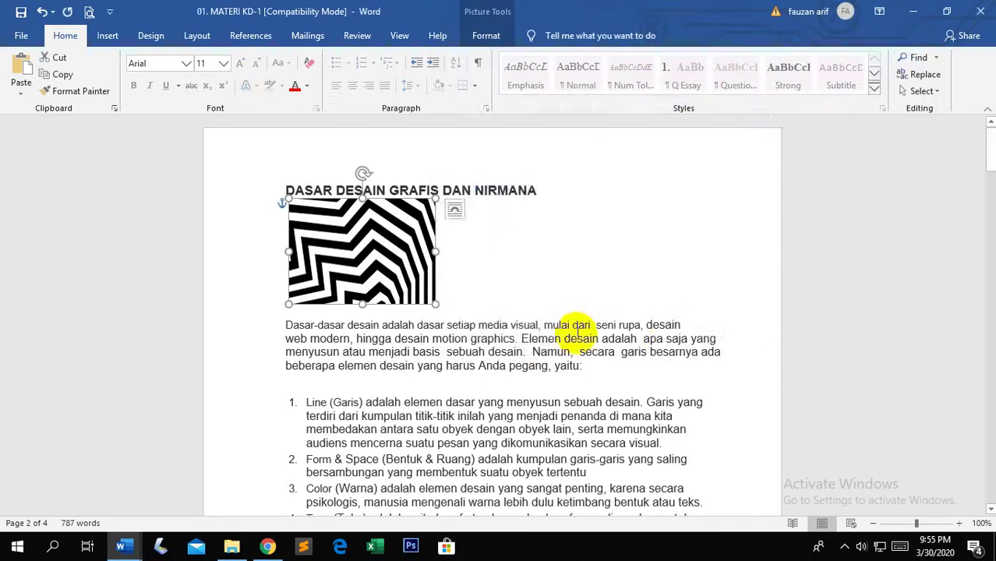
Save the dotted picture under the "Titik" paragraph as PNG file "G1.2" in the D: folder "03. KI-KD 2019-2010".
scroll(464, 293, "down", 15)
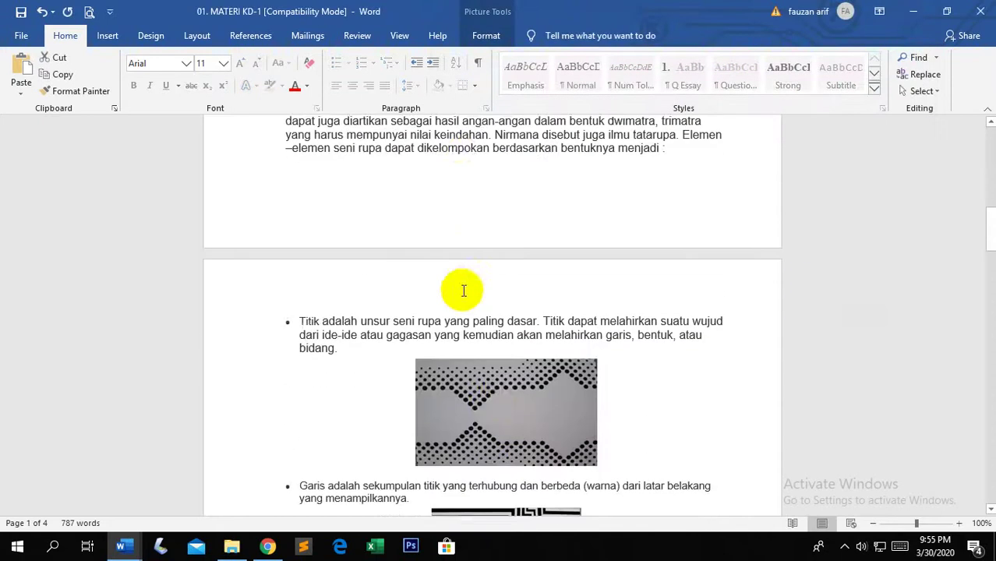
scroll(464, 291, "down", 2)
right_click(497, 320)
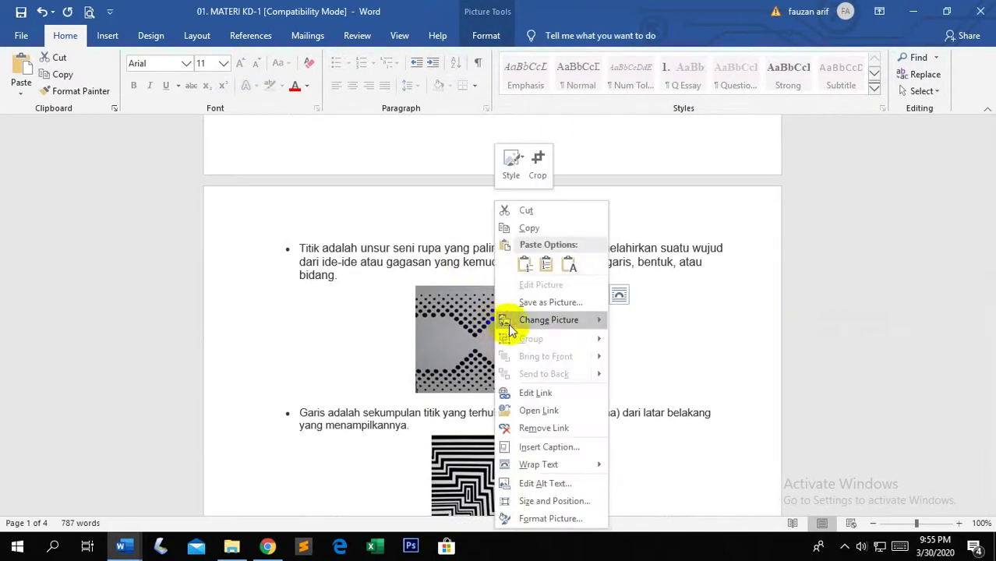
left_click(549, 303)
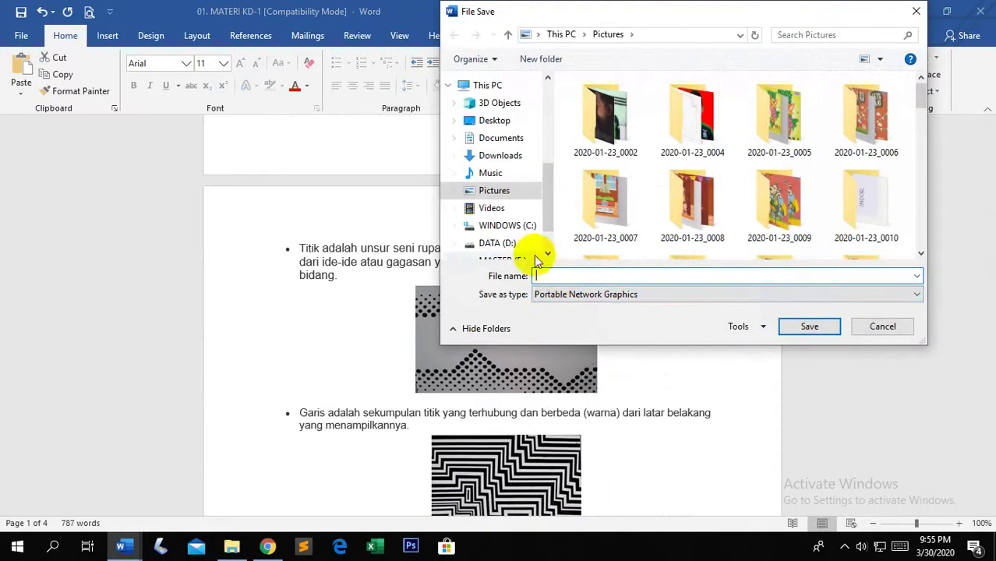
left_click(503, 244)
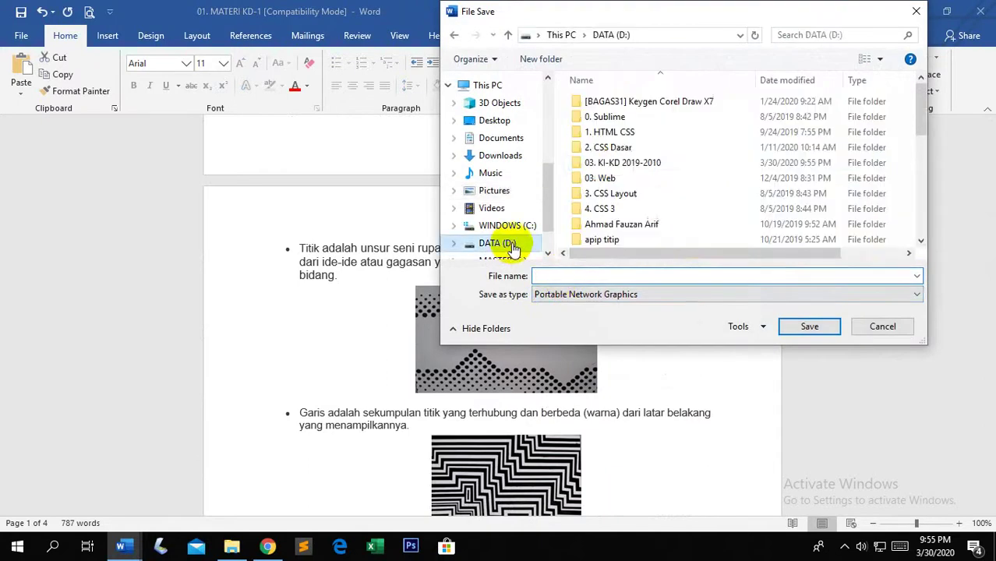
double_click(621, 163)
left_click(558, 276)
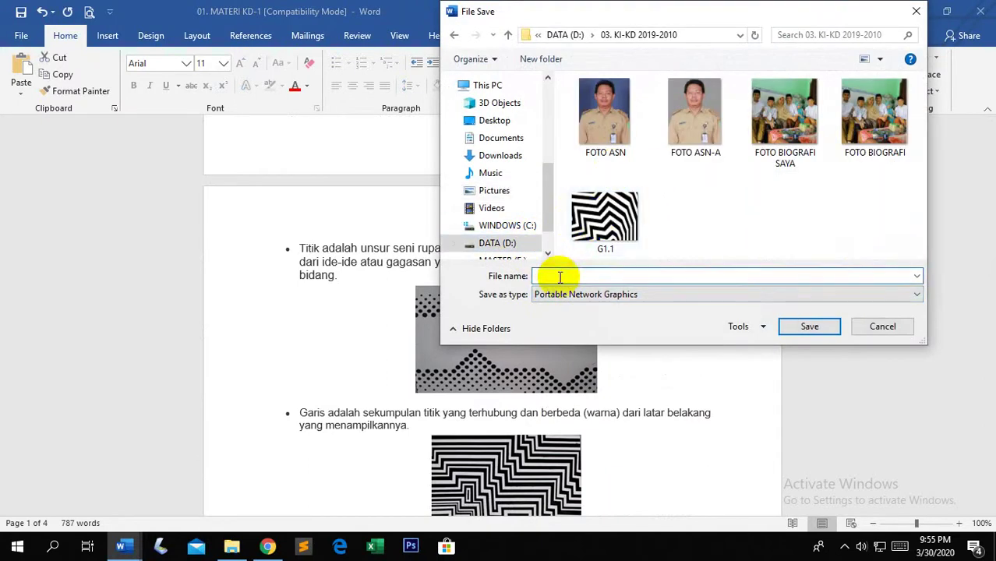
type("G")
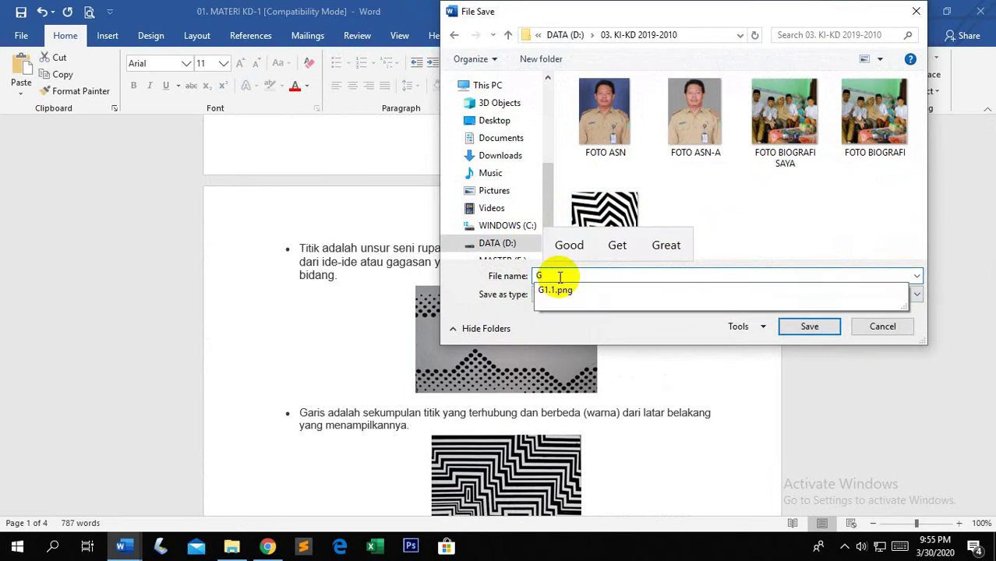
type("1.")
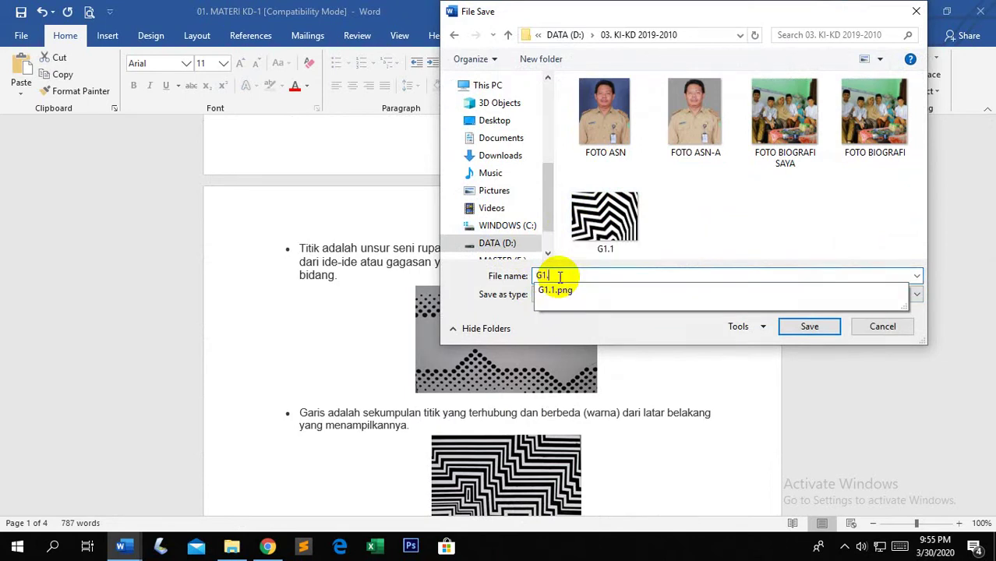
type("2")
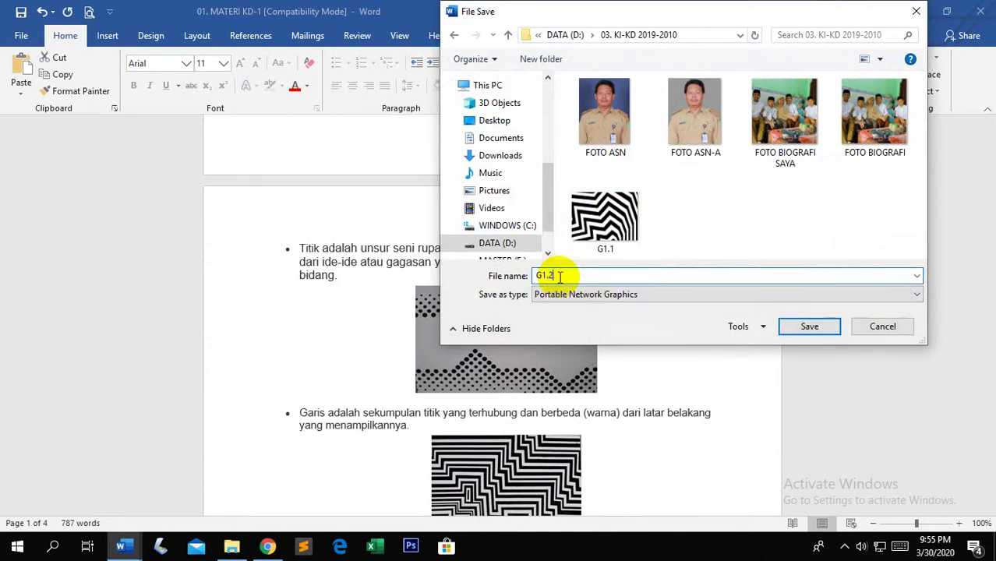
left_click(810, 326)
Save the line-maze picture under the "Garis" paragraph as PNG file "G1.3" in the D: folder "03. KI-KD 2019-2010".
scroll(589, 312, "down", 3)
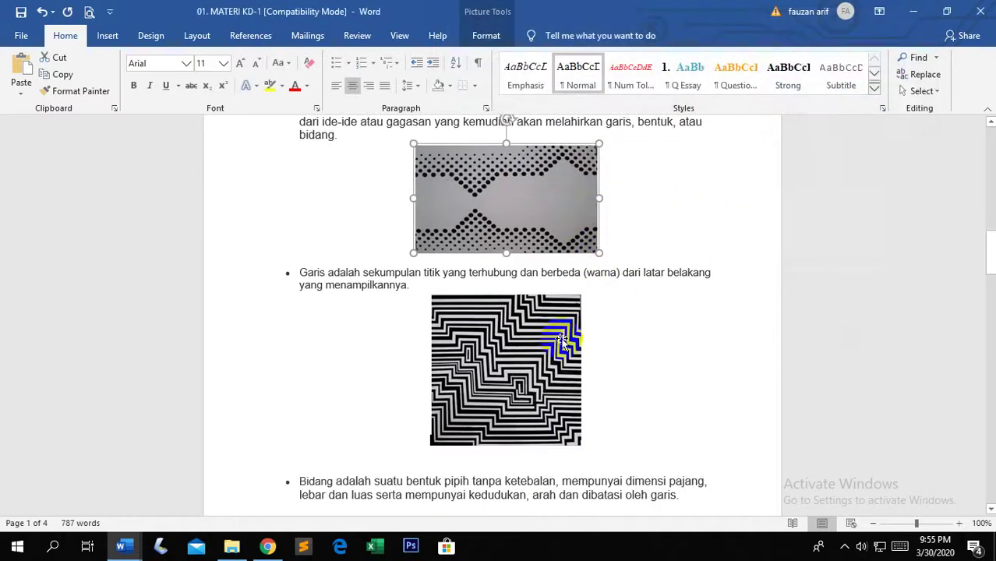
right_click(517, 371)
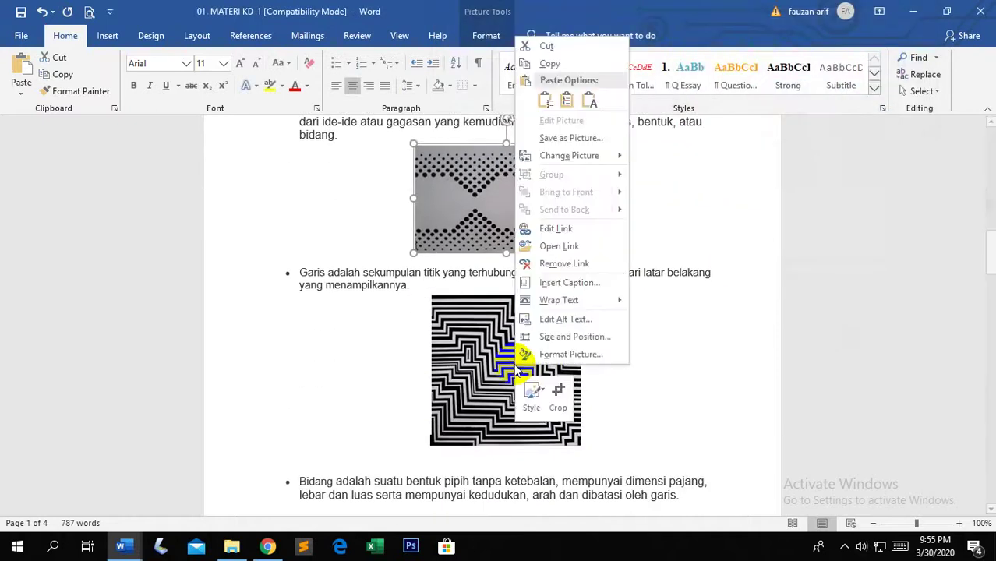
left_click(568, 140)
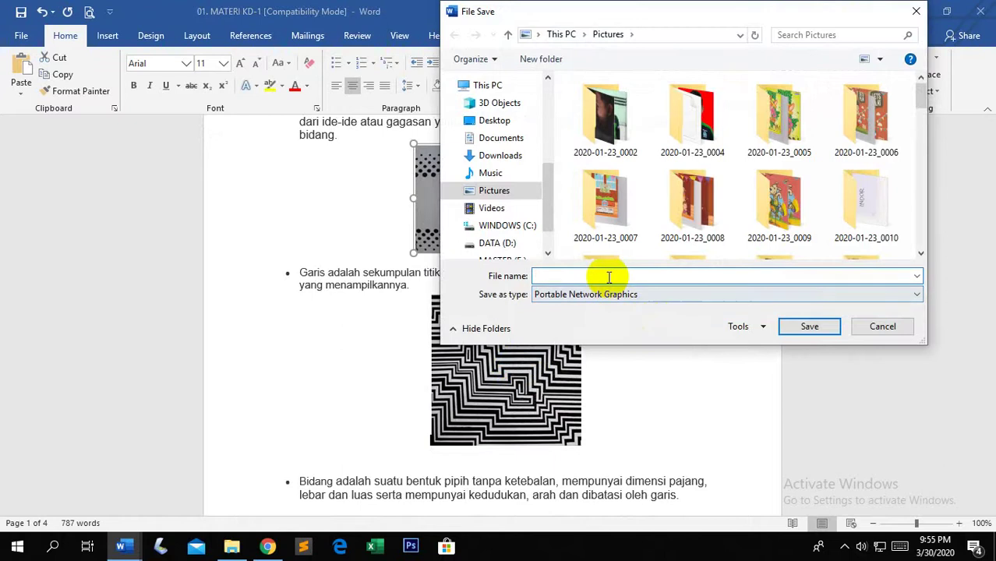
left_click(497, 243)
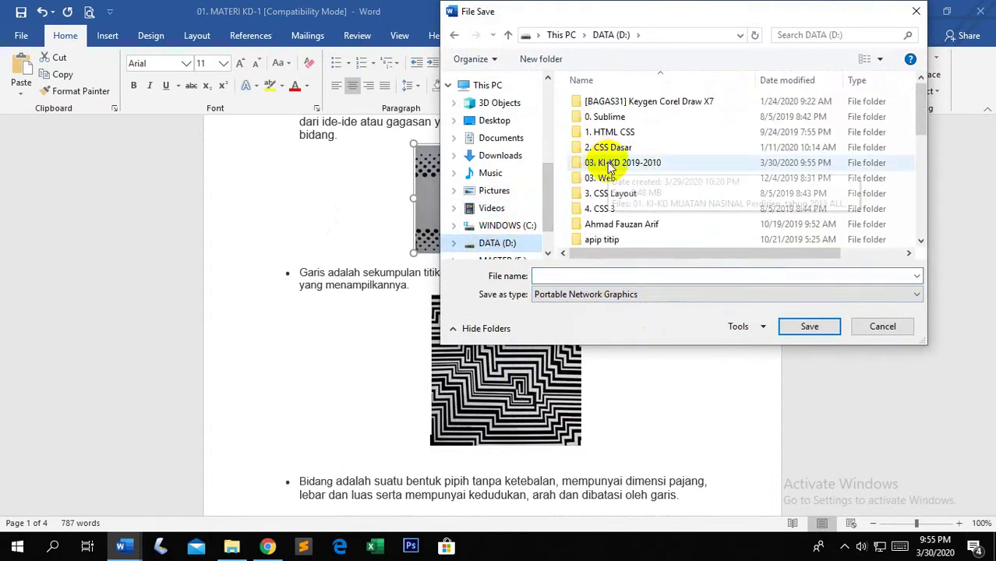
double_click(610, 164)
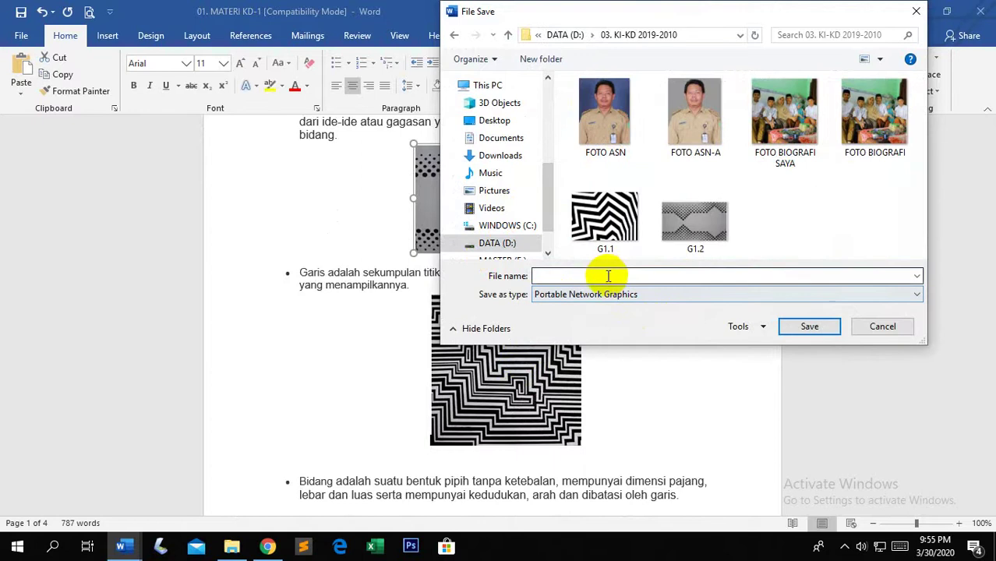
left_click(605, 220)
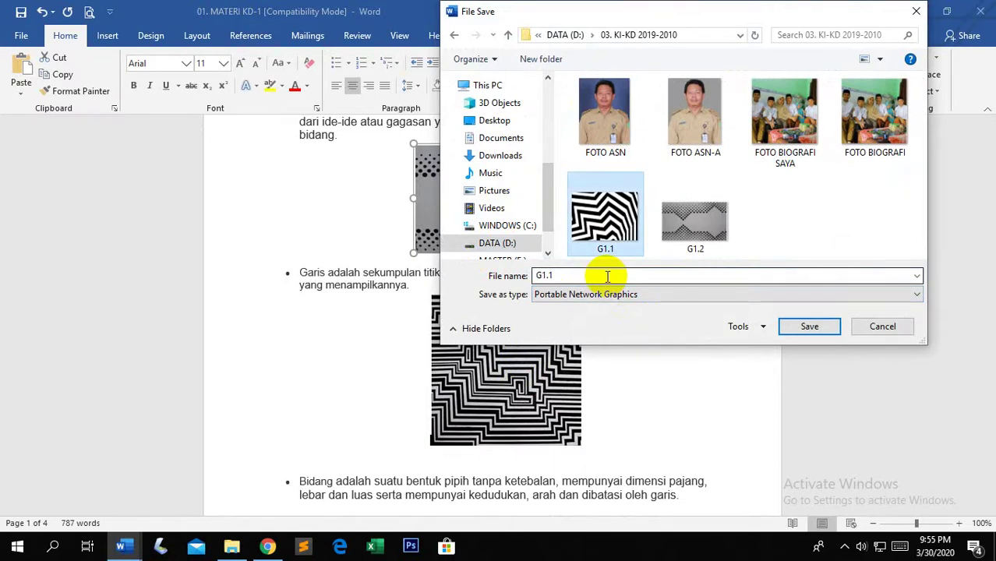
double_click(574, 275)
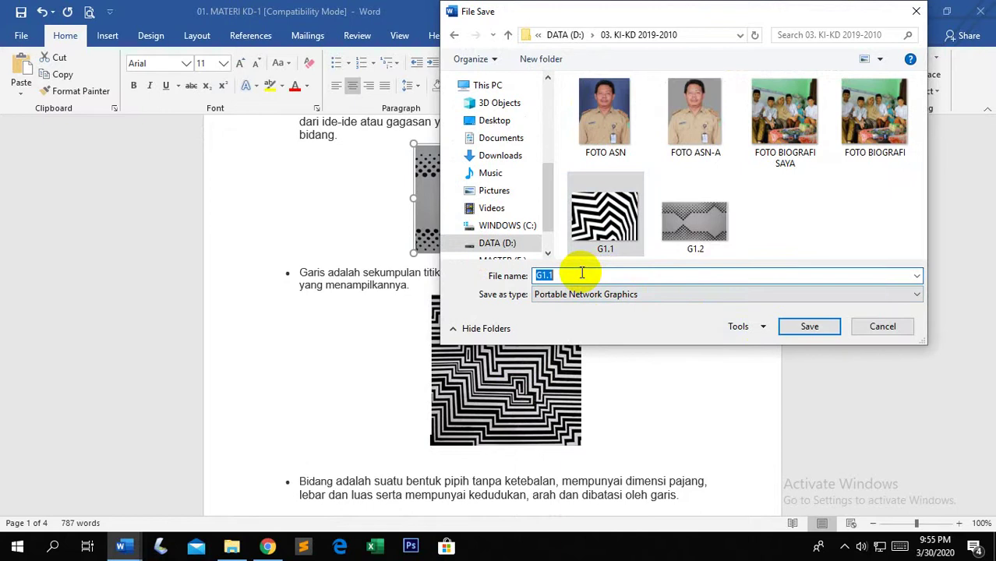
key("BackSpace")
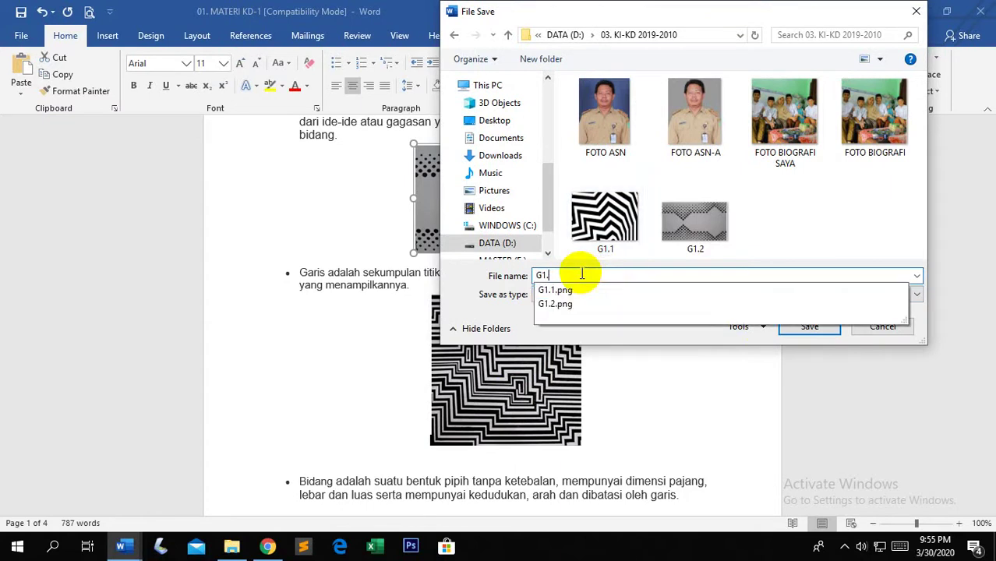
type("3")
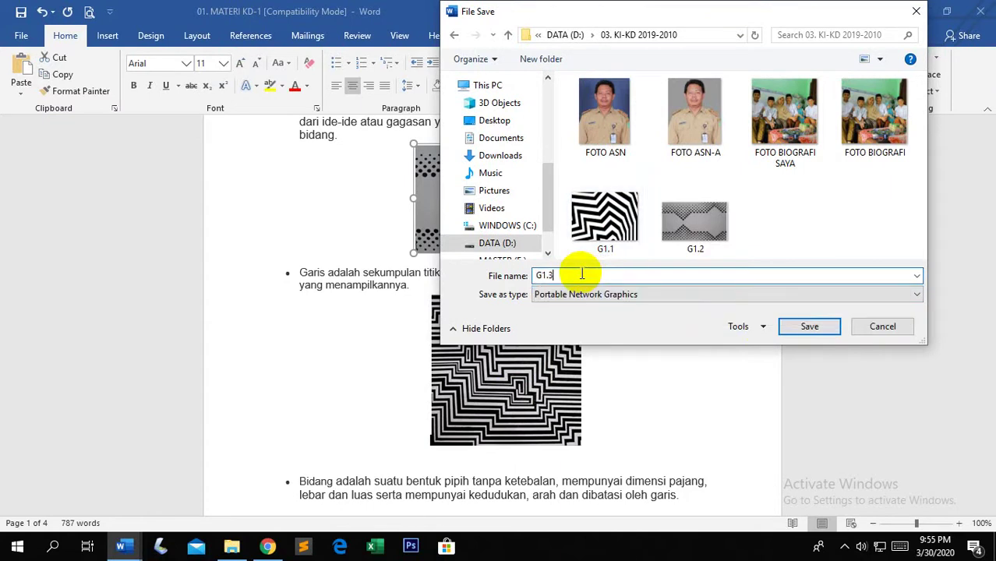
left_click(810, 327)
Copy the heading "DASAR DESAIN GRAFIS DAN NIRMANA" at the start of the Word document.
scroll(418, 355, "down", 5)
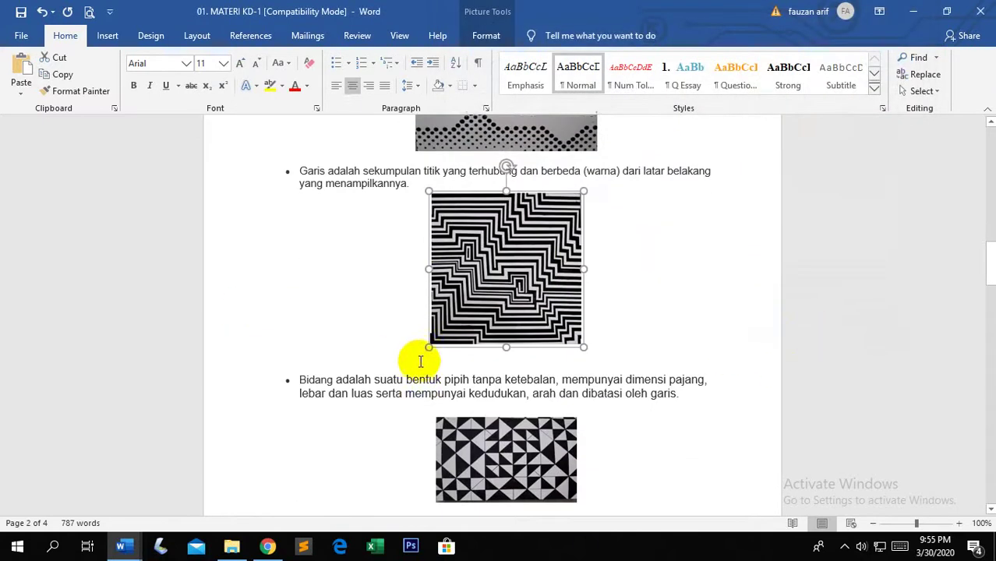
scroll(460, 390, "down", 2)
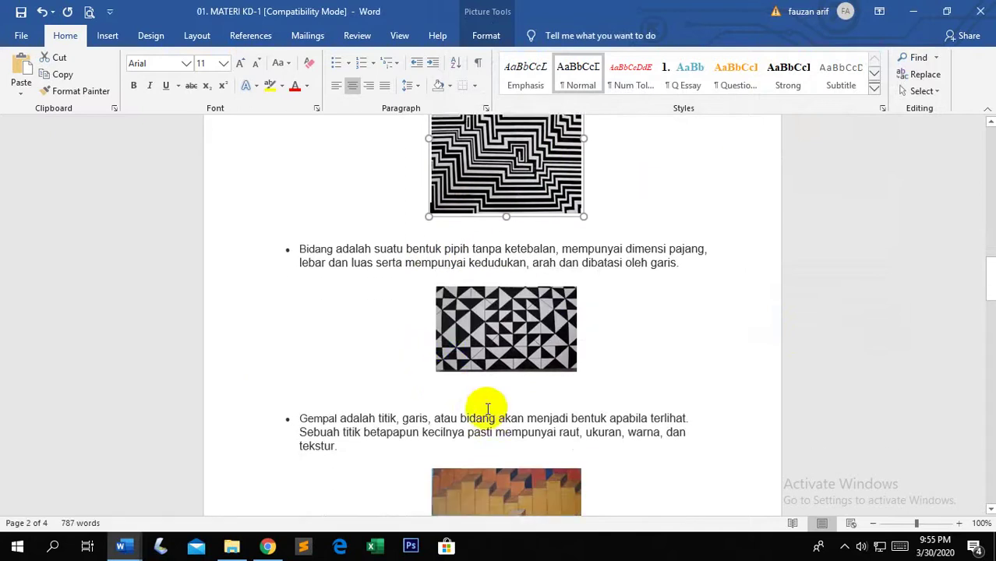
scroll(609, 359, "up", 5)
scroll(608, 359, "up", 14)
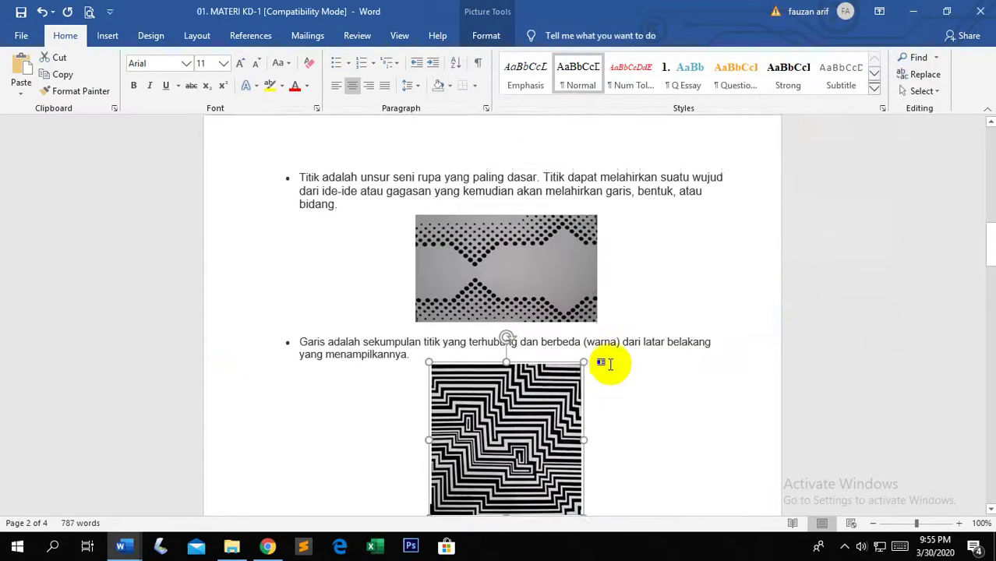
scroll(410, 340, "up", 9)
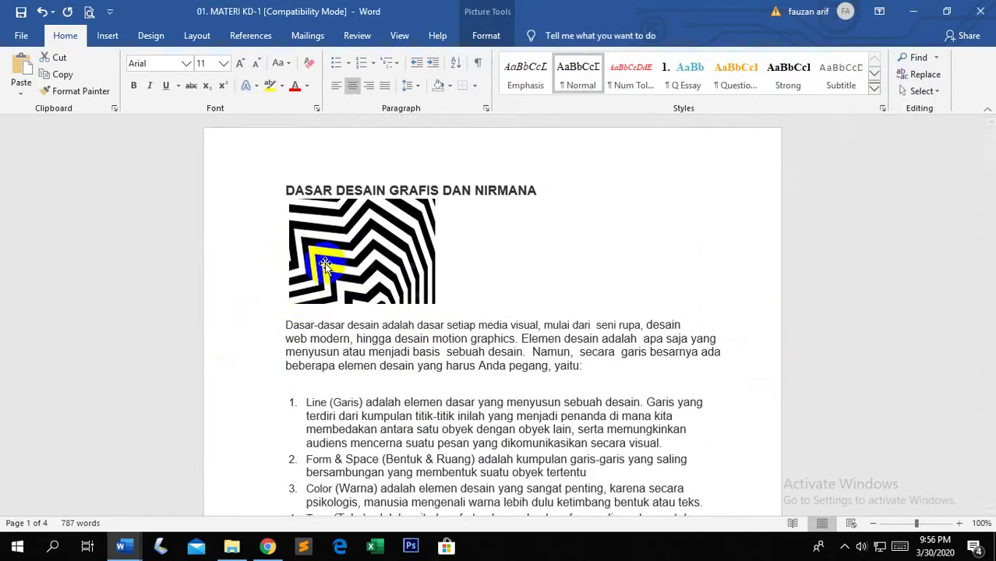
left_click_drag(541, 192, 277, 189)
key("ctrl+c")
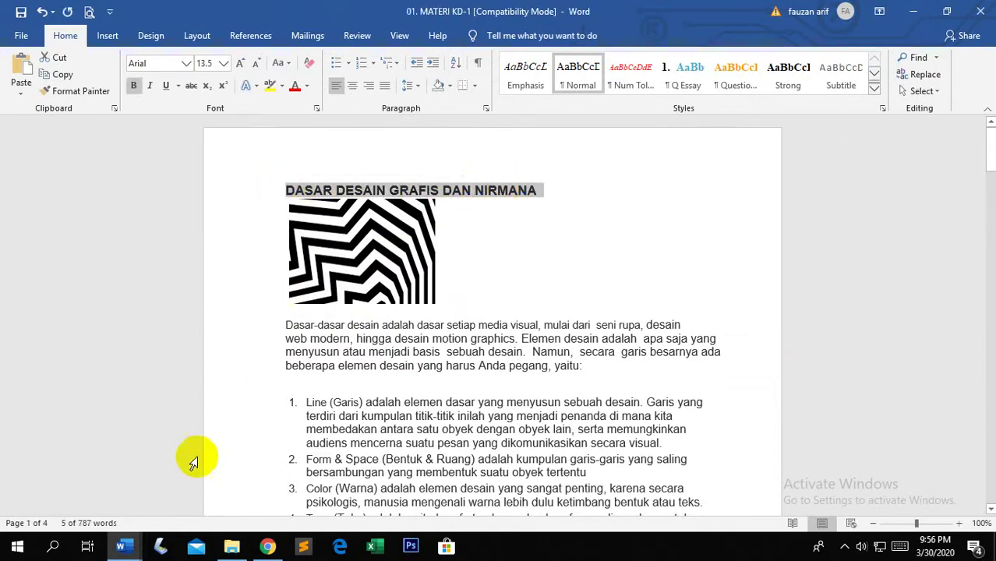
Switch to Google Sites in Chrome, paste the copied heading into a new text box below the page header, and remove its trailing blank line.
left_click(267, 546)
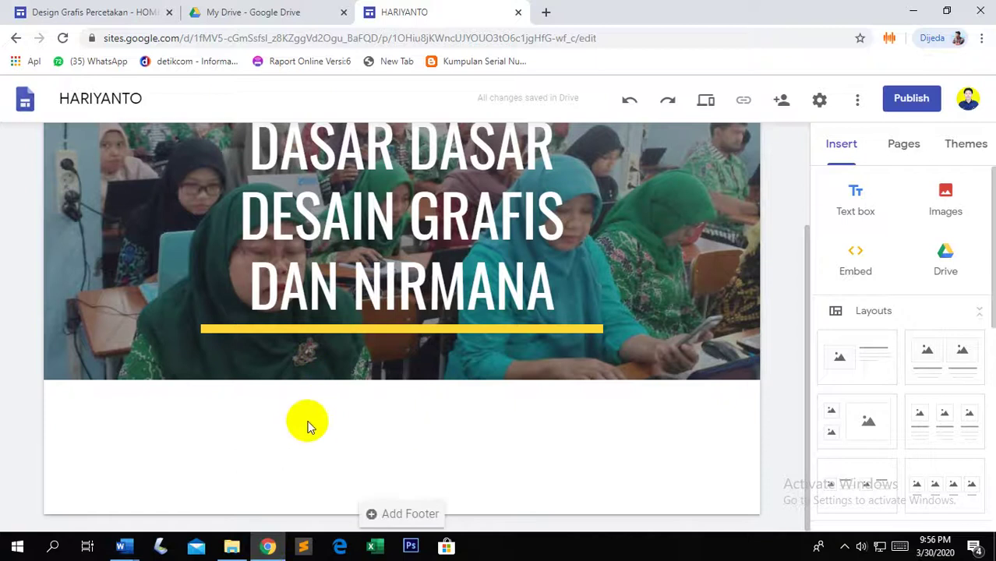
double_click(358, 429)
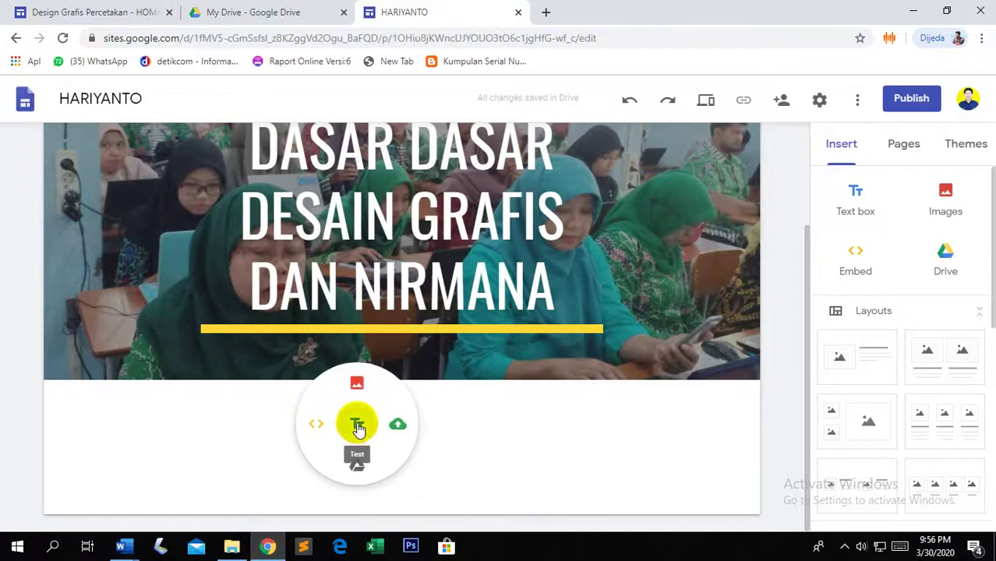
left_click(358, 427)
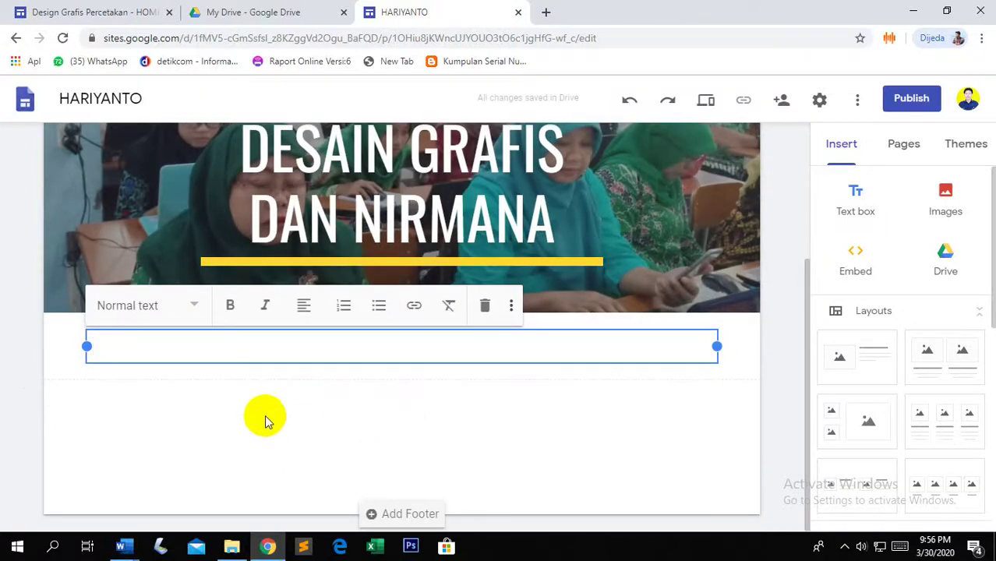
key("ctrl+v")
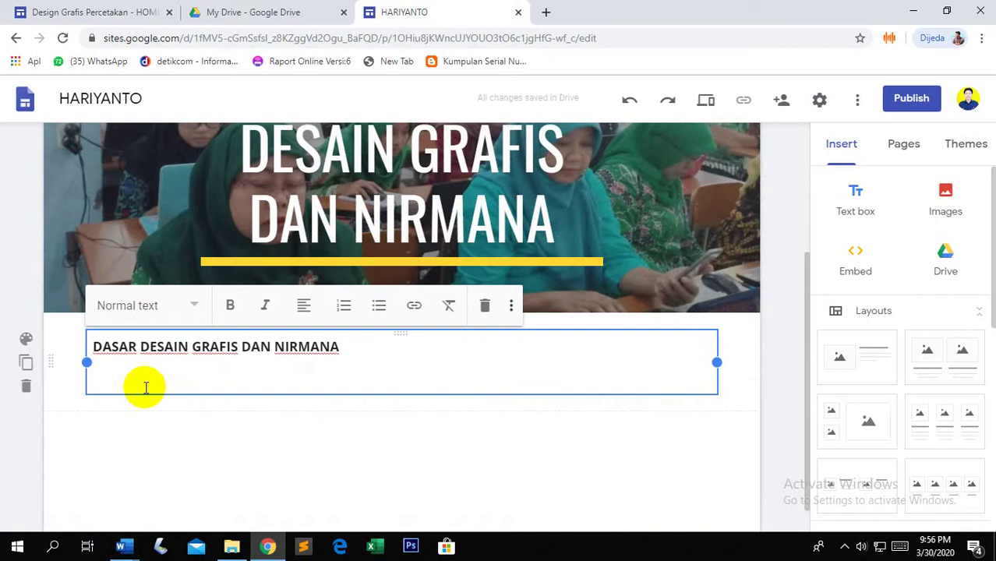
key("BackSpace")
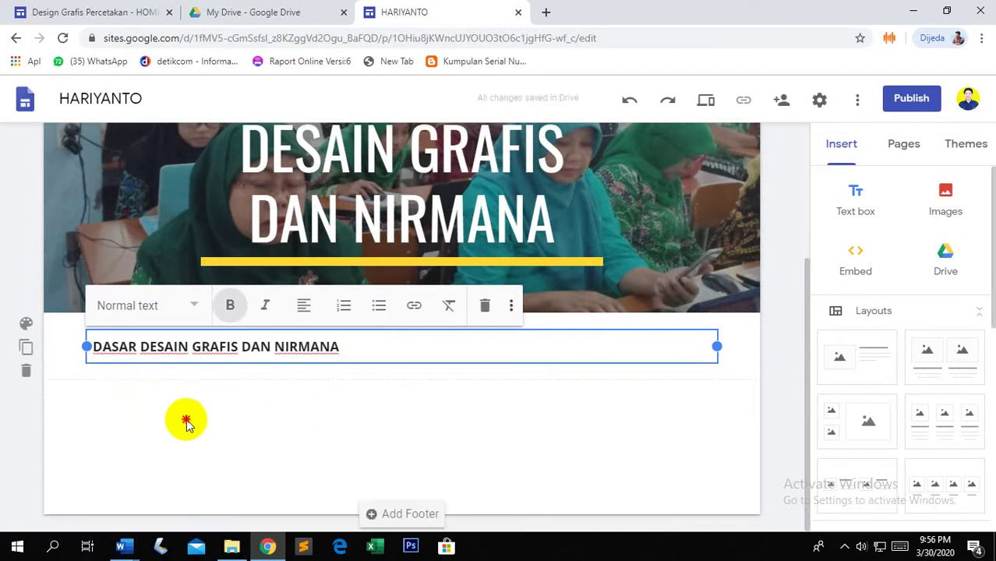
left_click(186, 422)
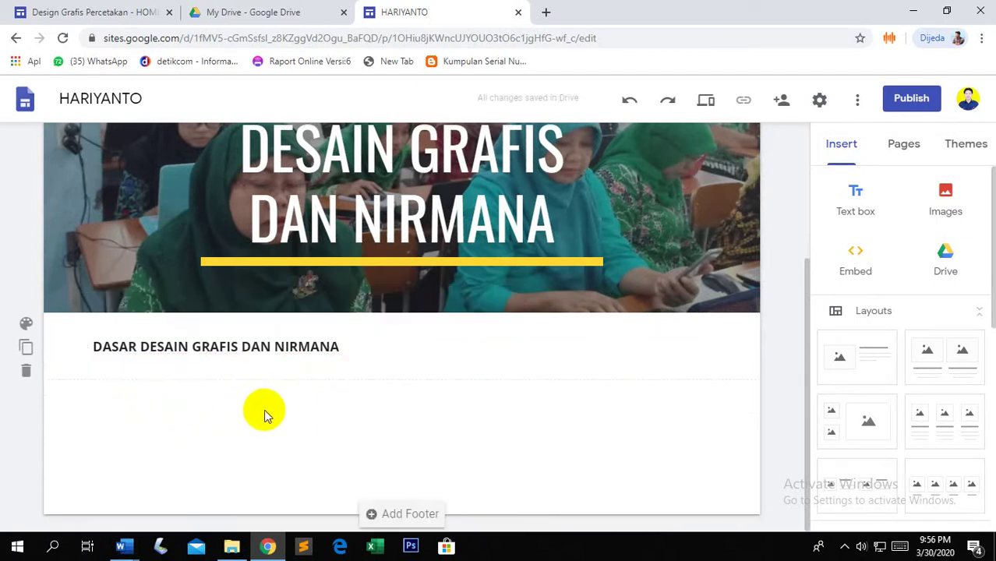
Upload the picture "G1.1" from the D: folder "03. KI-KD 2019-2010" into a new section below the heading text box.
double_click(375, 421)
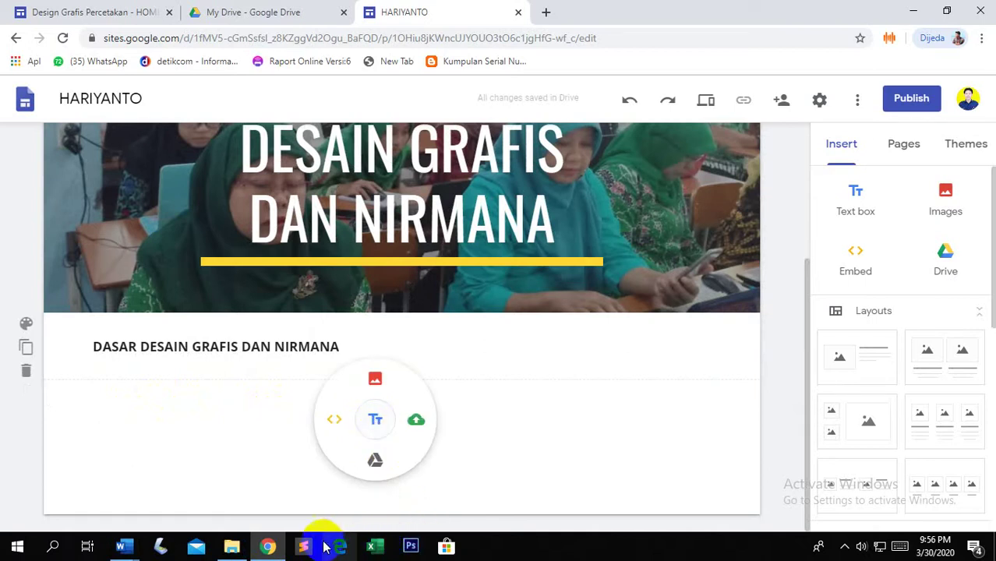
mouse_move(131, 550)
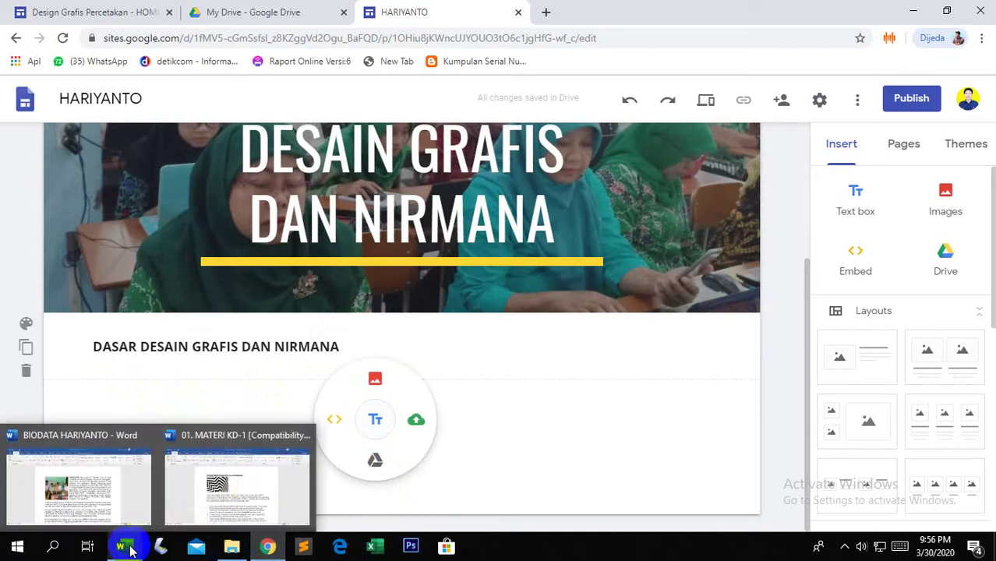
left_click(216, 488)
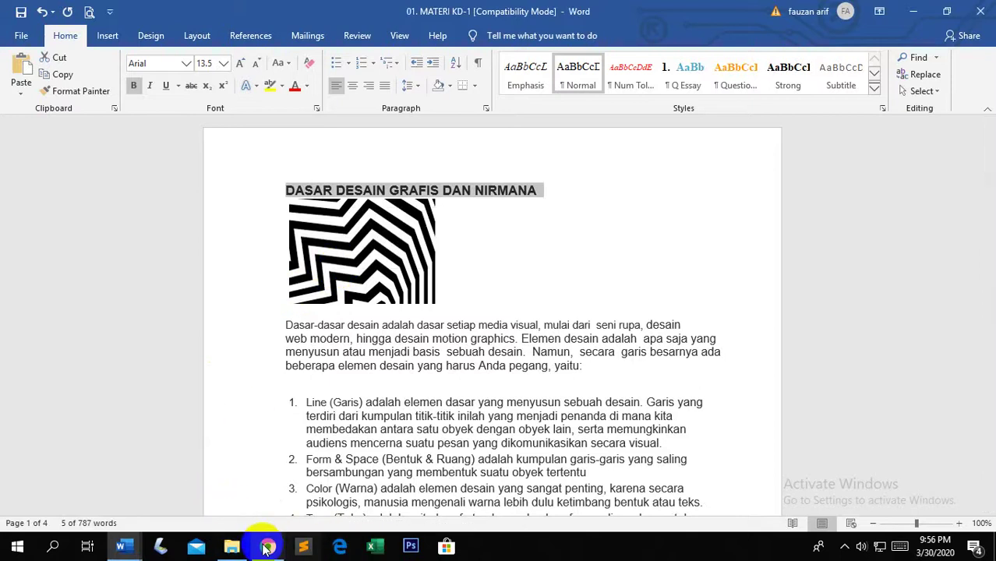
mouse_move(269, 548)
left_click(269, 498)
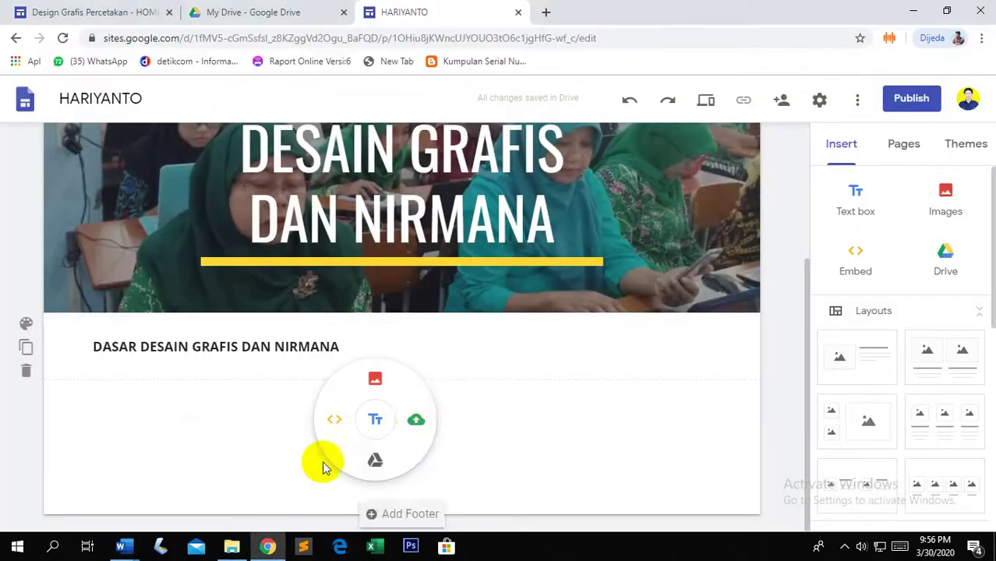
left_click(417, 422)
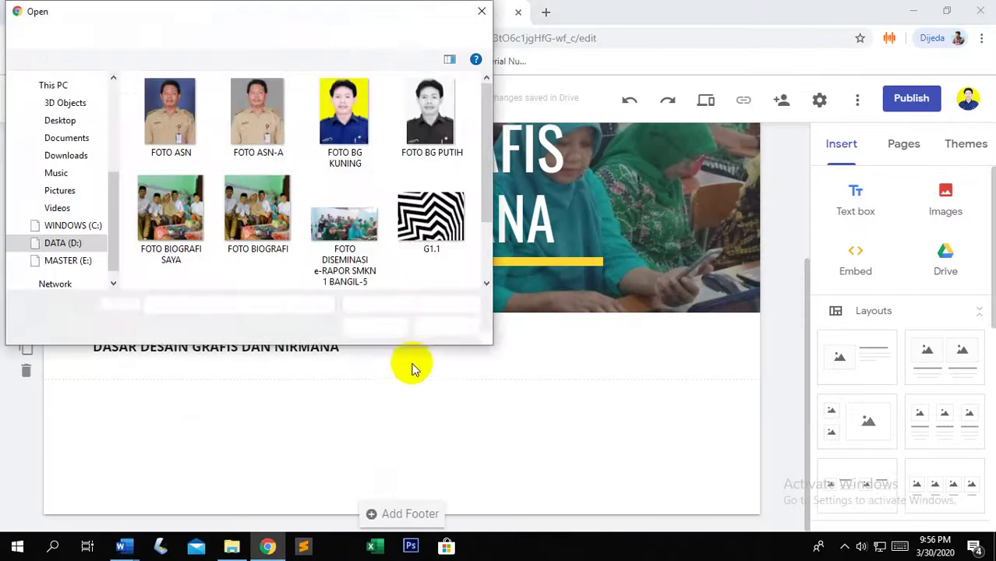
scroll(335, 261, "down", 1)
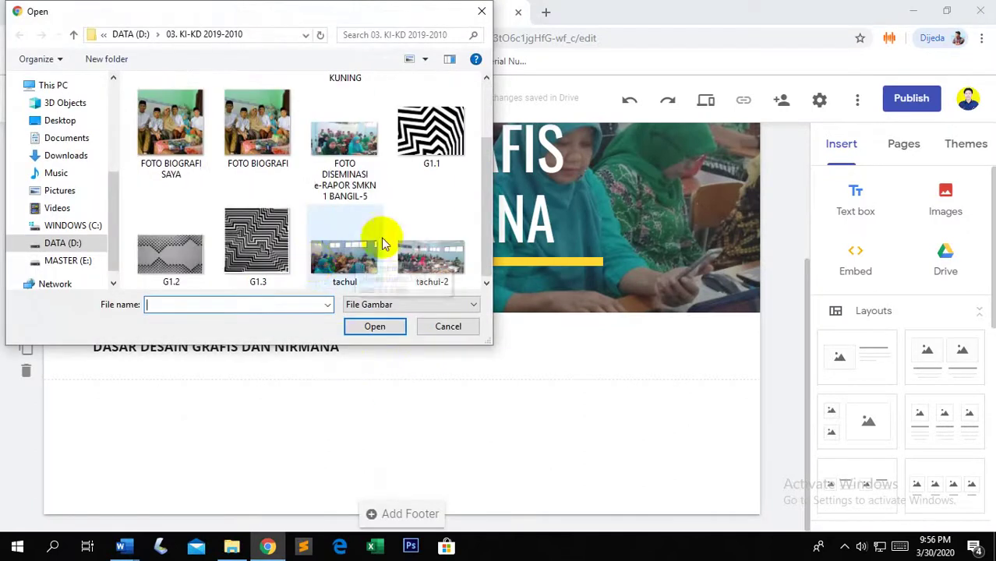
scroll(381, 238, "up", 1)
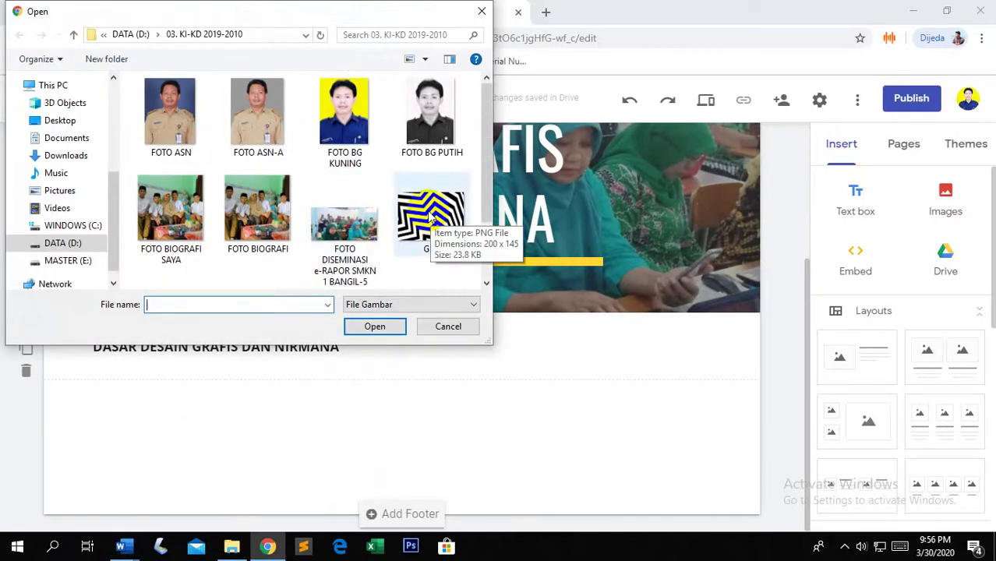
left_click(428, 212)
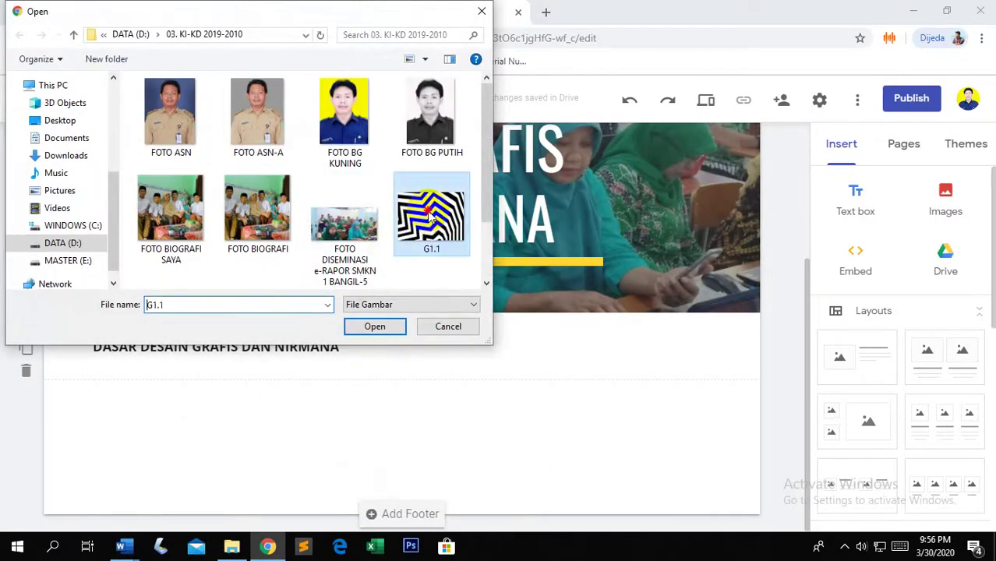
left_click(370, 328)
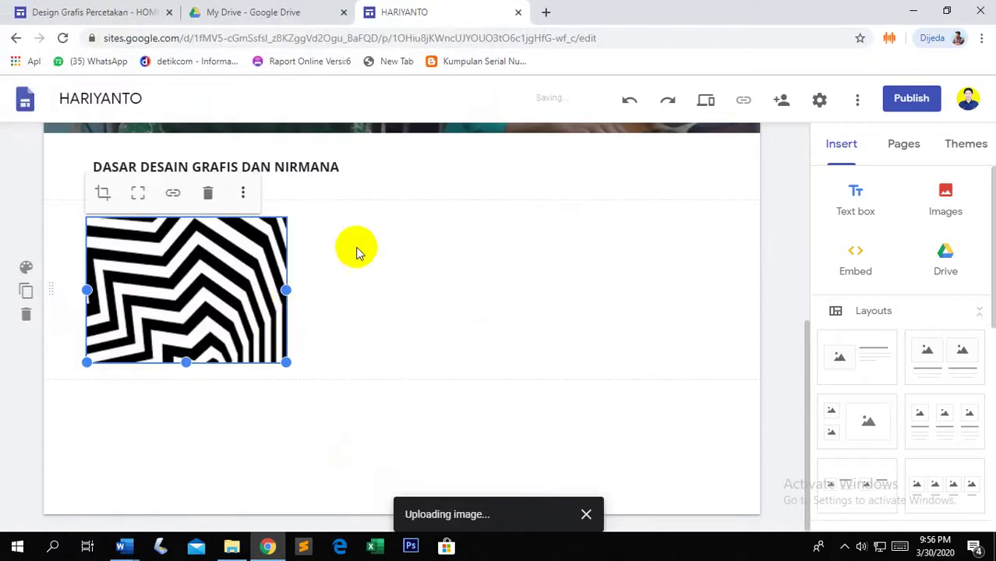
left_click(356, 252)
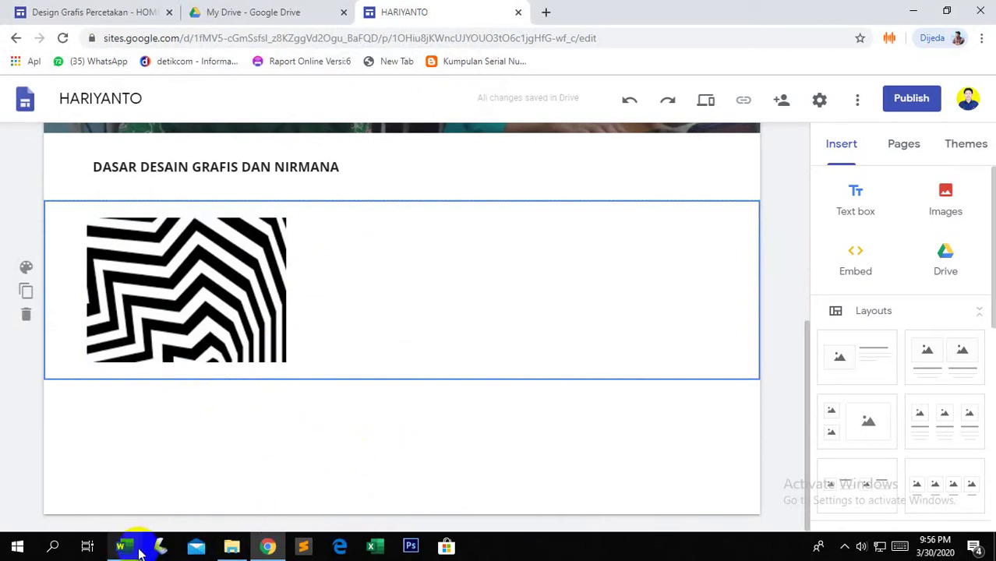
Switch to the Word document 01. MATERI KD-1 and copy the text from "Dasar-dasar desain" through the end of the "Titik" paragraph.
mouse_move(137, 549)
left_click(200, 508)
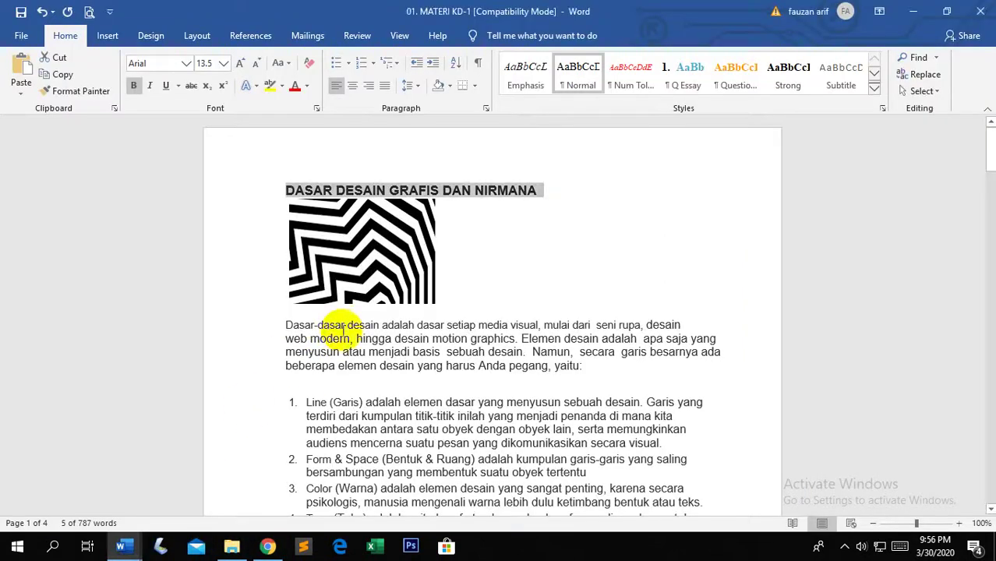
left_click_drag(283, 324, 546, 366)
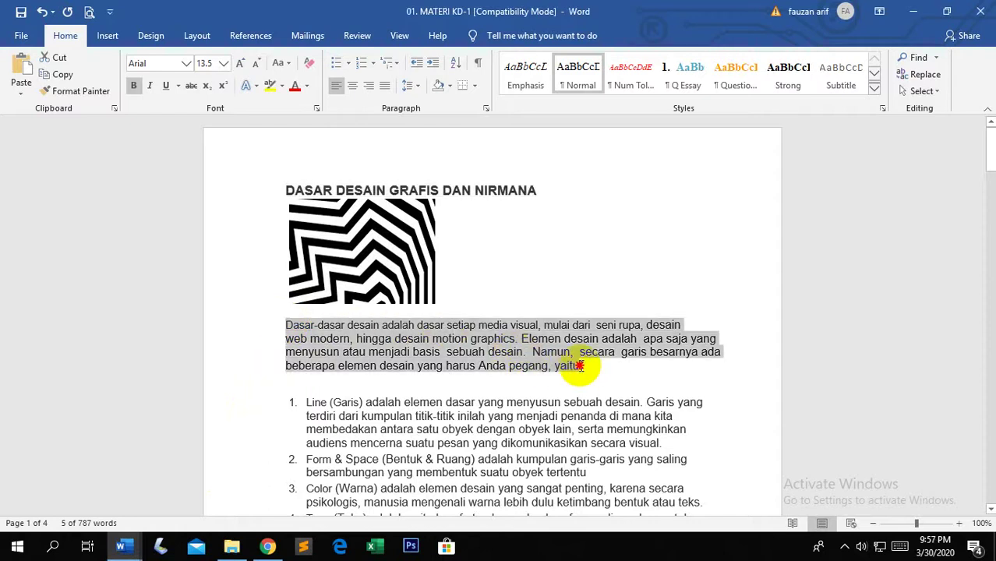
left_click_drag(579, 366, 346, 329)
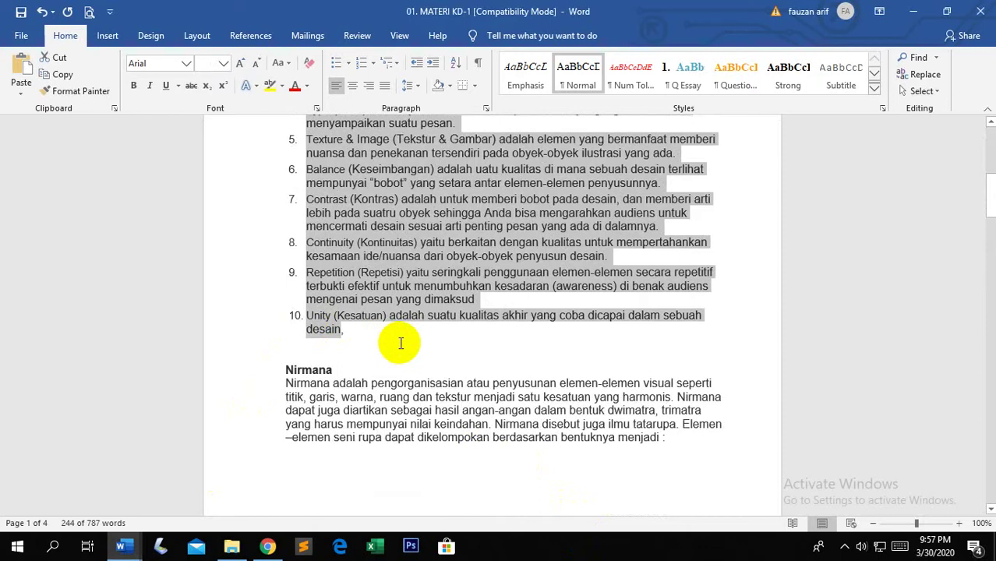
scroll(401, 343, "up", 8)
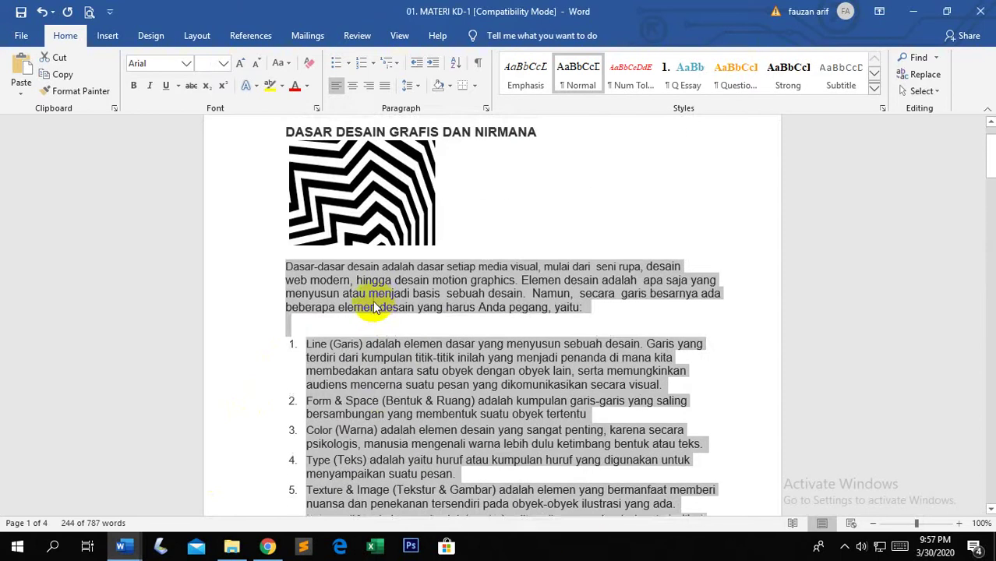
left_click(375, 307)
left_click_drag(284, 266, 338, 379)
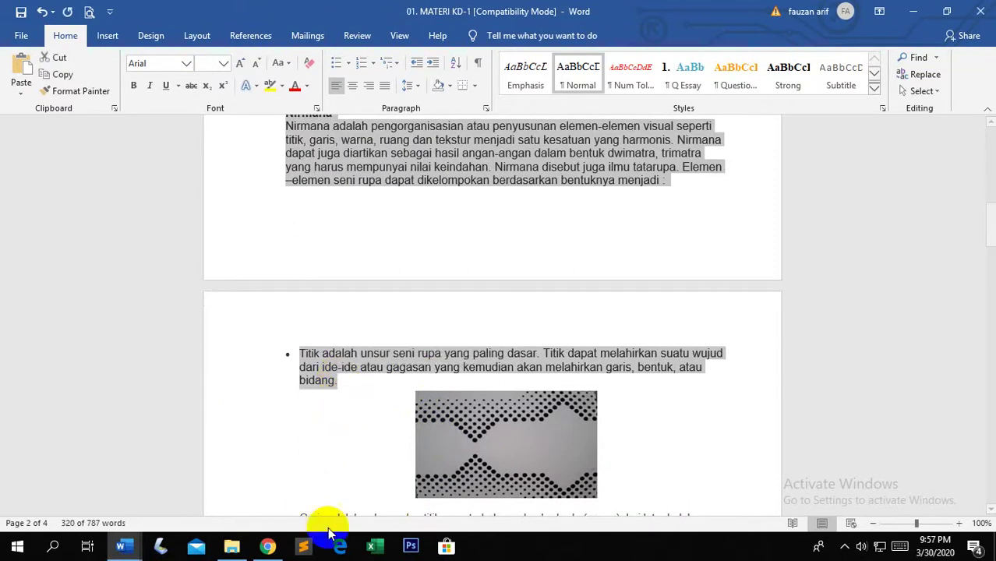
left_click(174, 555)
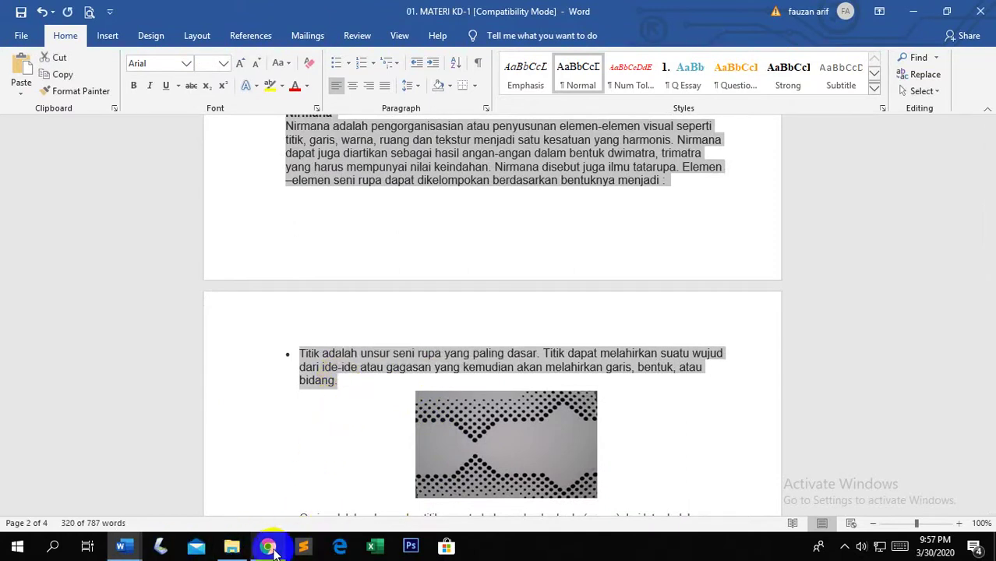
Switch to Google Sites, paste the copied text into a new text box below the picture, and remove the blank line above the list.
mouse_move(267, 544)
left_click(278, 493)
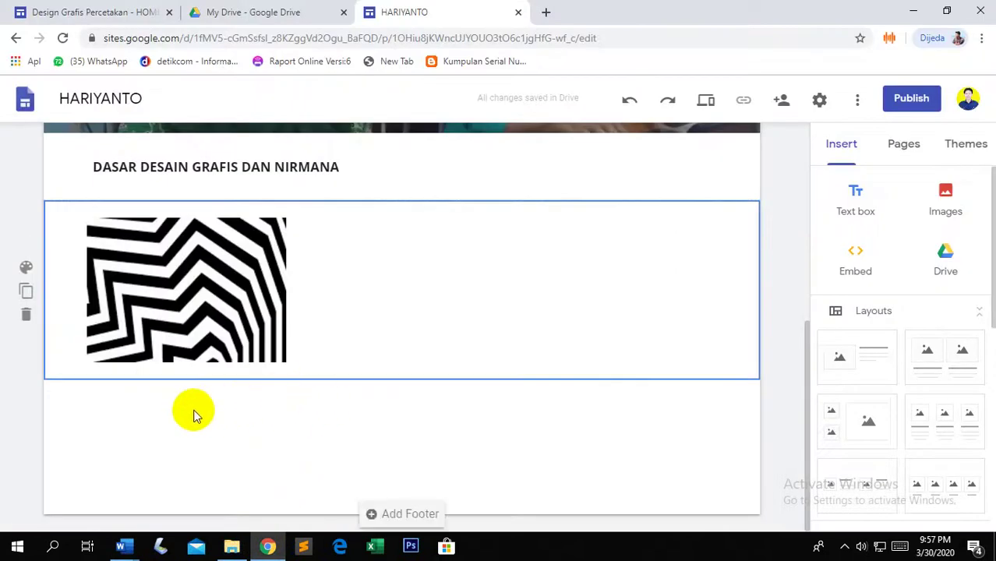
double_click(385, 445)
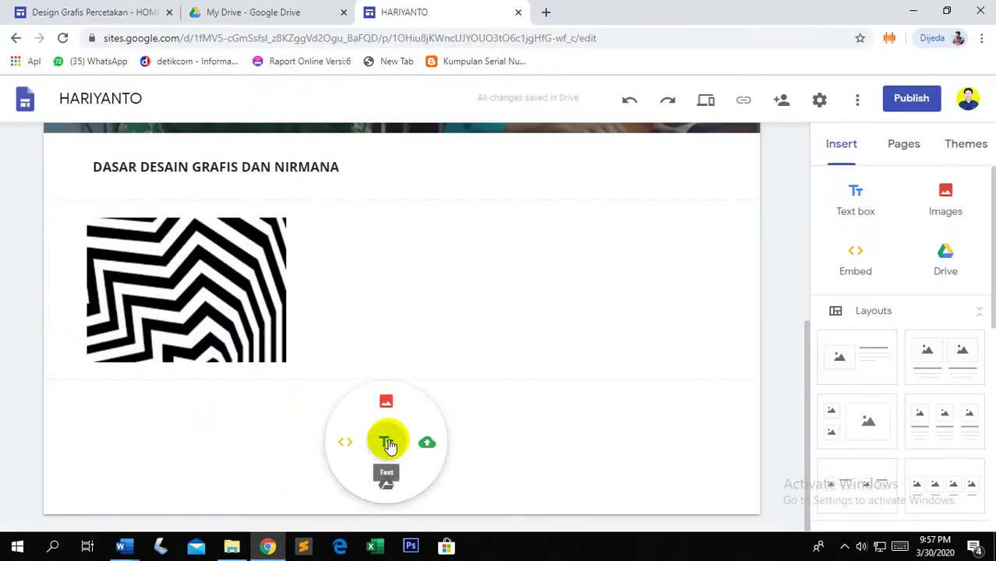
left_click(388, 443)
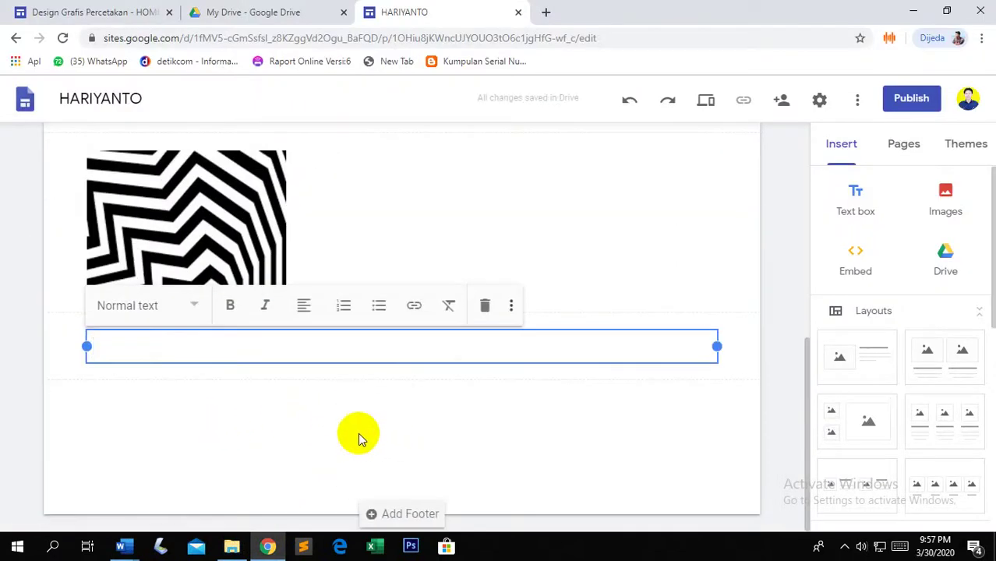
key("ctrl+v")
scroll(285, 382, "up", 3)
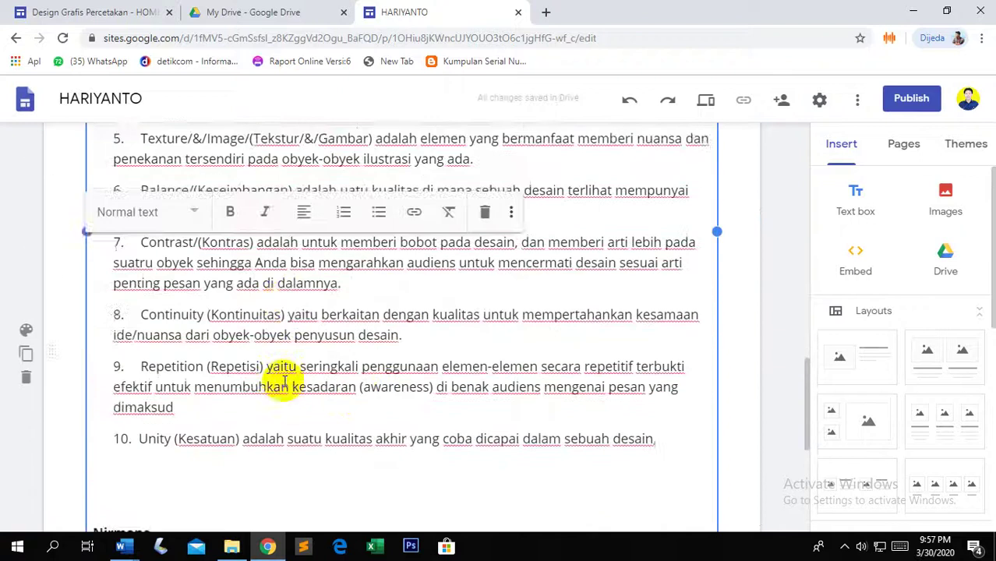
scroll(285, 382, "up", 10)
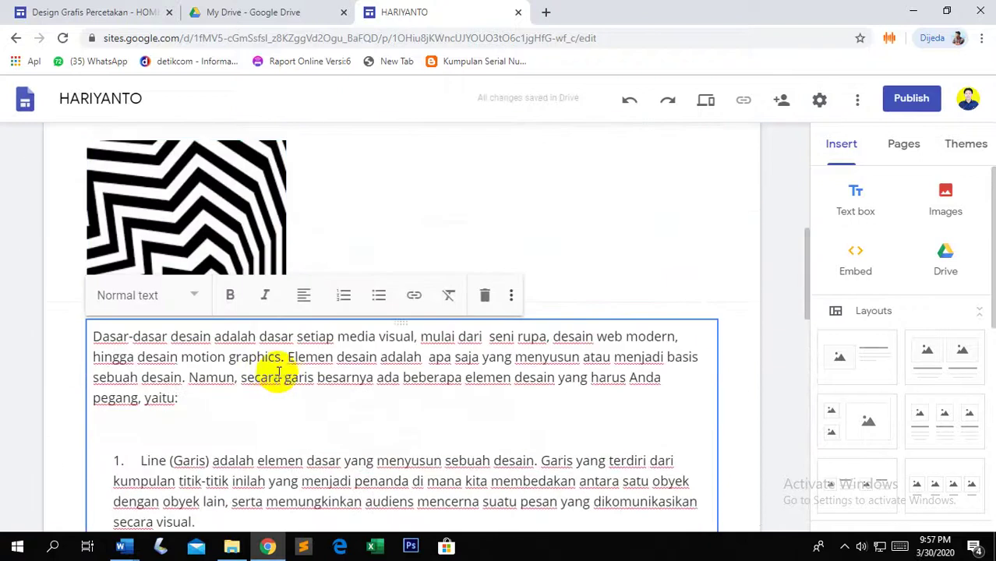
scroll(265, 390, "down", 1)
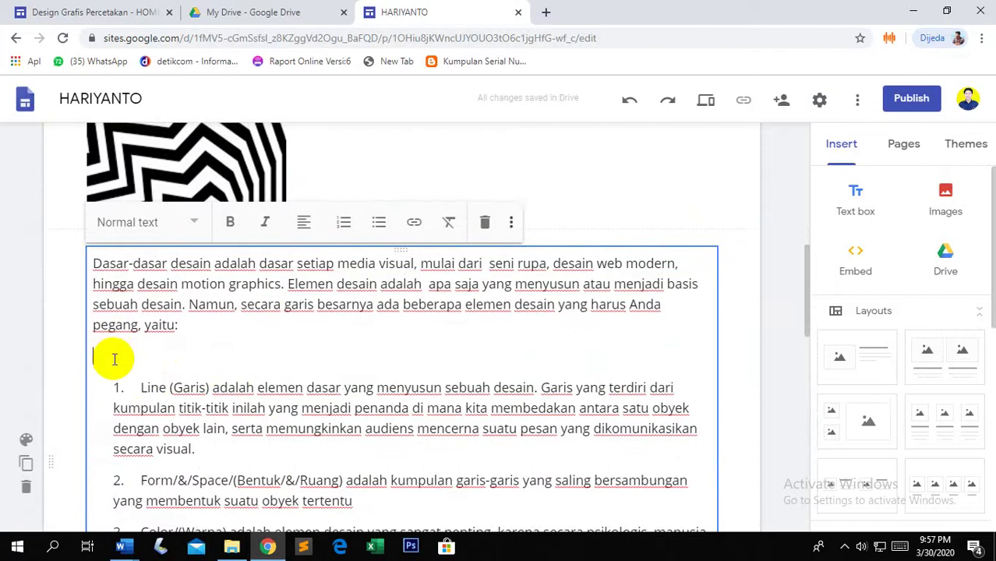
key("BackSpace")
Format the ten design-element paragraphs, from "Line (Garis)" to "Unity (Kesatuan)", as a numbered list.
scroll(156, 360, "down", 1)
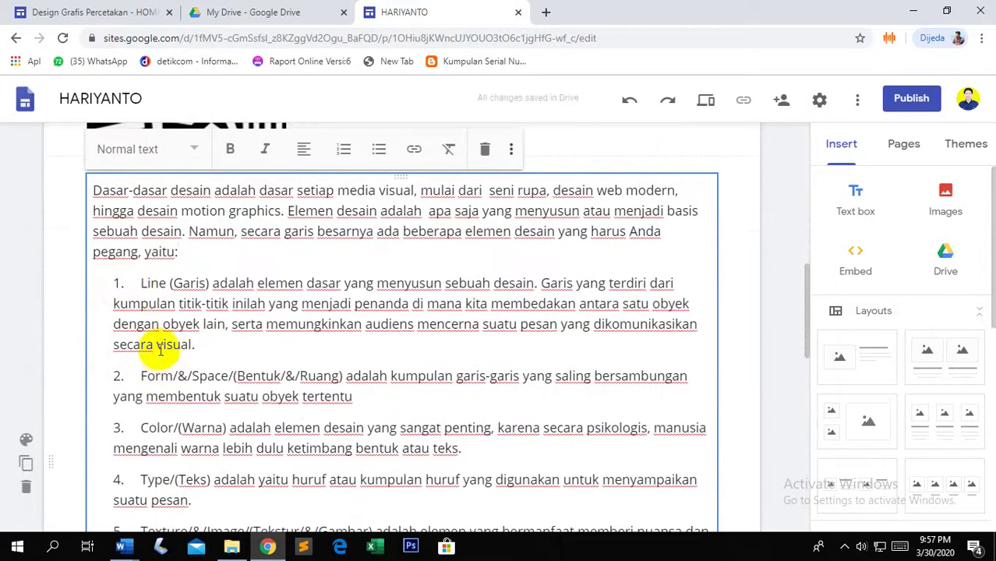
left_click_drag(139, 283, 191, 344)
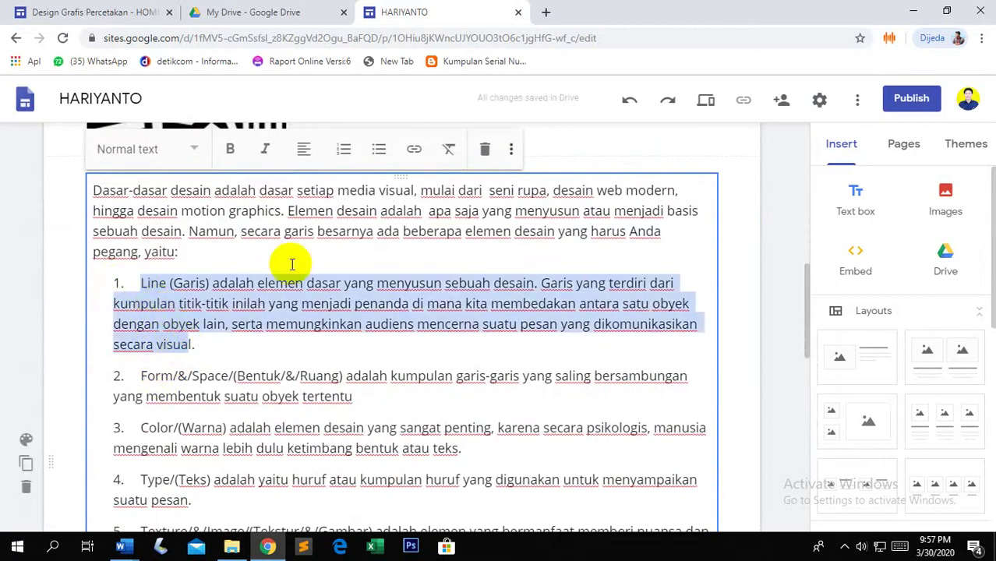
left_click(139, 284)
left_click(220, 396)
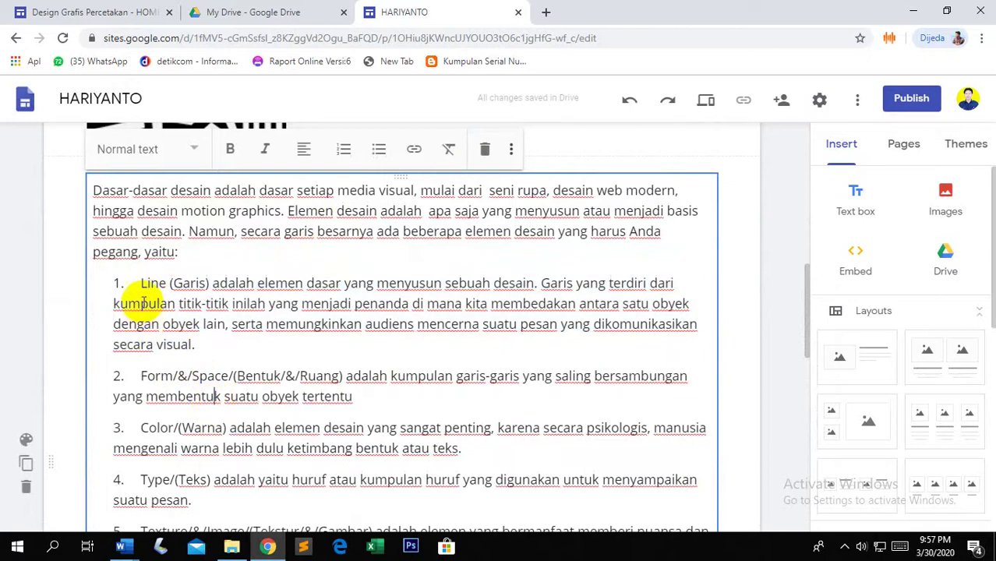
left_click_drag(138, 285, 652, 380)
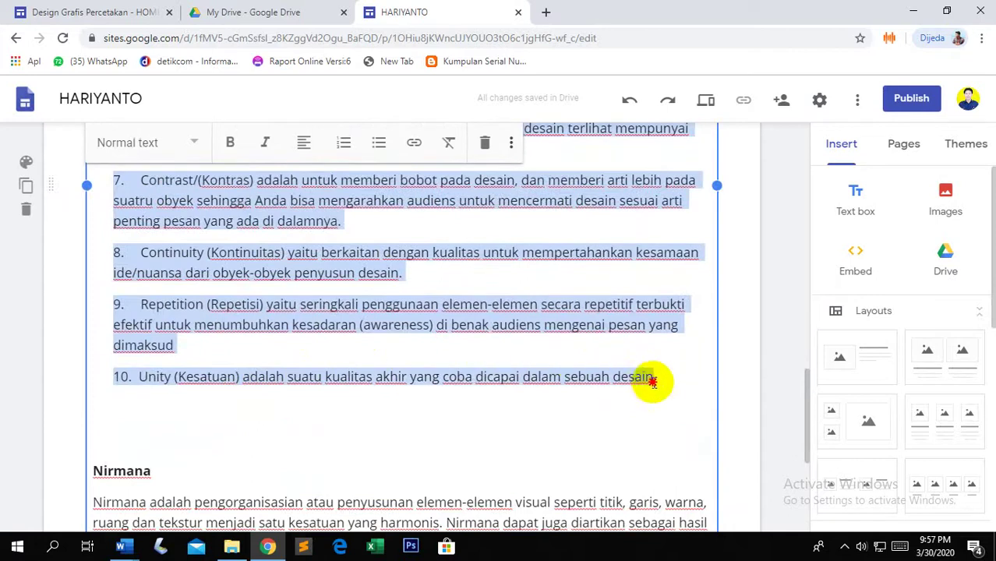
left_click(345, 147)
Remove the duplicate typed numbers in front of "Line (Garis)" and "Form/&/Space" in the numbered list.
scroll(178, 265, "up", 5)
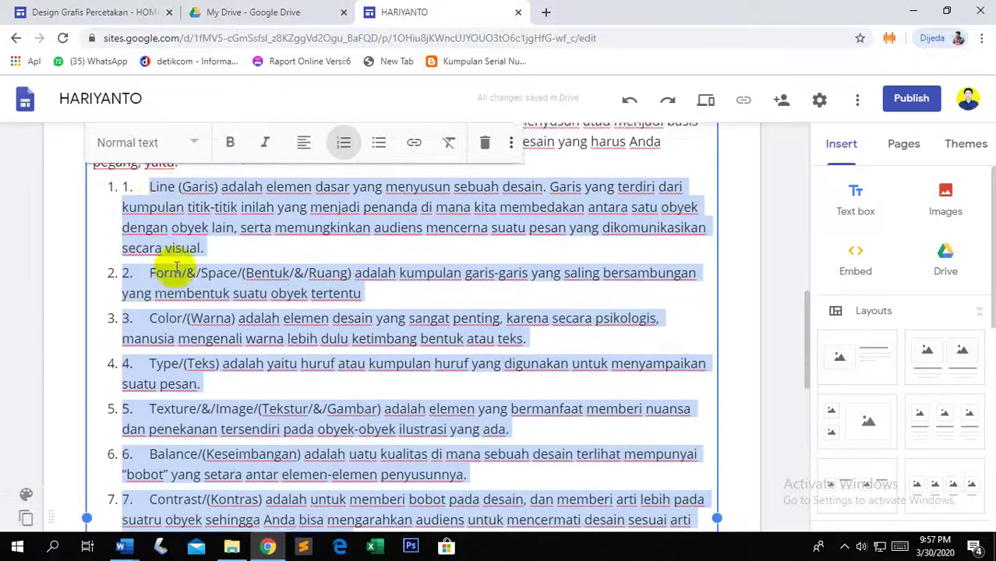
scroll(176, 267, "up", 1)
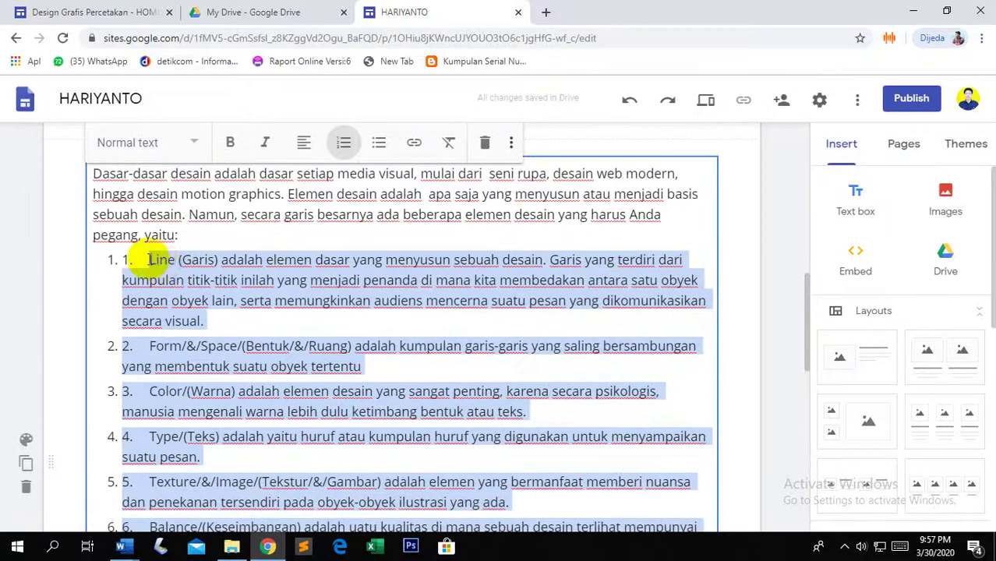
left_click(150, 260)
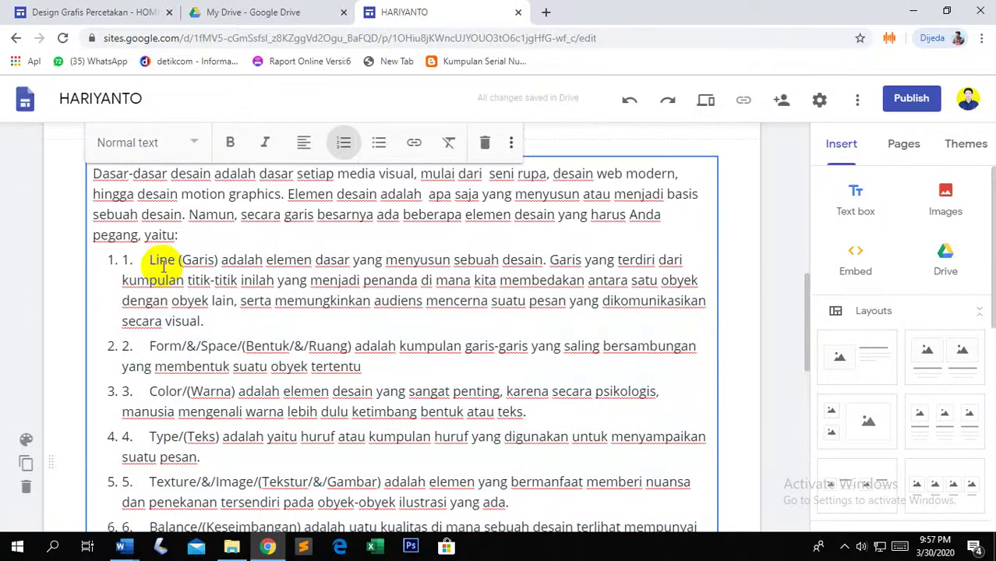
key("BackSpace")
key("BackSpace")
key("BackSpace")
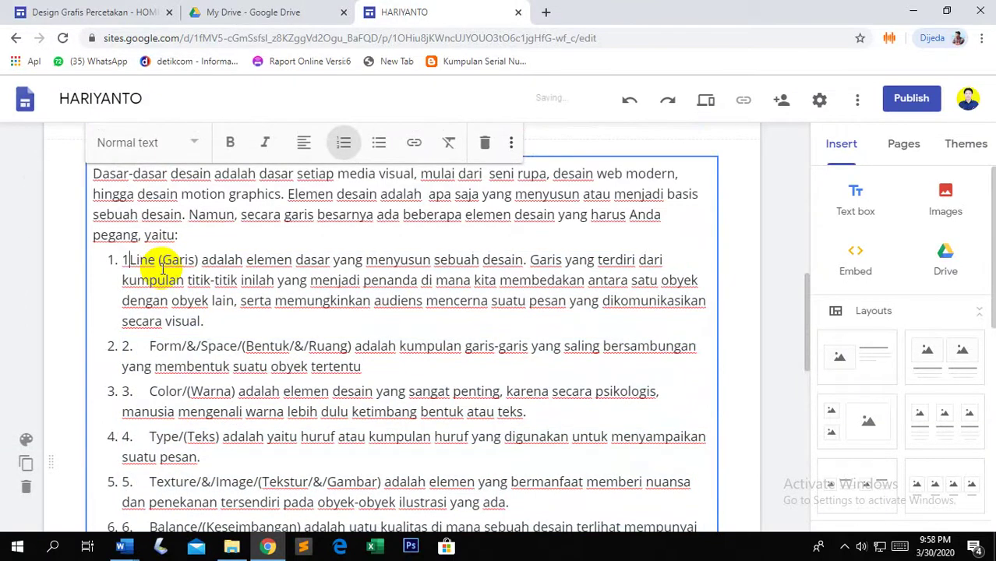
left_click(149, 346)
key("BackSpace")
key("BackSpace")
key("BackSpace")
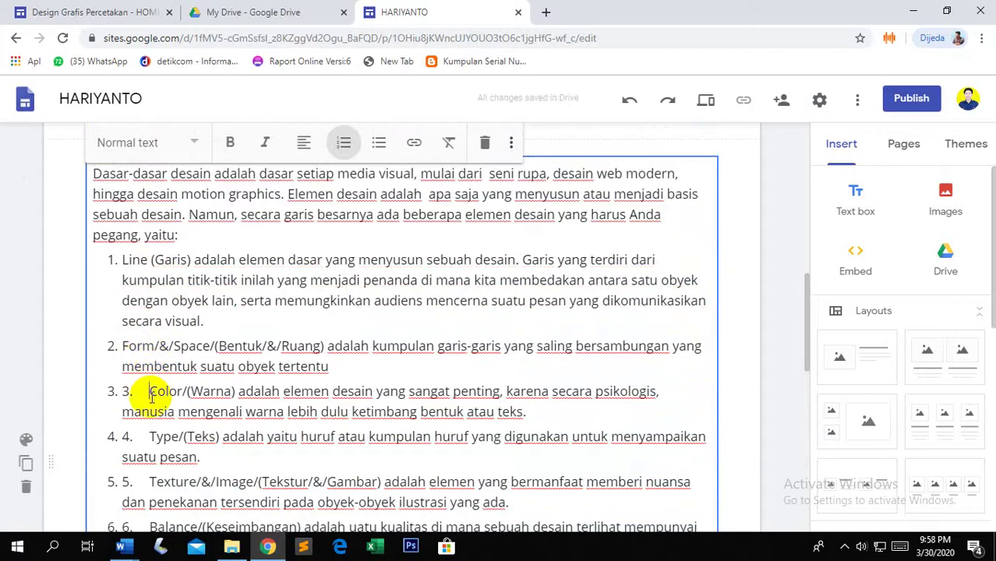
Delete the leftover typed numbers before the "Color/(Warna)" and "Type/(Teks)" list items.
left_click(149, 391)
key("BackSpace")
key("BackSpace")
key("BackSpace")
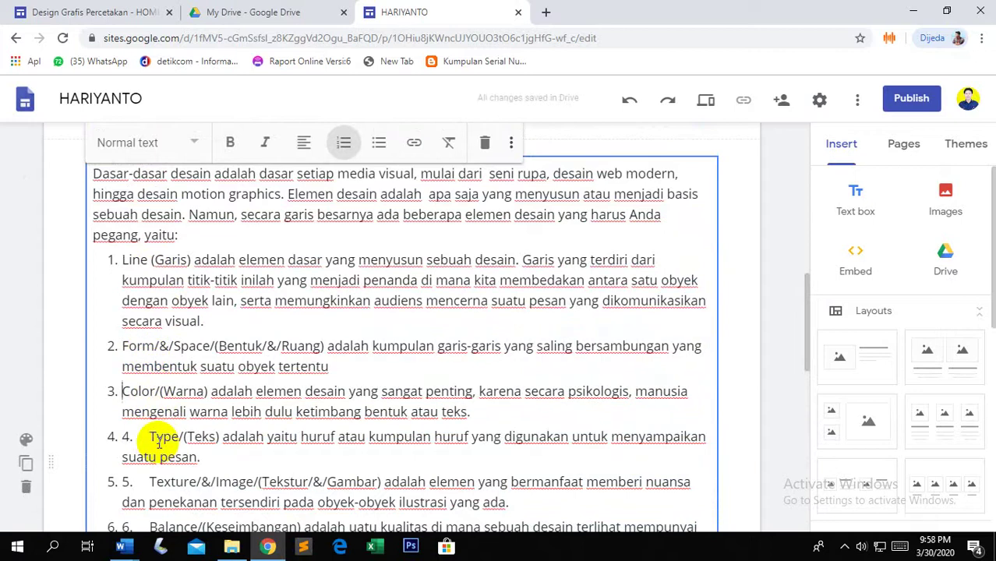
left_click(150, 436)
key("BackSpace")
key("BackSpace")
key("BackSpace")
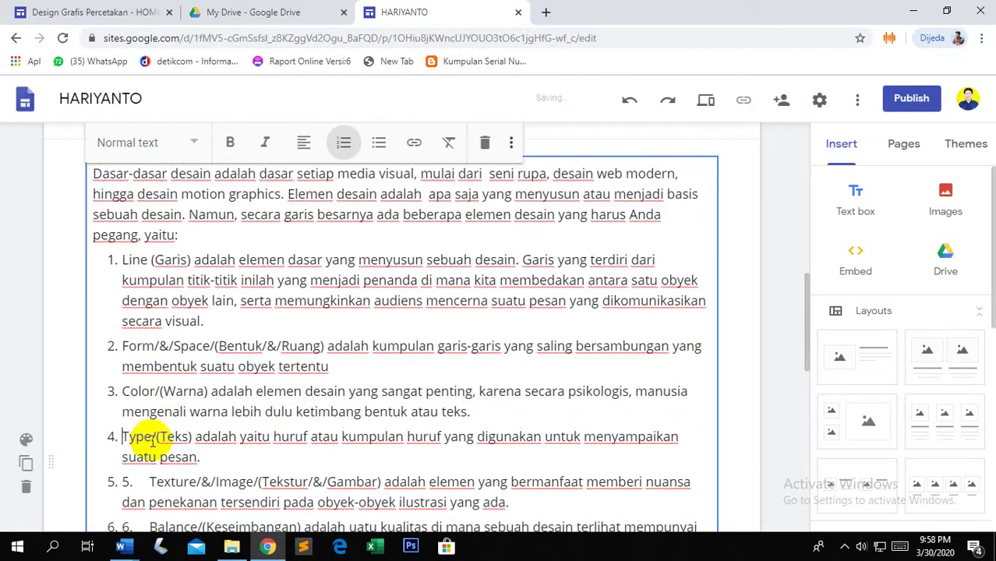
Delete the duplicate typed numbers before the "Texture/&/Image", "Balance" and "Contrast" list items.
scroll(146, 440, "down", 2)
left_click(150, 343)
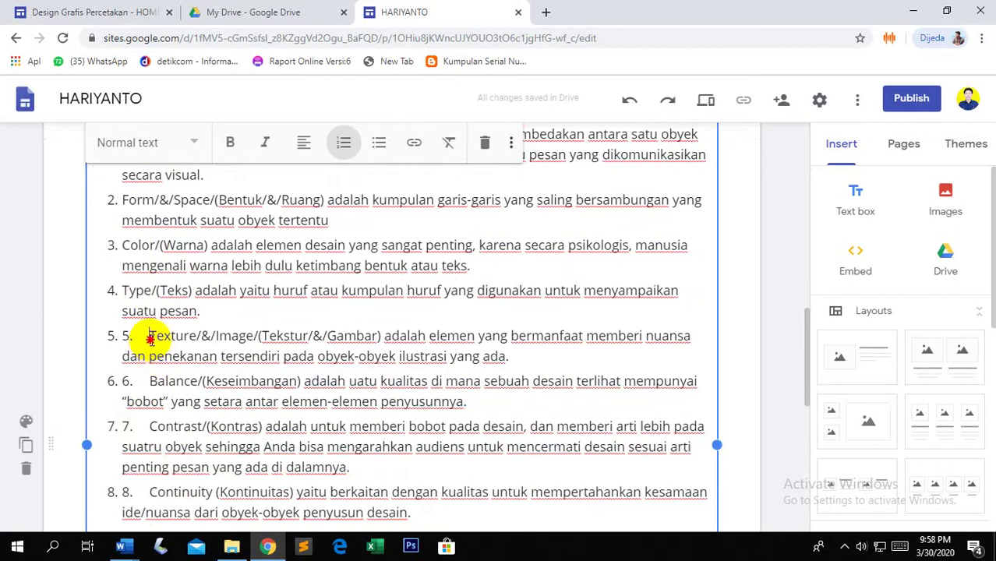
key("BackSpace")
key("BackSpace")
key("BackSpace")
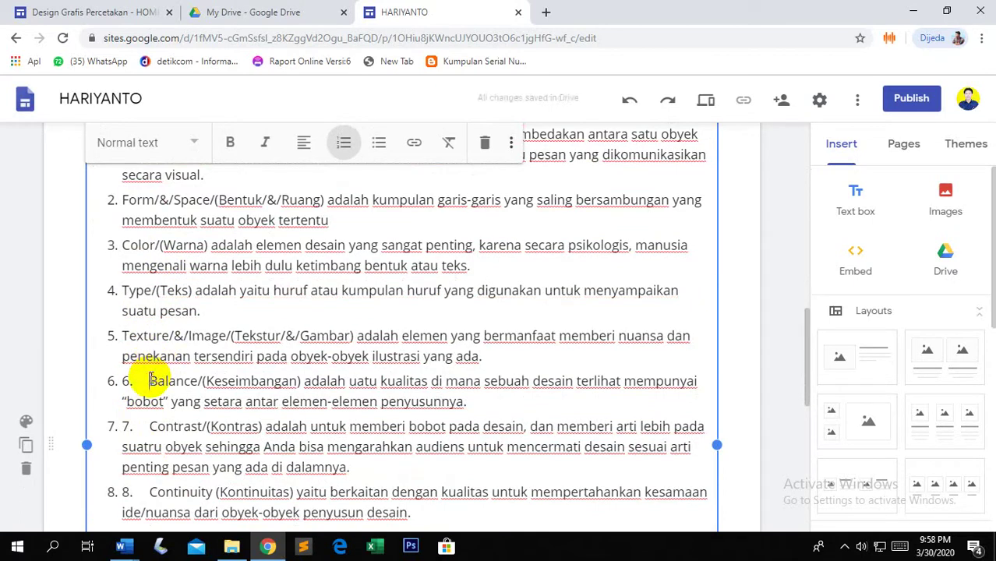
key("BackSpace")
key("BackSpace")
key("BackSpace")
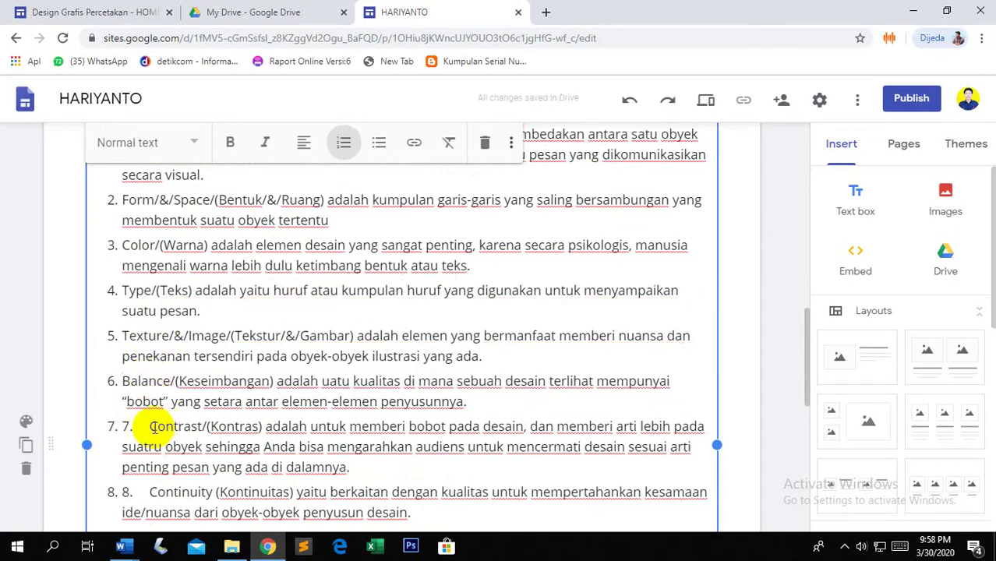
left_click(151, 427)
key("BackSpace")
key("BackSpace")
key("BackSpace")
Clear the duplicate typed numbers from the last three list items, "Continuity", "Repetition" and "Unity".
scroll(149, 429, "down", 2)
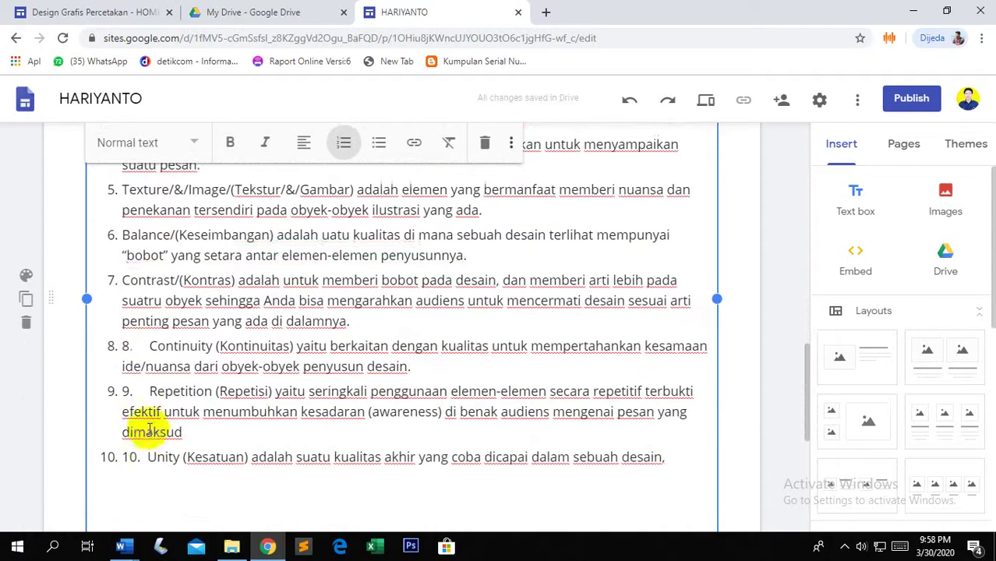
left_click(149, 347)
key("BackSpace")
key("BackSpace")
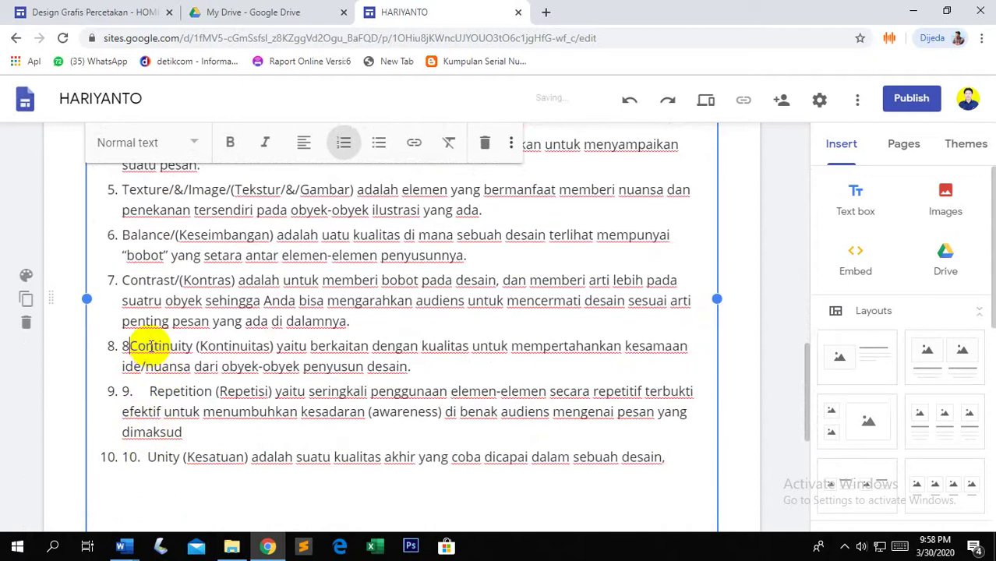
key("BackSpace")
left_click(150, 392)
key("BackSpace")
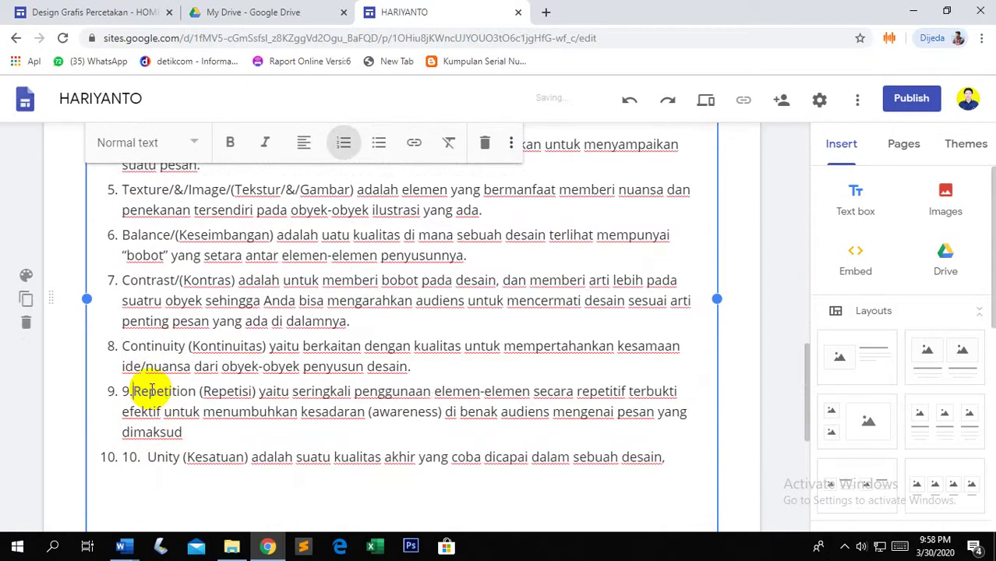
key("BackSpace")
key("BackSpace")
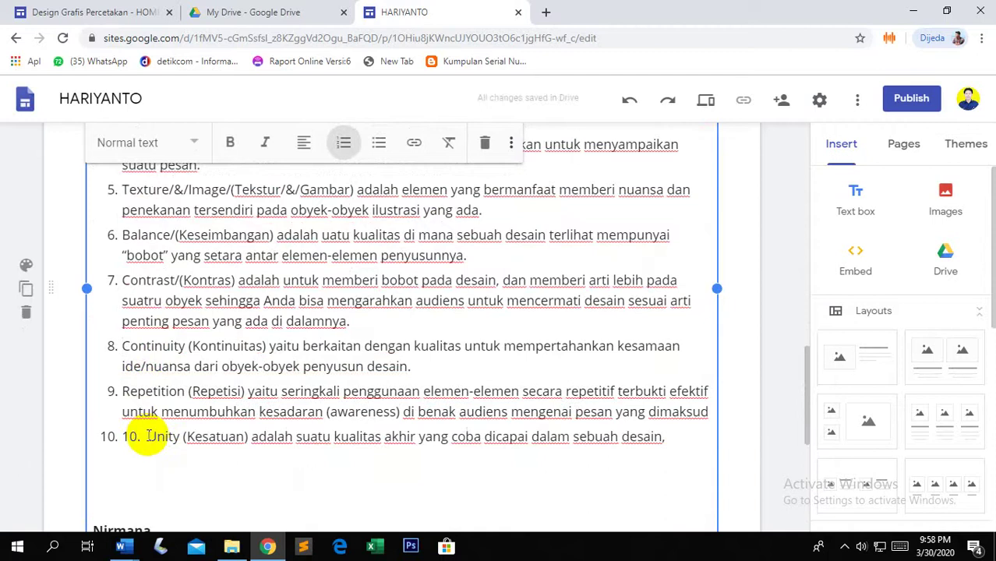
left_click(148, 436)
key("BackSpace")
key("BackSpace")
key("BackSpace")
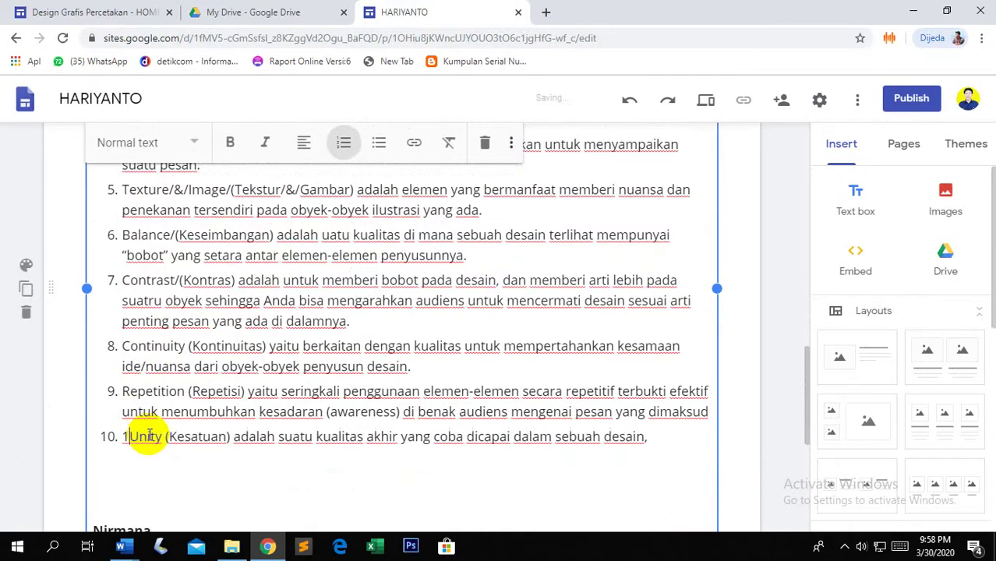
key("BackSpace")
Remove the blank lines between the end of the numbered list and the "Nirmana" heading.
scroll(145, 425, "up", 5)
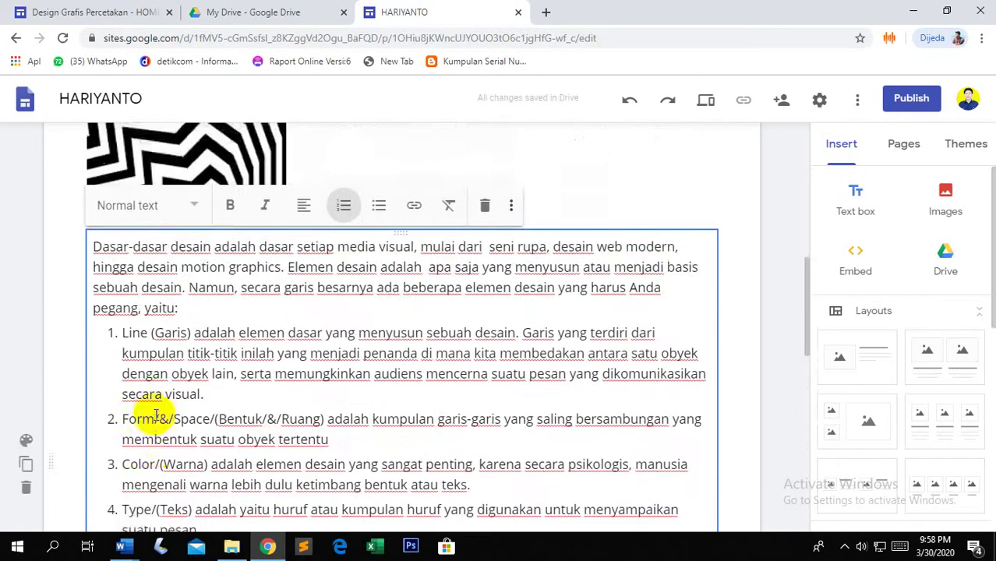
scroll(156, 413, "down", 7)
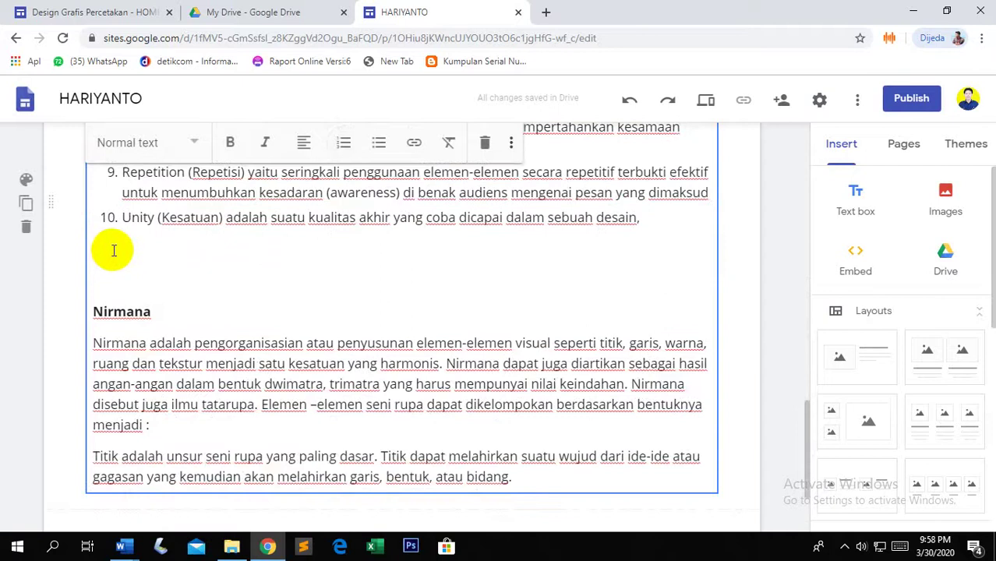
key("BackSpace")
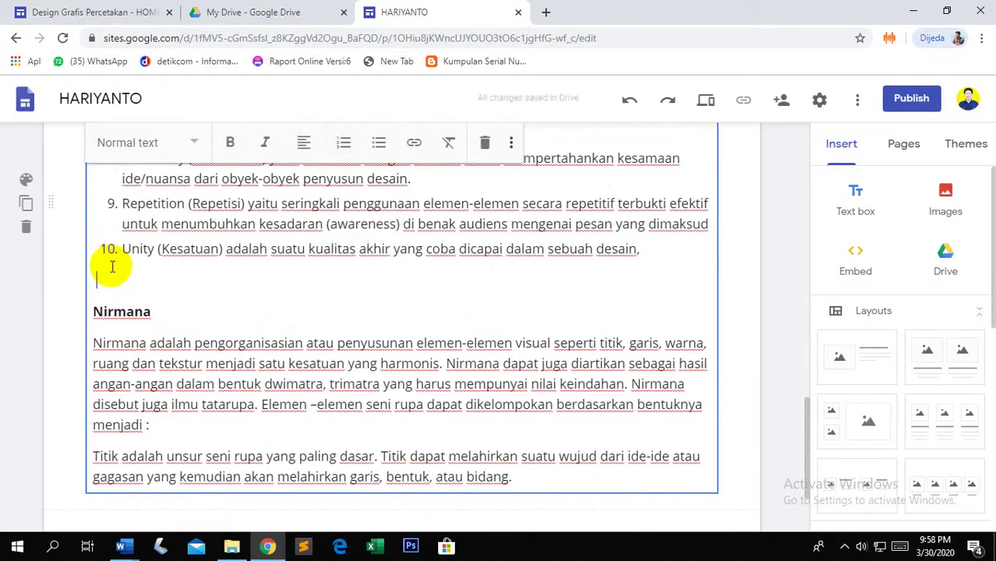
key("BackSpace")
Check the Word document for the picture after the "Titik" paragraph, and upload "G1.2" into a new section below the text box in Google Sites.
scroll(129, 287, "down", 3)
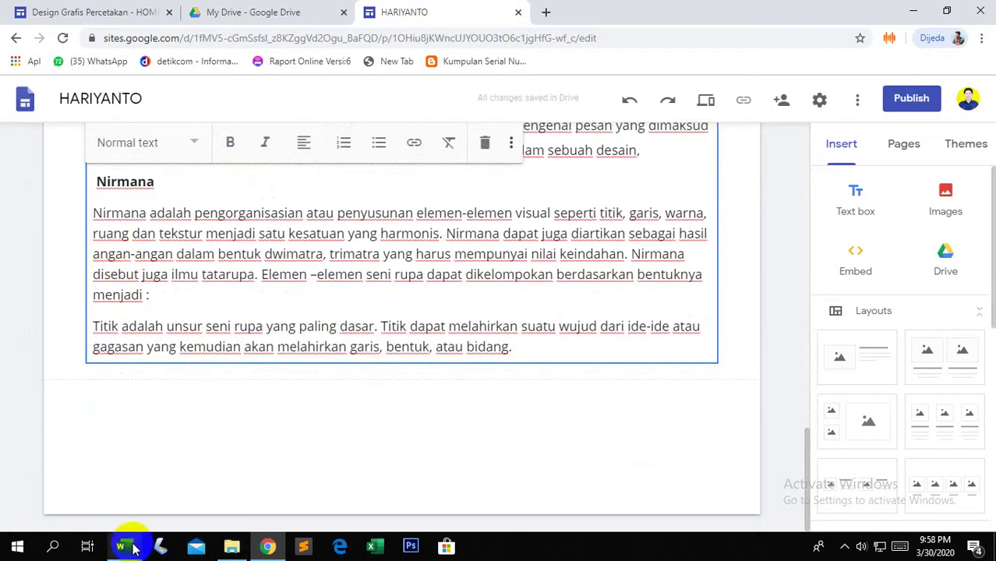
mouse_move(133, 548)
left_click(211, 500)
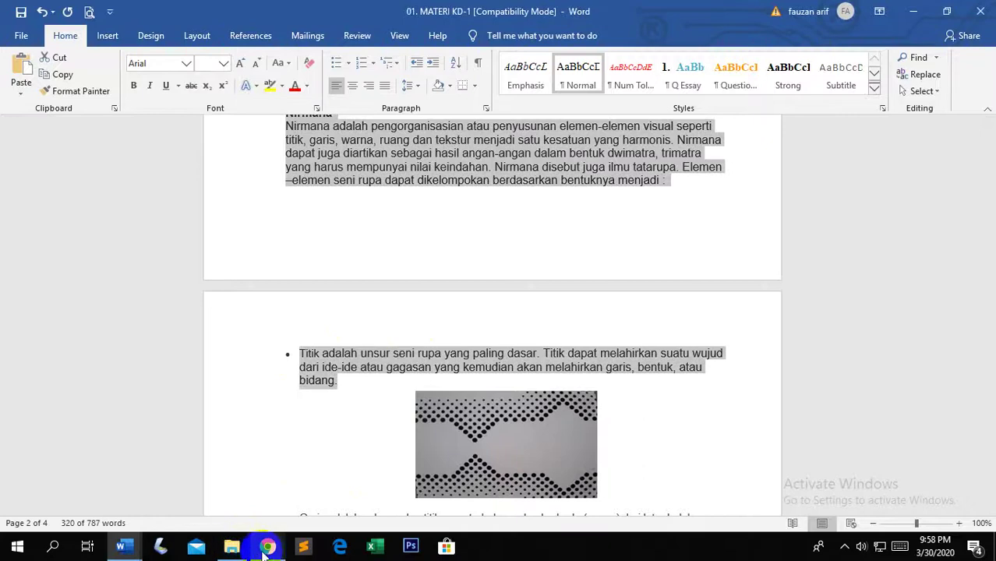
mouse_move(268, 548)
left_click(267, 507)
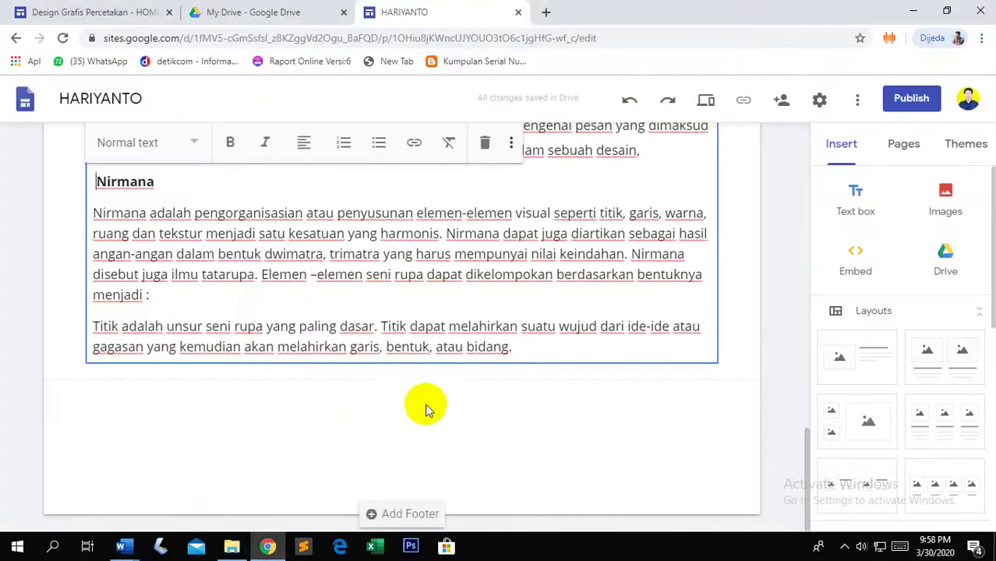
double_click(371, 418)
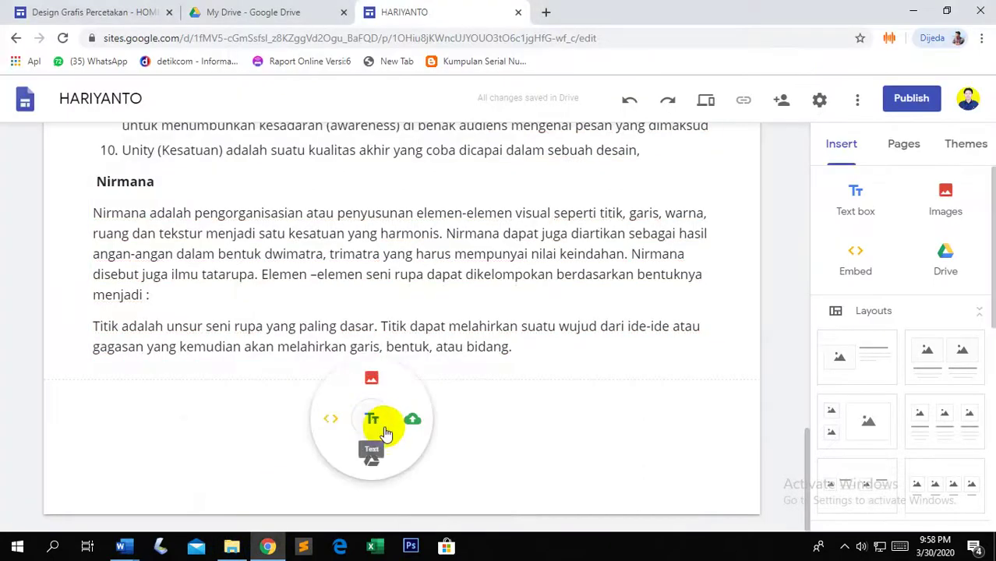
left_click(412, 423)
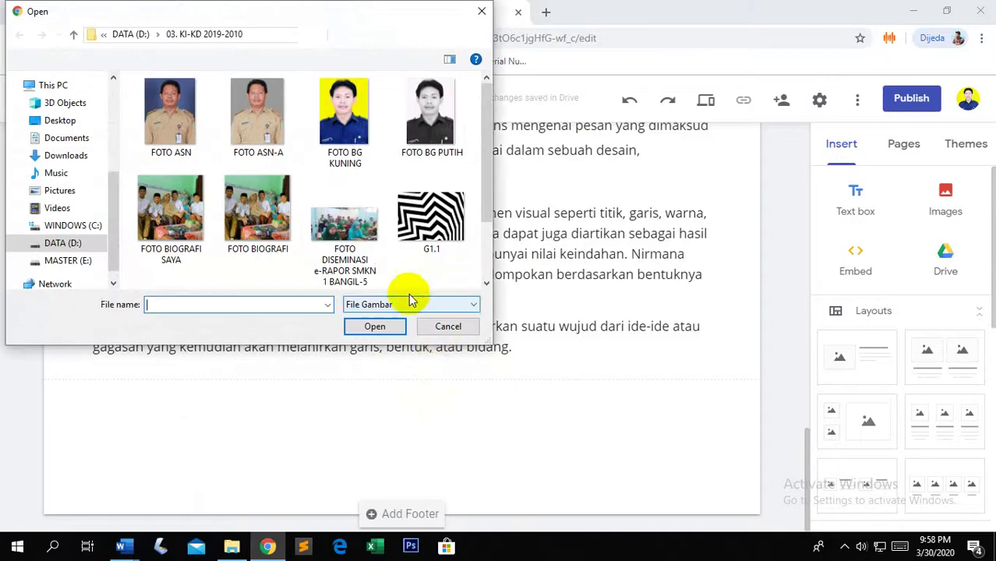
left_click_drag(485, 196, 500, 260)
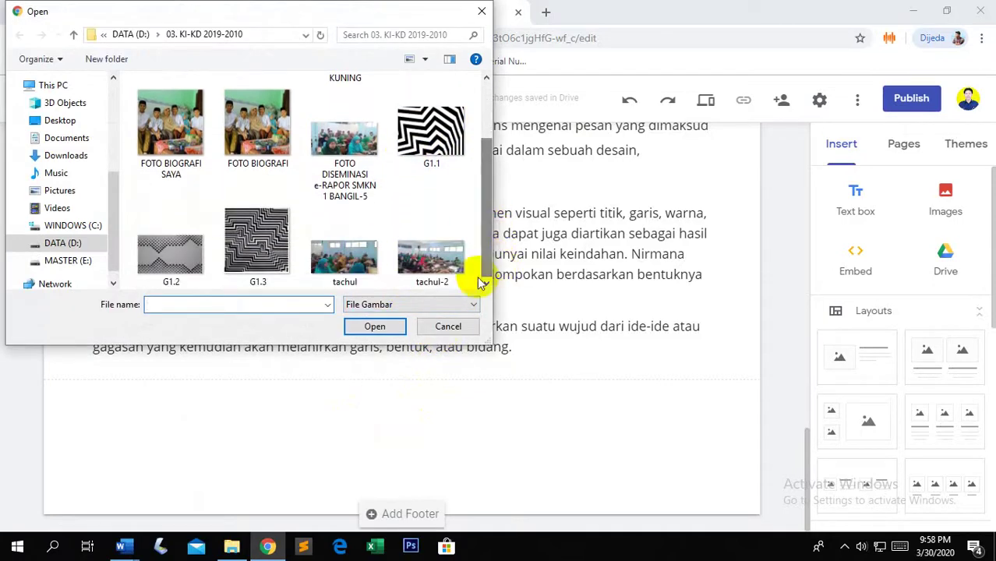
left_click(173, 274)
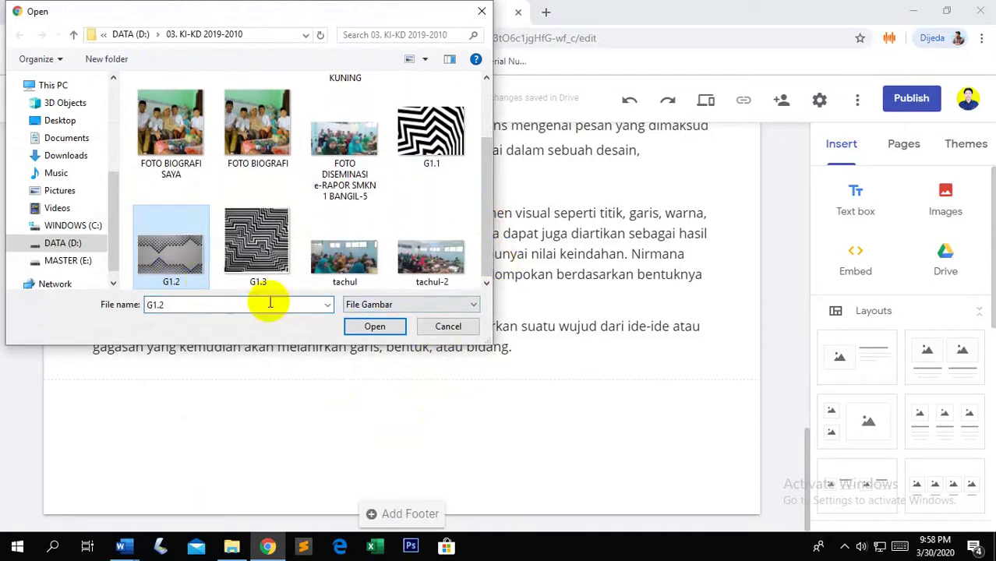
left_click(373, 326)
left_click(370, 329)
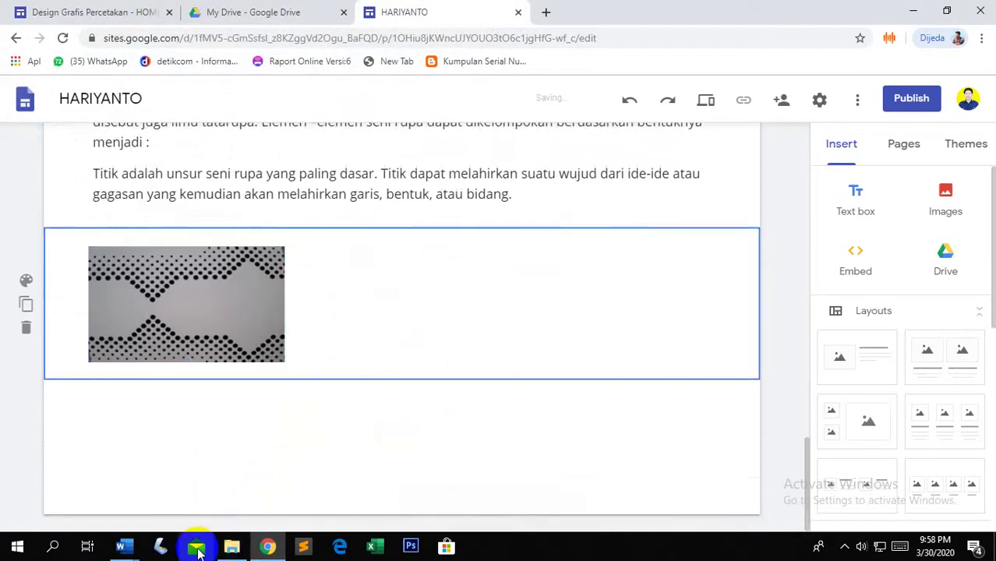
Switch to the Word document 01. MATERI KD-1 and copy the "Garis" paragraph below the dotted picture.
mouse_move(129, 553)
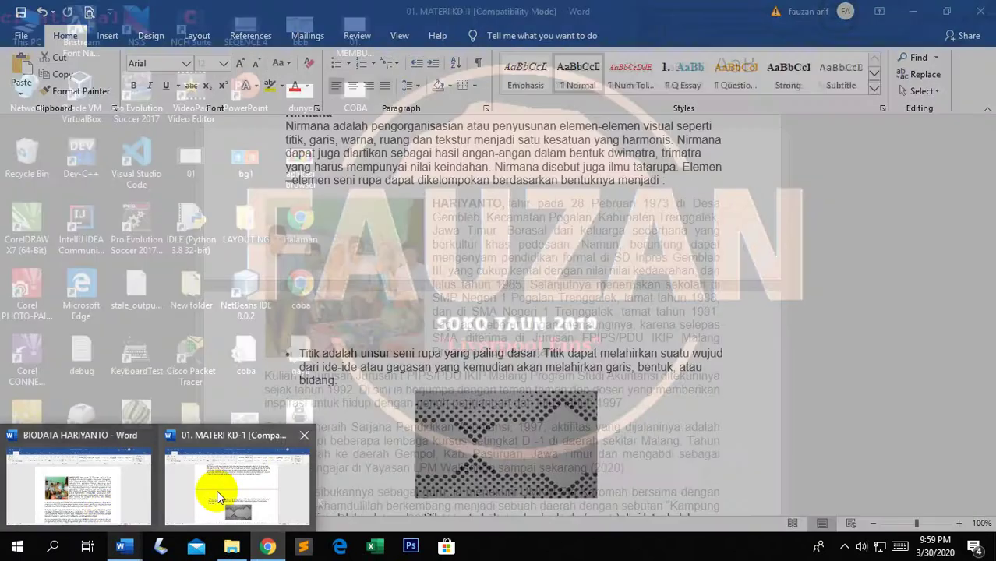
left_click(218, 491)
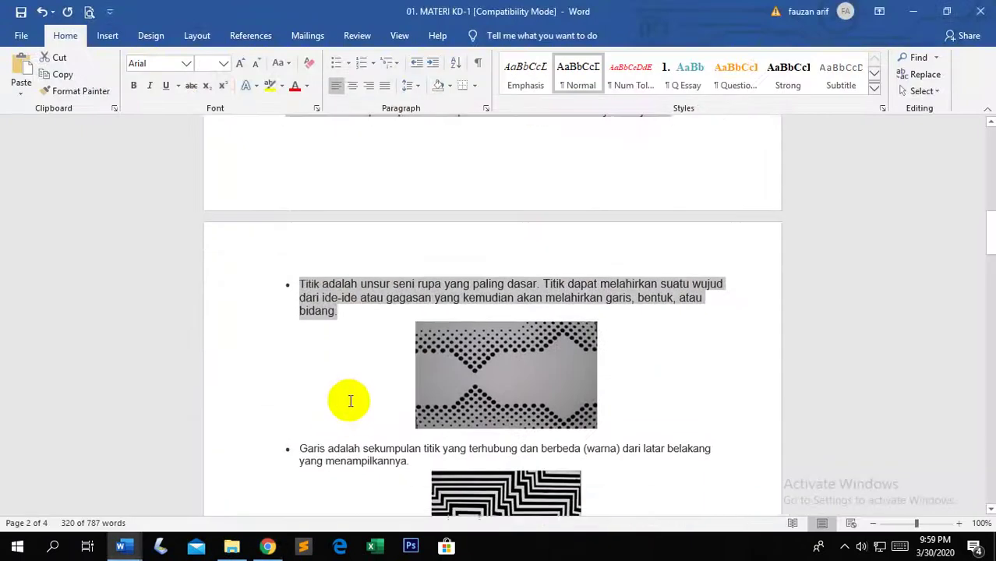
scroll(351, 398, "down", 2)
left_click(351, 366)
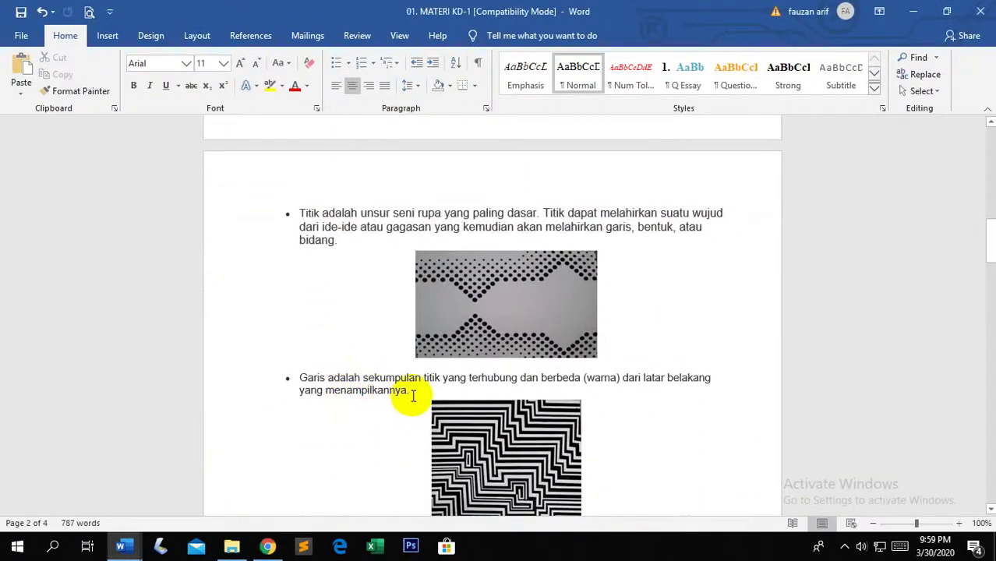
left_click_drag(414, 395, 289, 379)
key("ctrl+c")
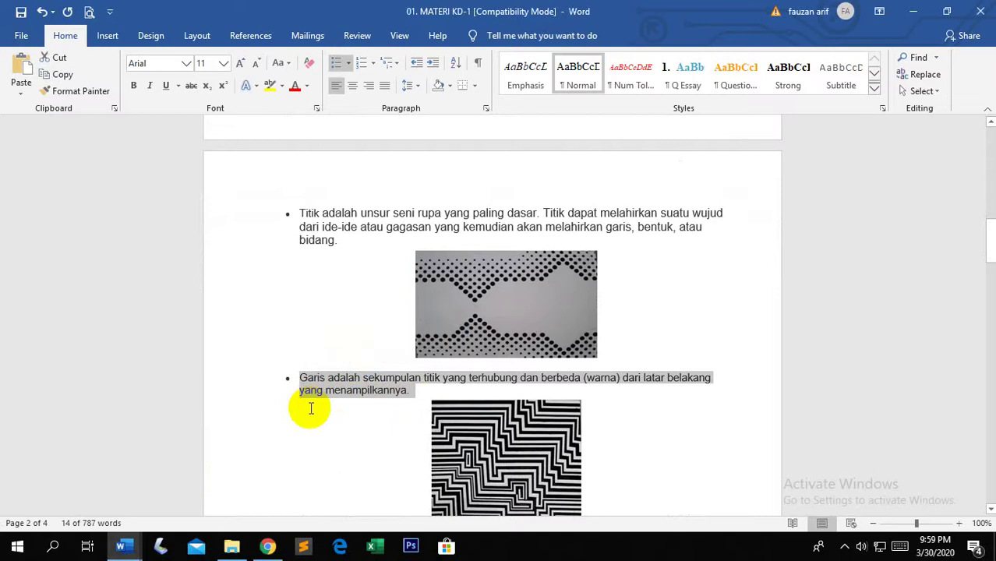
scroll(345, 351, "up", 3)
scroll(345, 349, "down", 5)
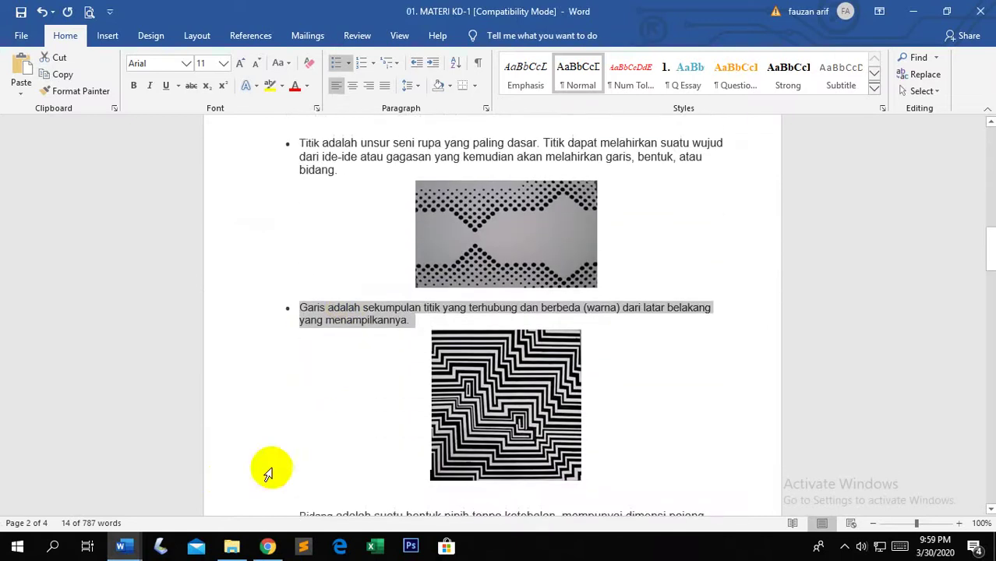
Switch to Google Sites and paste the copied "Garis" paragraph into a new text box beside the dotted picture.
left_click(262, 549)
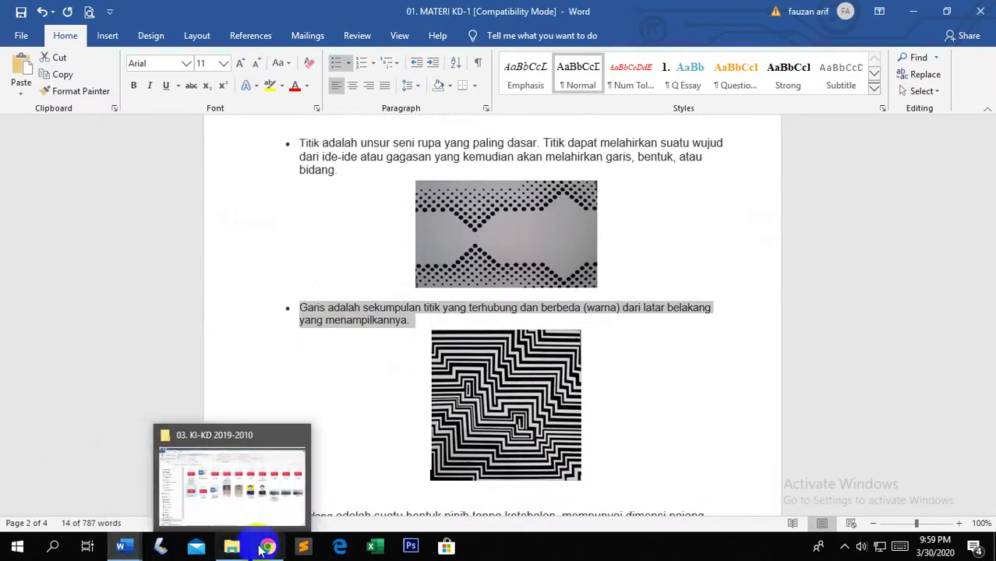
left_click(270, 516)
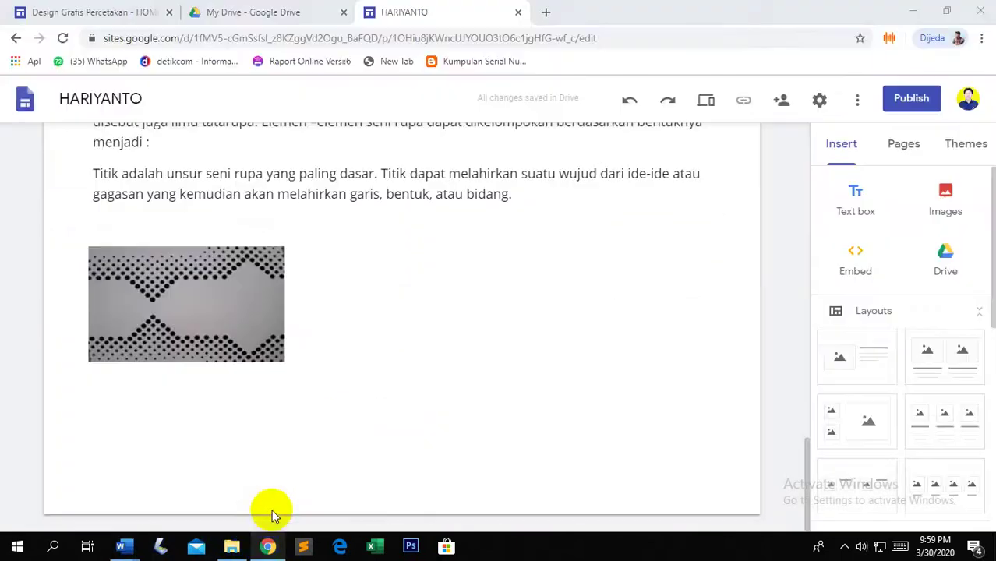
double_click(358, 281)
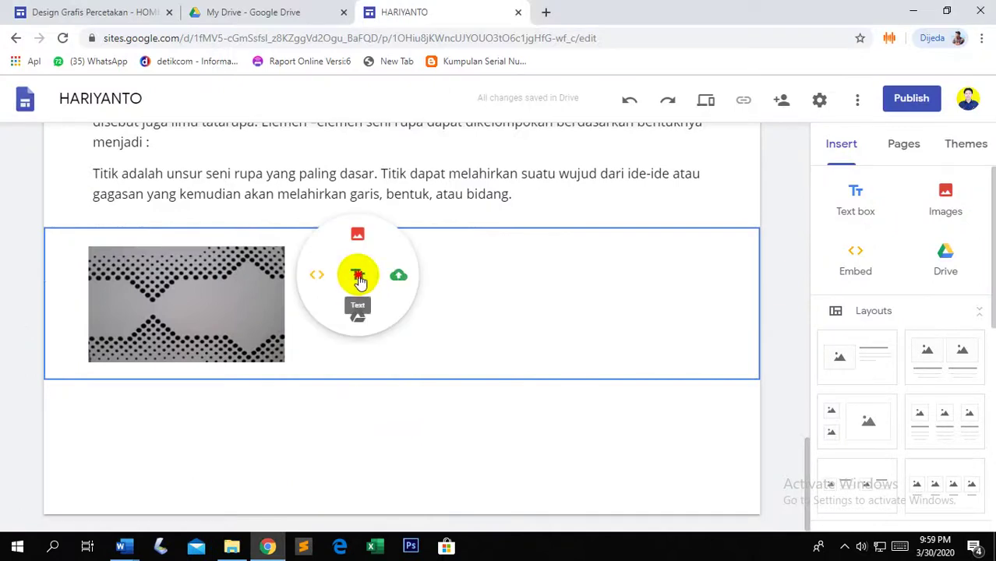
left_click(358, 277)
right_click(387, 265)
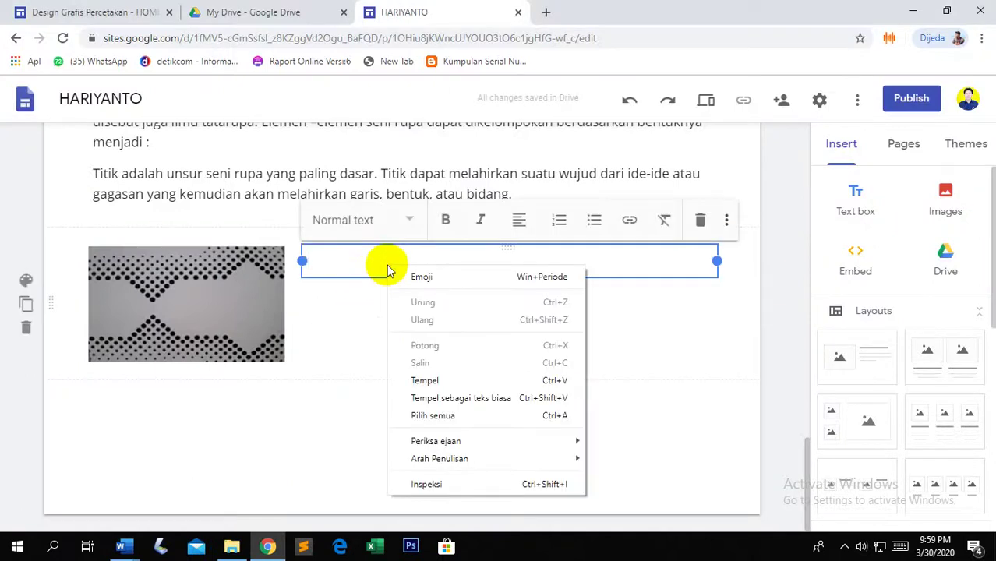
left_click(425, 381)
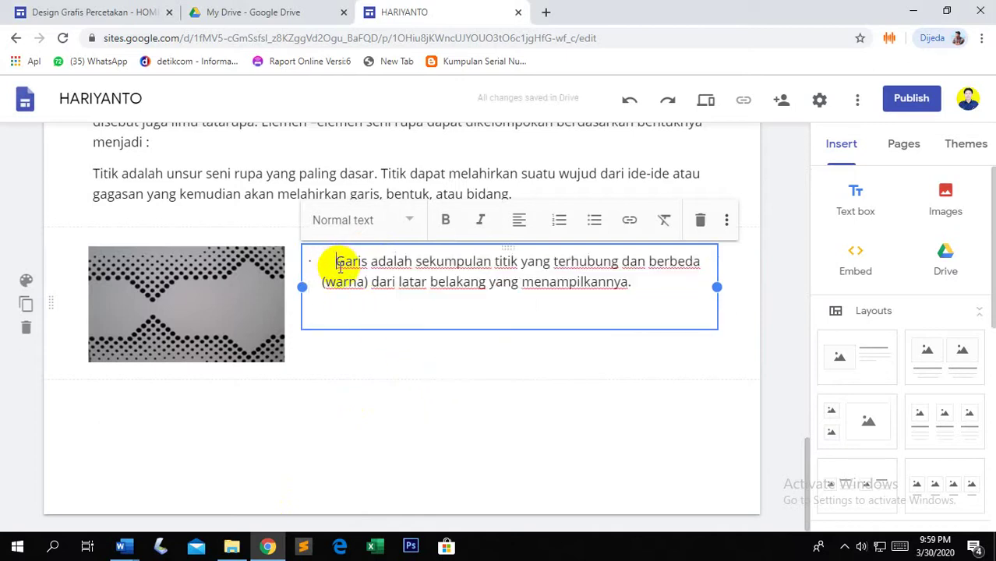
Remove the bullet character, leading spaces and indent in front of the "Garis" paragraph beside the dotted picture.
key("BackSpace")
key("BackSpace")
key("BackSpace")
key("BackSpace")
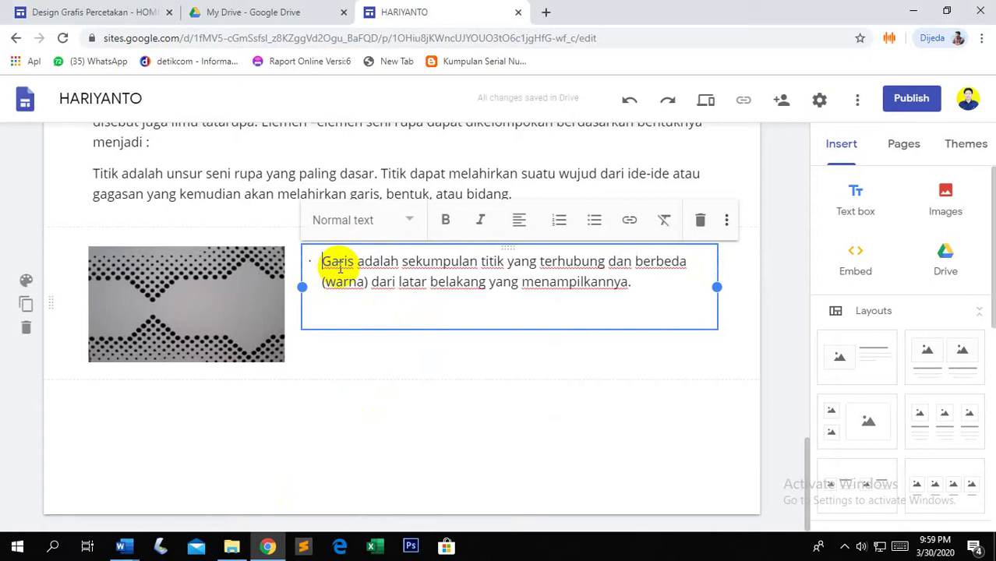
key("BackSpace")
key("BackSpace")
key("BackSpace")
key("BackSpace")
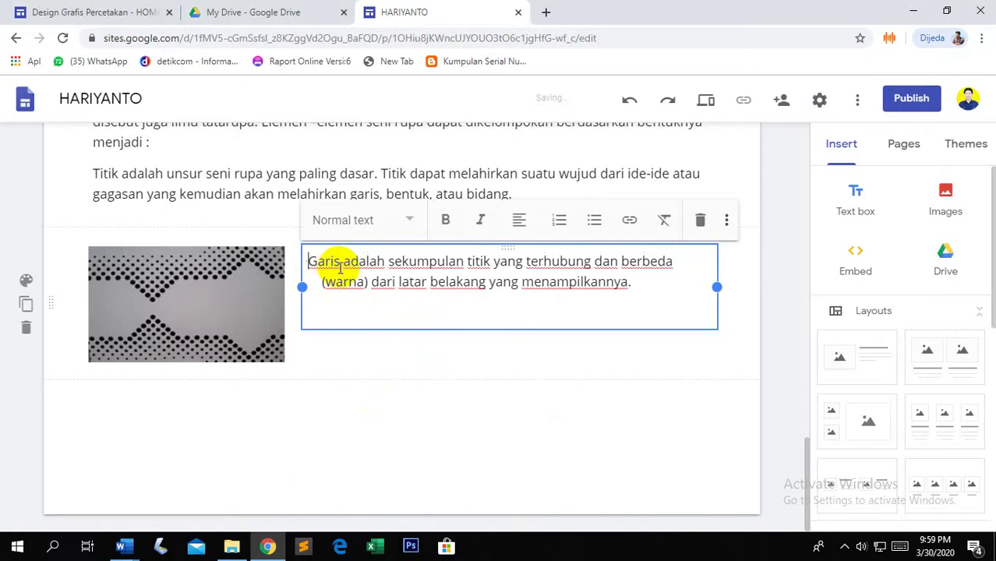
key("BackSpace")
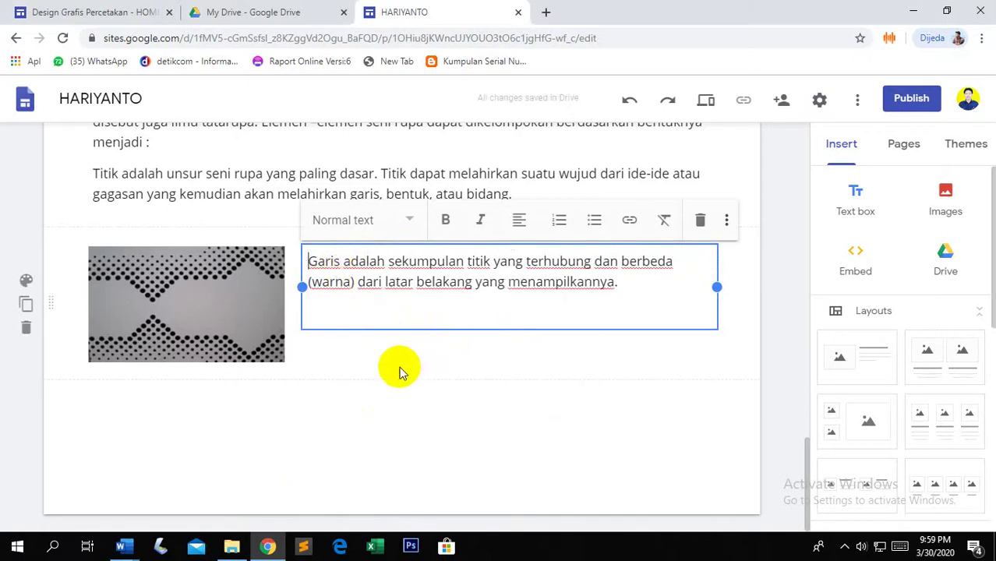
left_click(236, 403)
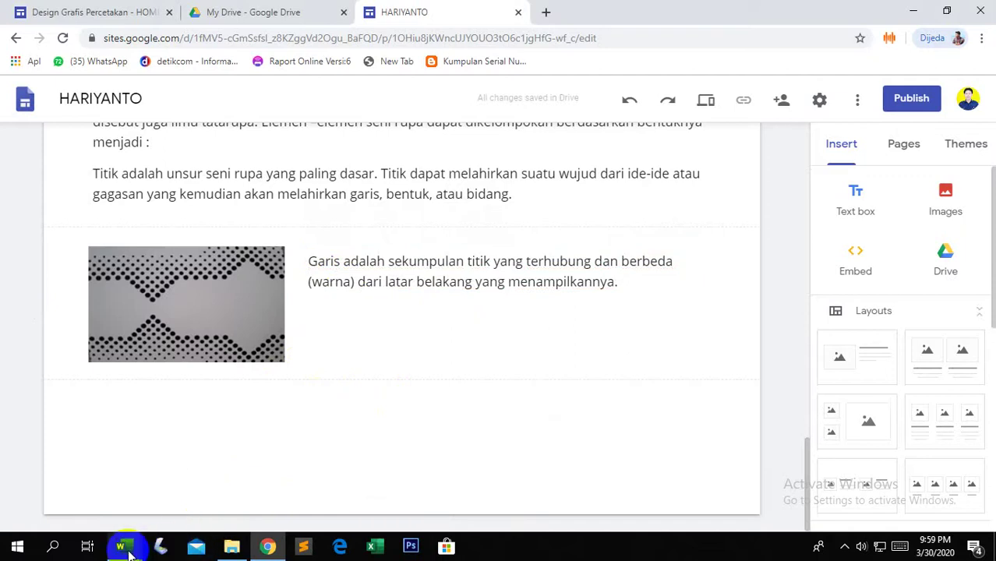
Check the Word document for the picture after the "Garis" paragraph, and upload "G1.3" into a new section below the dotted picture in Google Sites.
mouse_move(128, 552)
left_click(173, 488)
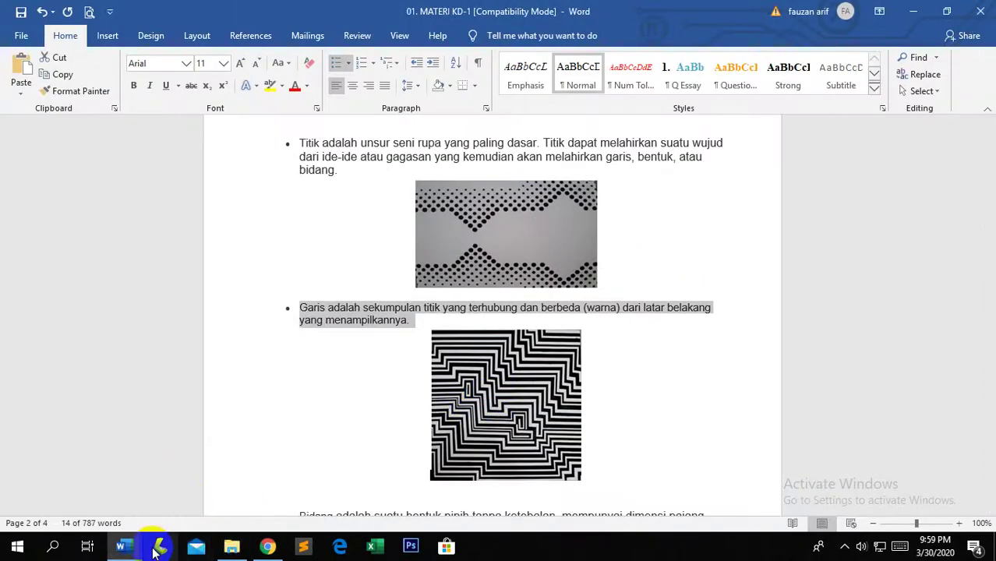
mouse_move(269, 549)
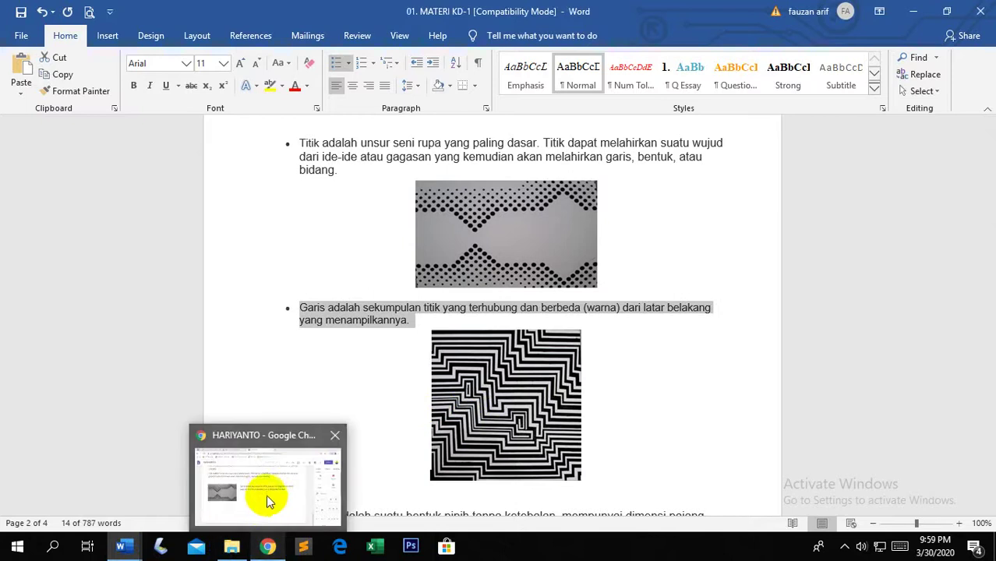
left_click(266, 495)
double_click(225, 424)
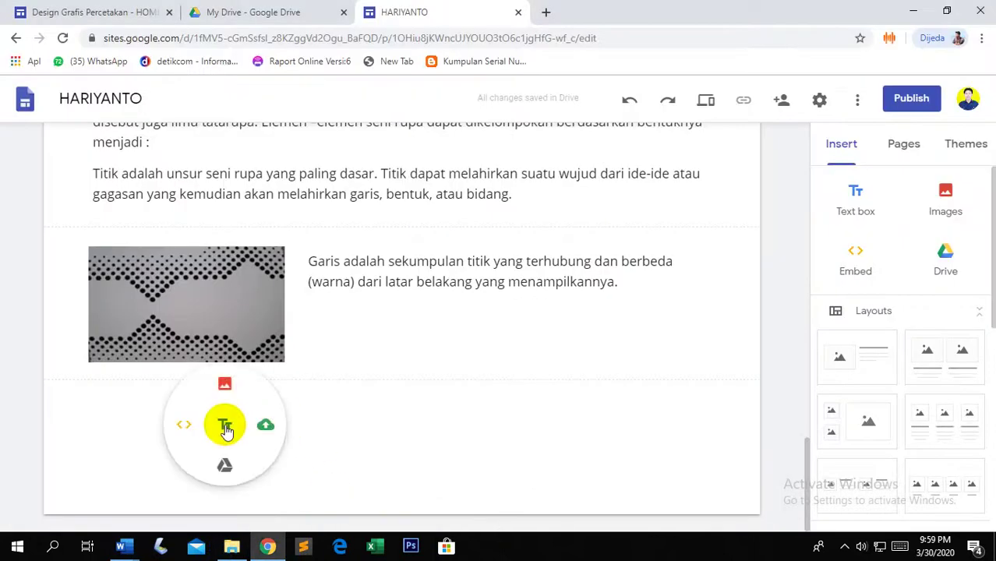
left_click(267, 419)
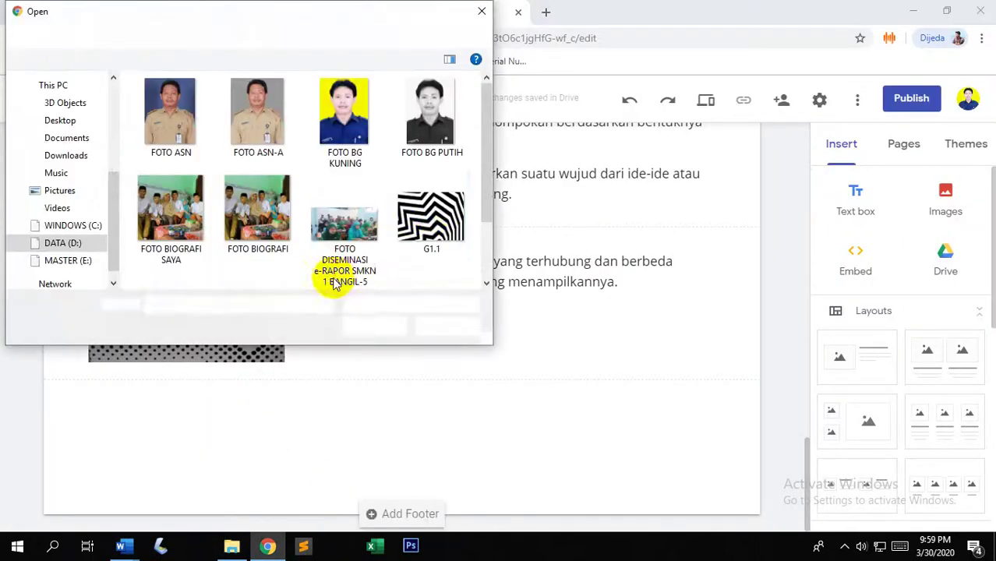
scroll(444, 234, "down", 1)
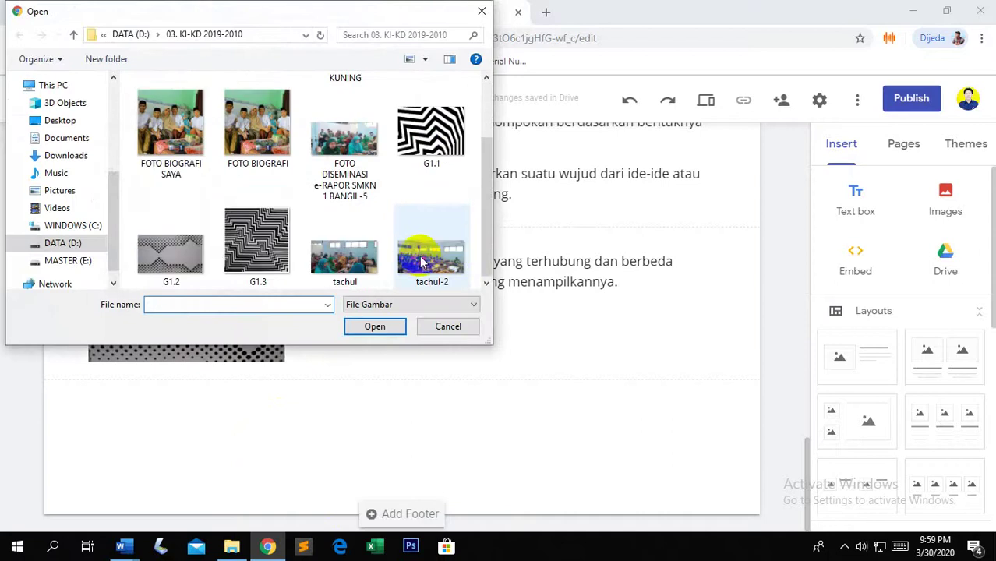
left_click(263, 260)
left_click(373, 326)
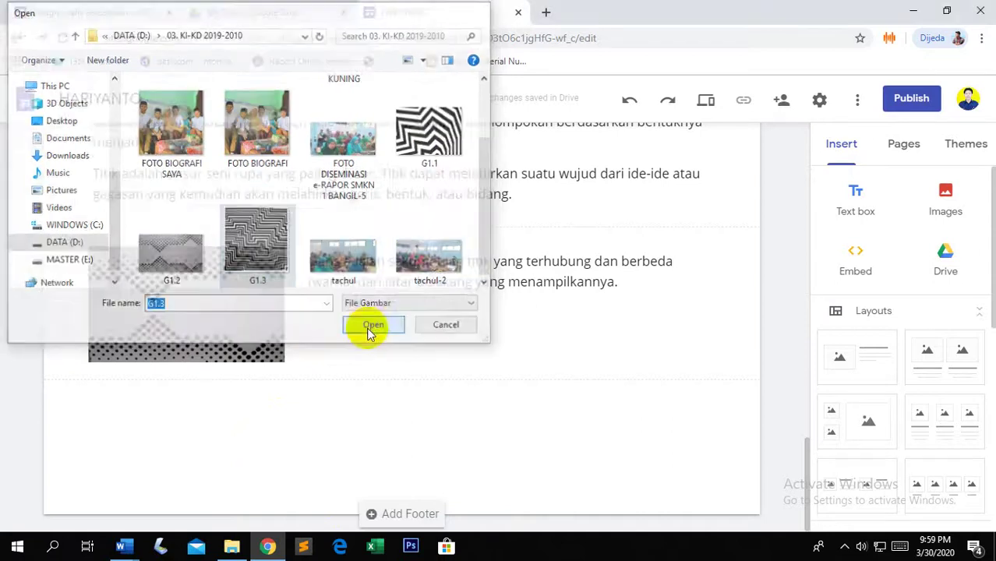
Switch to the Word document 01. MATERI KD-1 and copy the "Garis" paragraph above the maze-like line picture again.
left_click(375, 389)
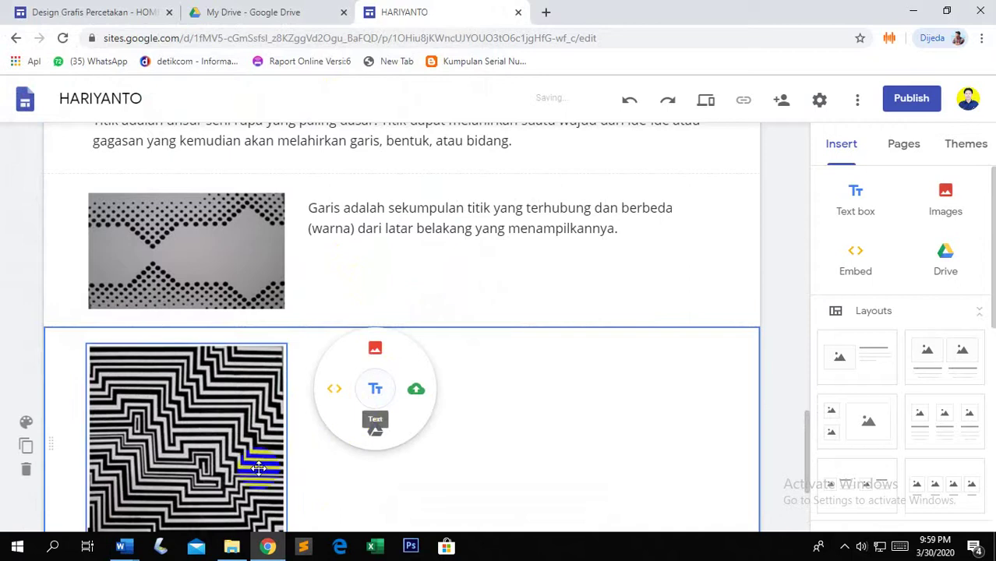
left_click(123, 548)
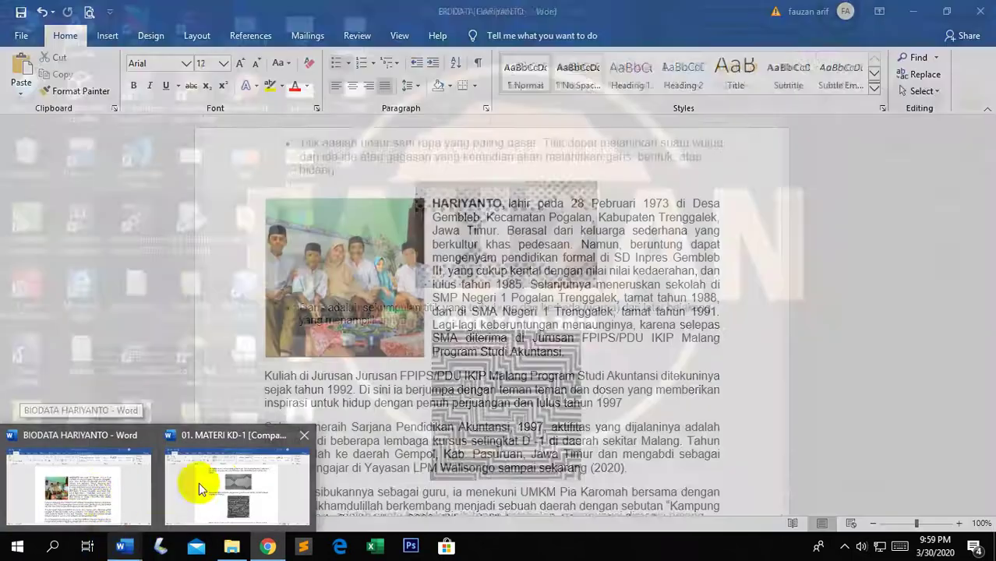
left_click(203, 483)
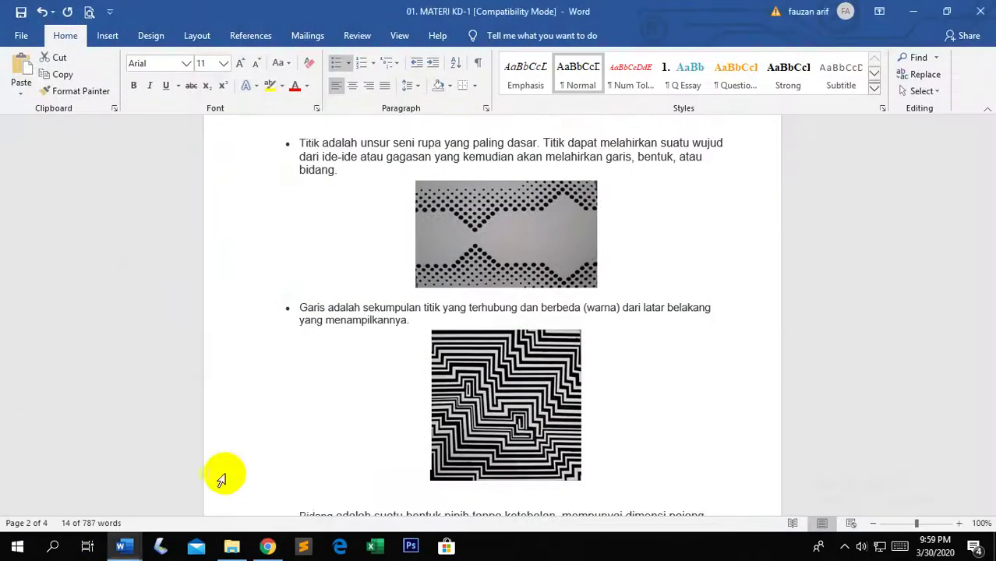
scroll(385, 361, "down", 1)
scroll(388, 359, "up", 2)
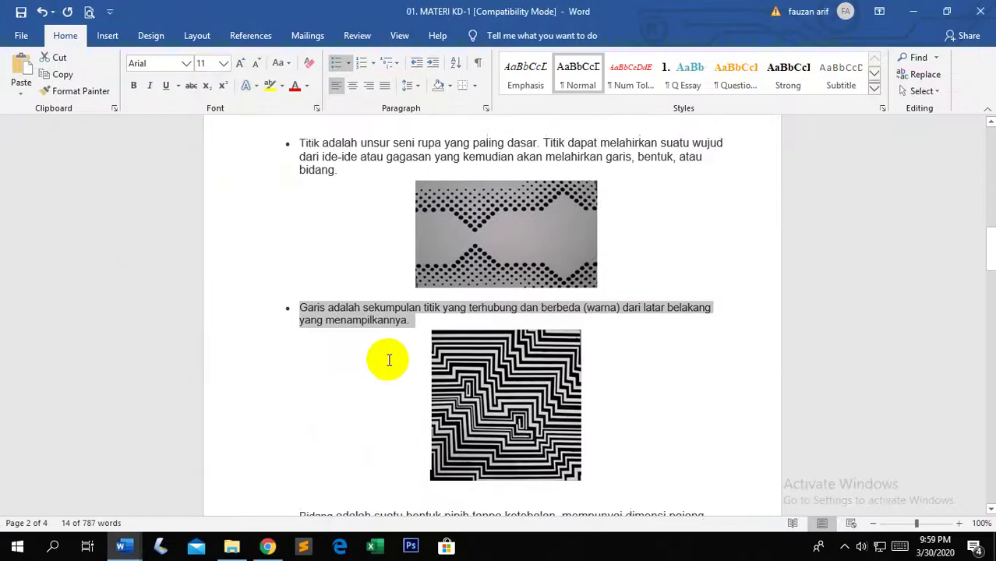
scroll(388, 357, "down", 2)
scroll(389, 361, "up", 3)
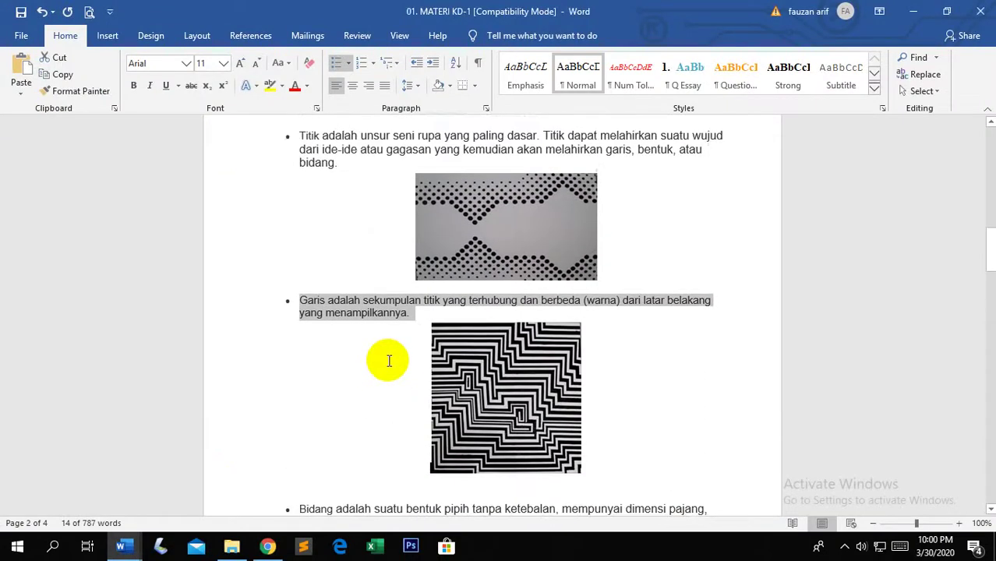
scroll(366, 363, "down", 3)
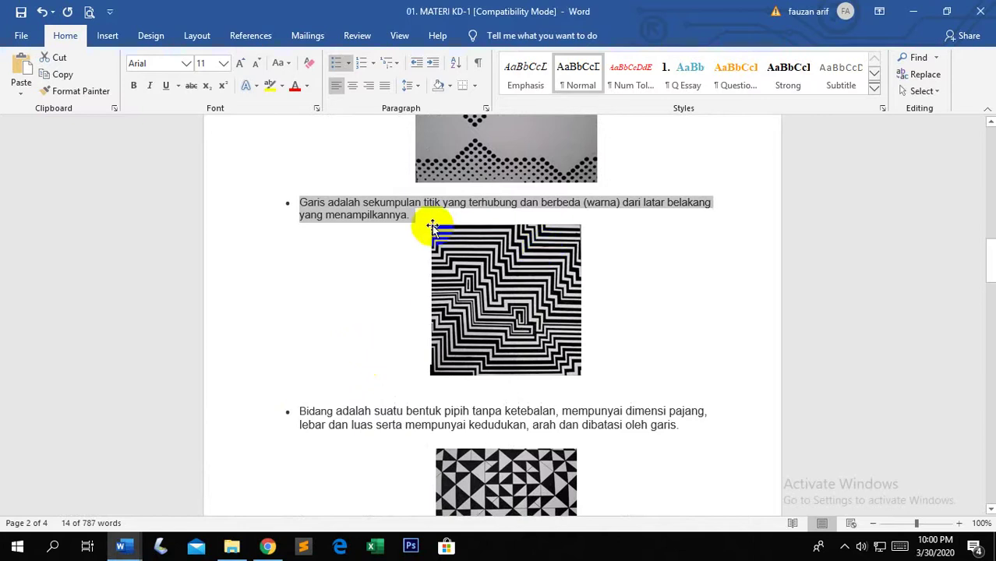
scroll(432, 225, "up", 2)
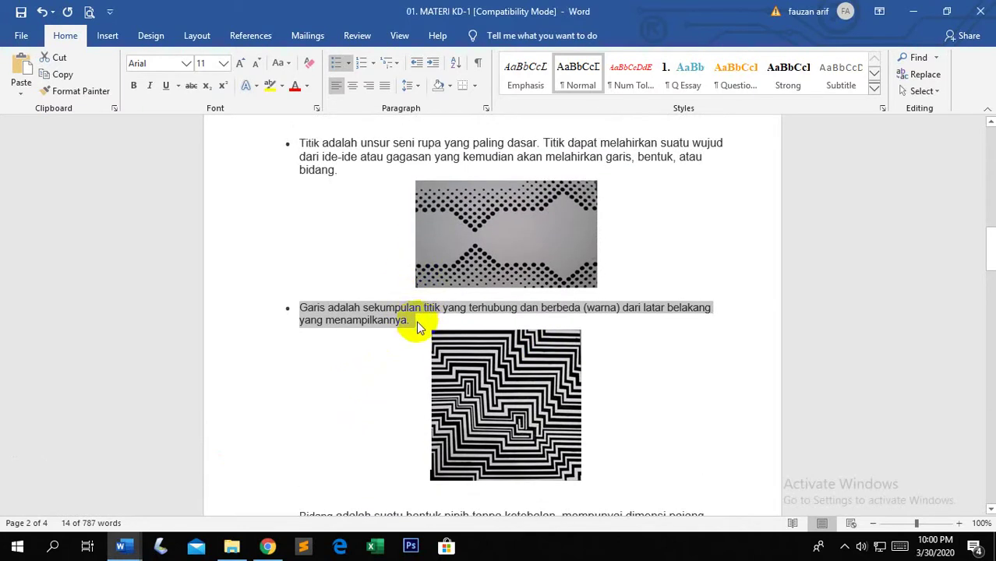
left_click(417, 322)
left_click_drag(410, 321, 304, 314)
key("ctrl+c")
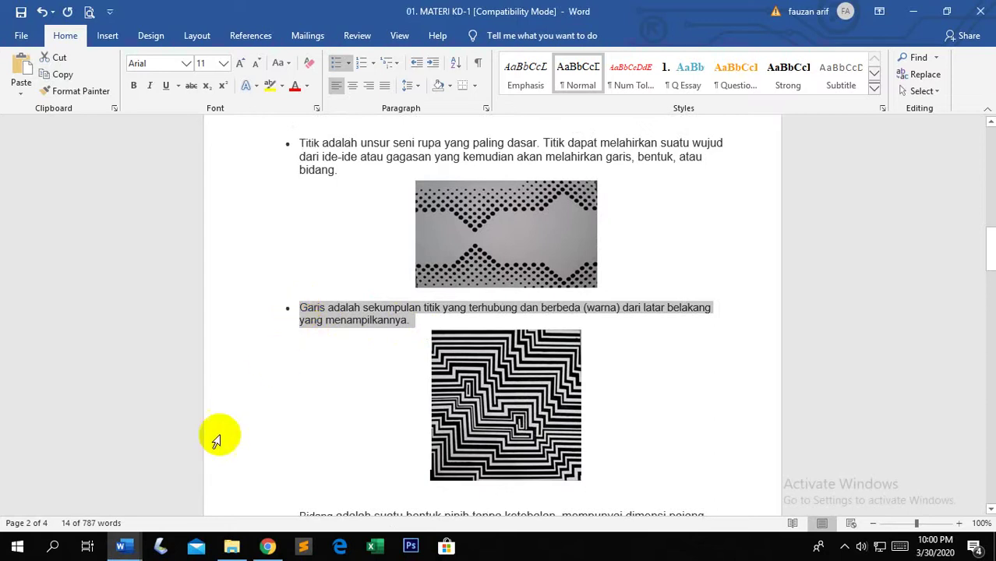
Return to Google Sites and paste the "Garis" paragraph into a new text box beside the maze-like line picture.
mouse_move(267, 548)
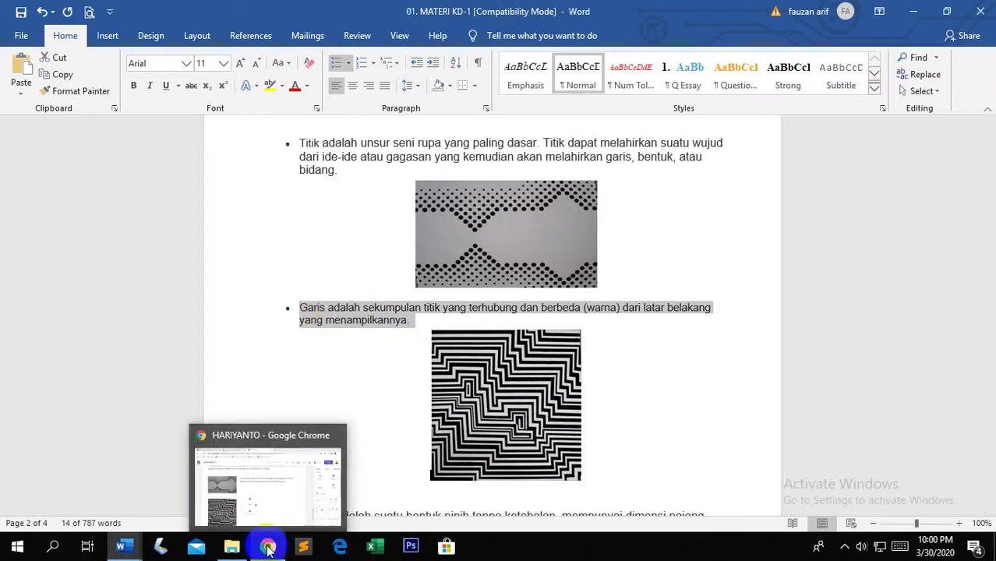
left_click(292, 480)
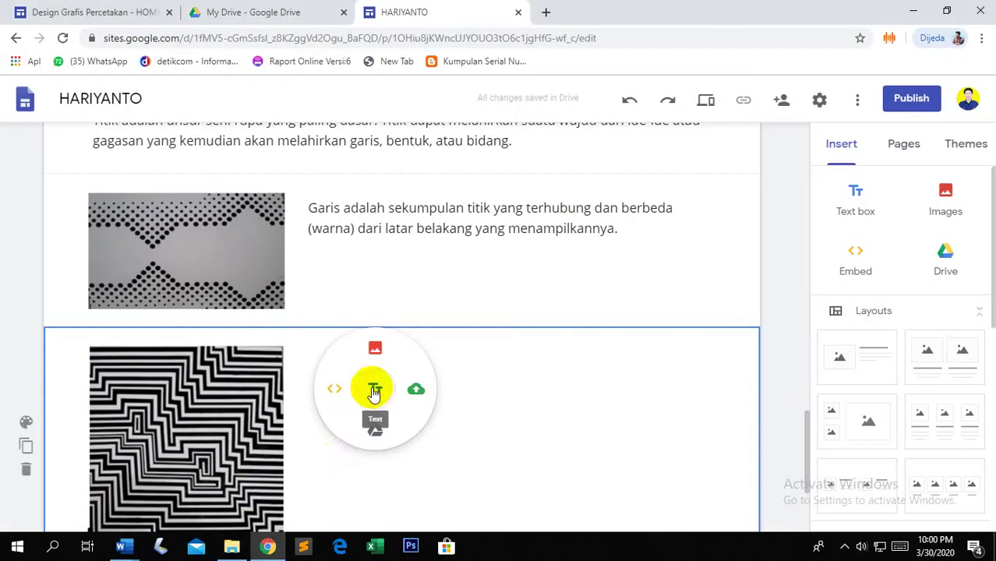
left_click(374, 392)
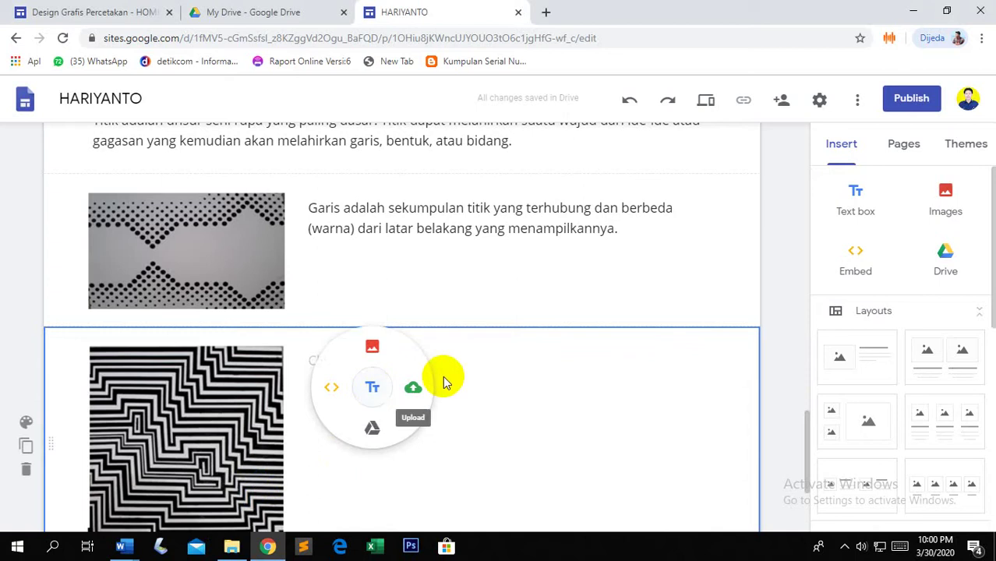
left_click(373, 388)
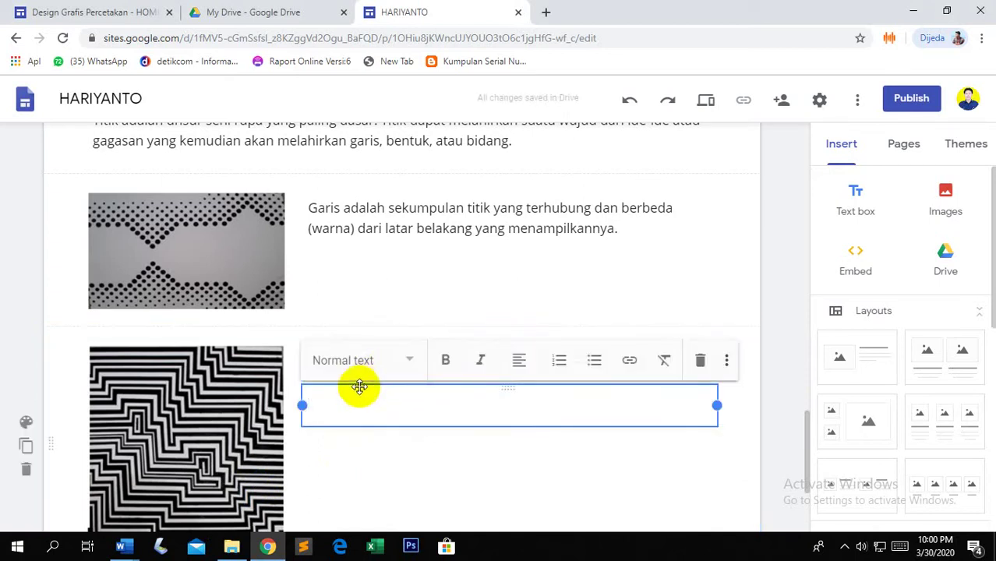
key("ctrl+v")
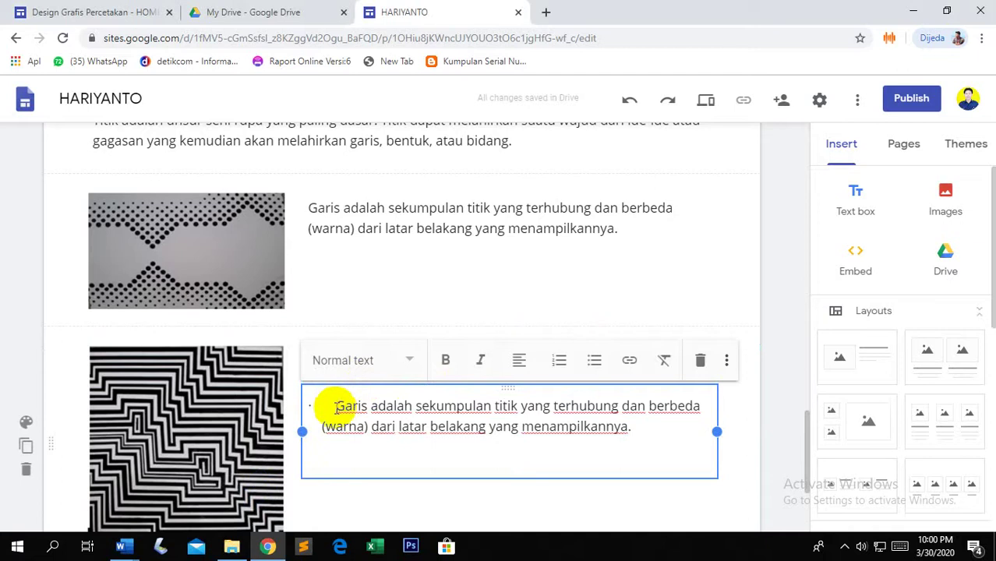
Delete the bullet character and leading spaces in front of the "Garis" paragraph beside the maze-like line picture.
left_click(336, 407)
key("BackSpace")
key("BackSpace")
key("BackSpace")
key("BackSpace")
key("BackSpace")
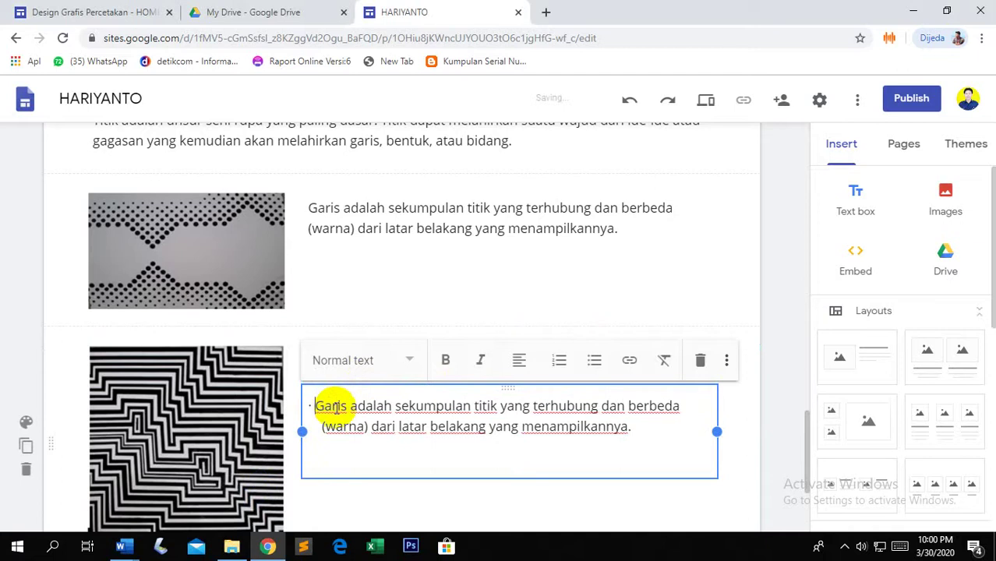
key("BackSpace")
Cut the "Titik" paragraph from the end of the text box under the "Nirmana" heading.
scroll(357, 284, "up", 2)
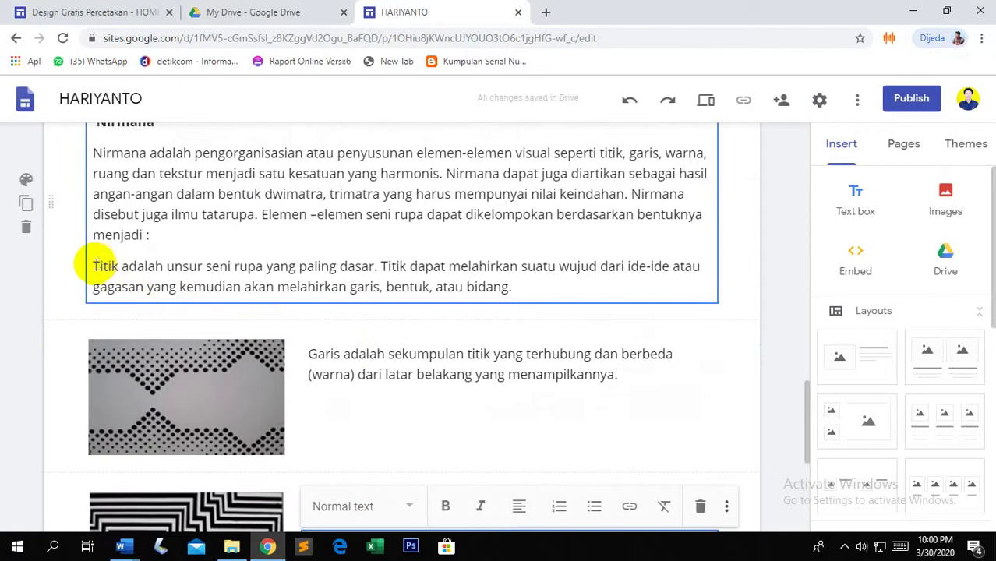
scroll(96, 265, "down", 5)
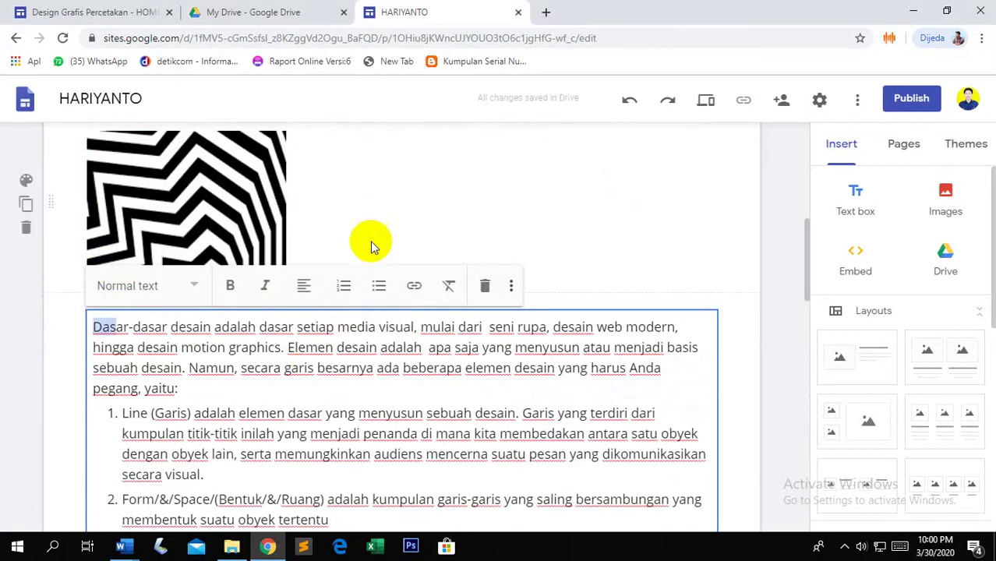
scroll(322, 329, "down", 4)
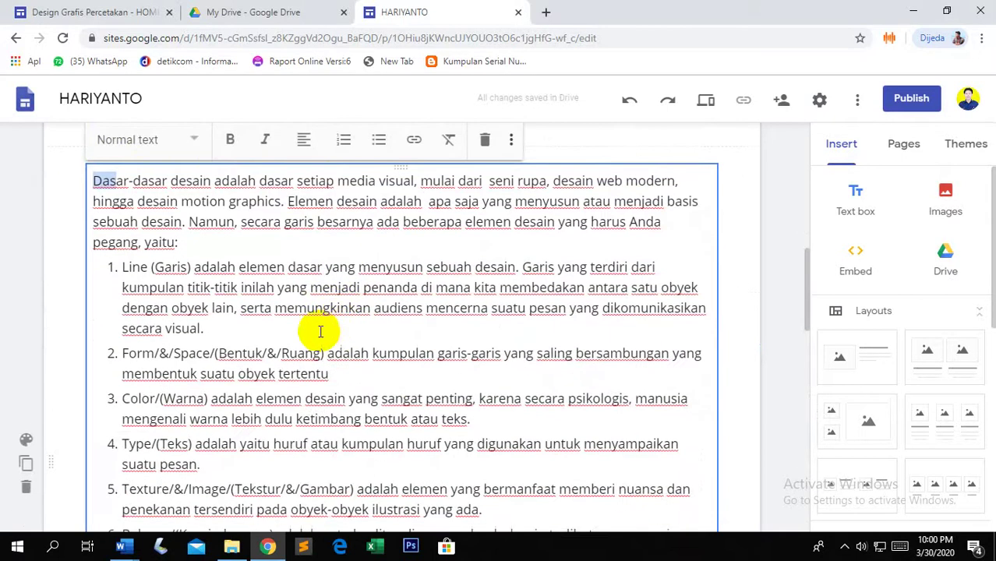
scroll(320, 329, "down", 5)
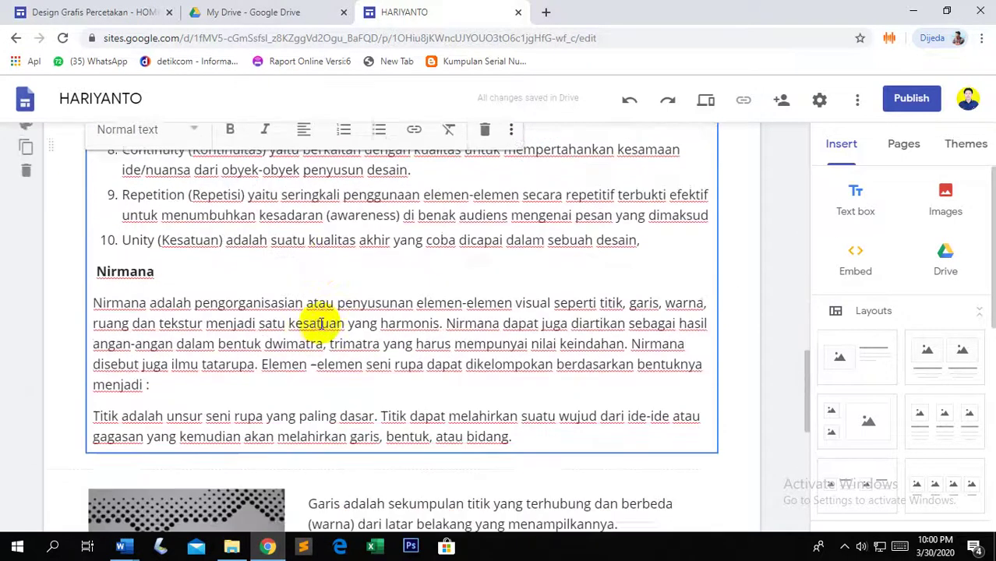
left_click_drag(525, 350, 108, 328)
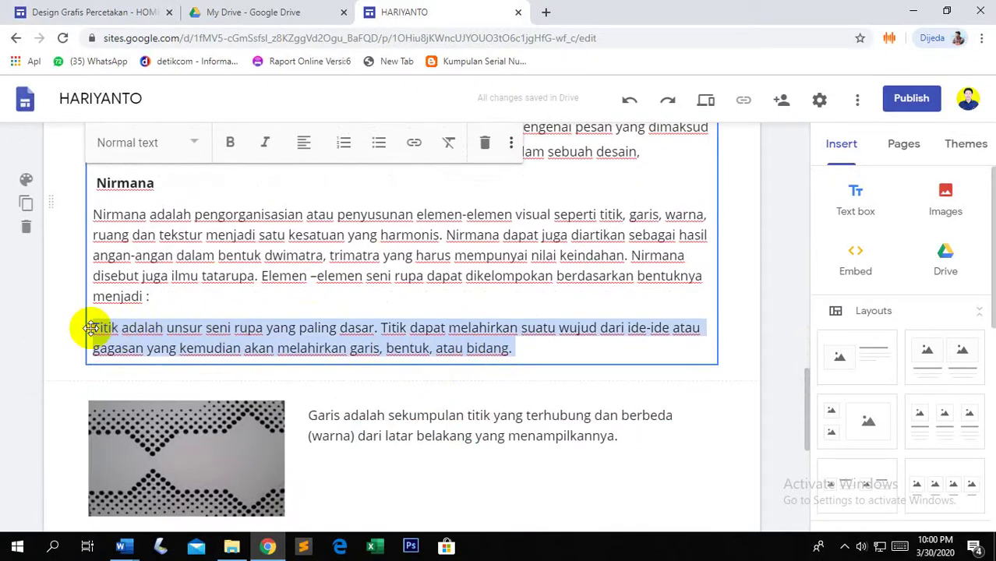
key("ctrl+x")
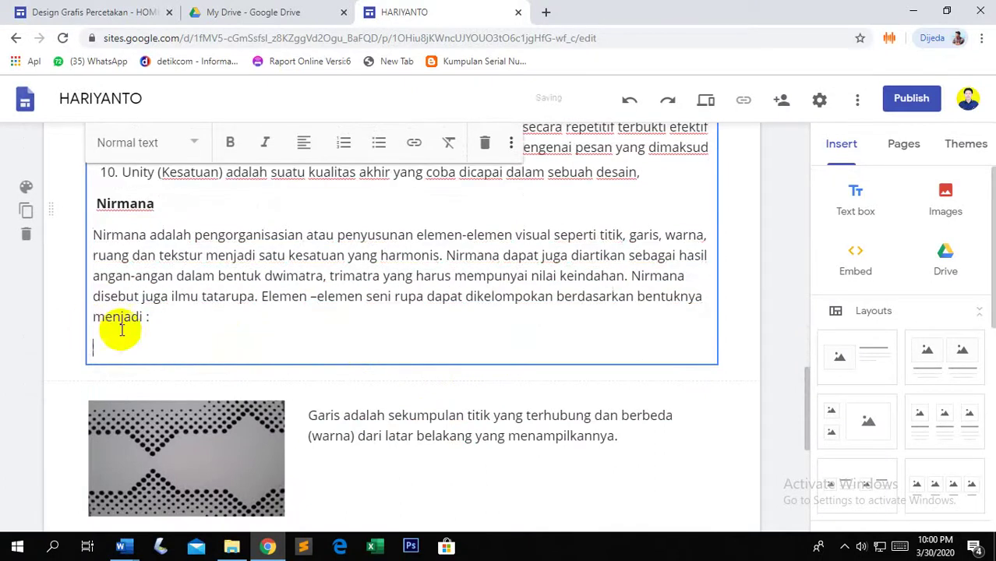
Replace the "Garis" paragraph beside the dotted pattern picture with the cut "Titik" paragraph.
left_click(308, 416)
left_click_drag(311, 416, 625, 443)
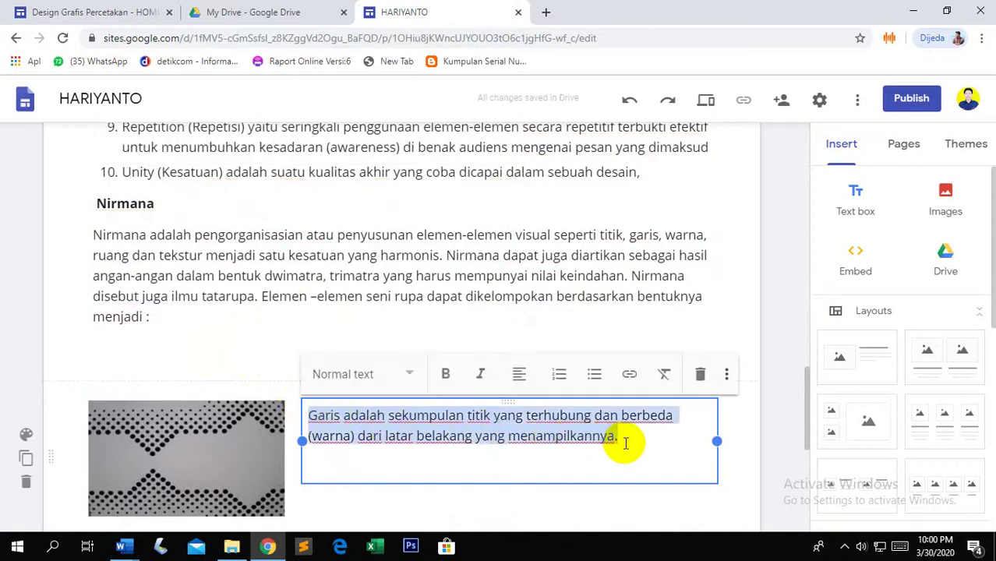
key("ctrl+v")
Delete the empty line after "menjadi :" at the end of the text box under the "Nirmana" heading.
left_click(224, 339)
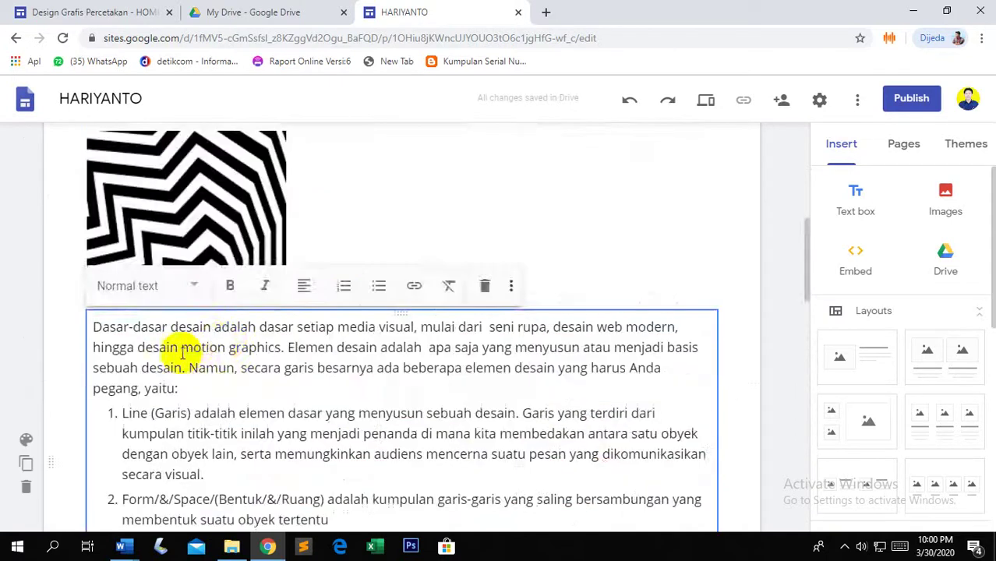
scroll(207, 357, "down", 15)
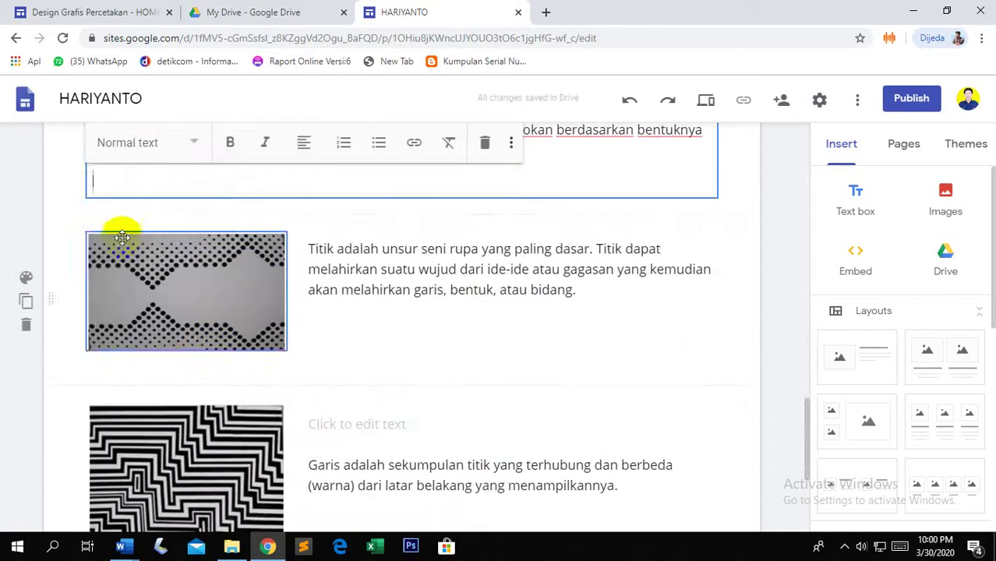
scroll(112, 196, "up", 2)
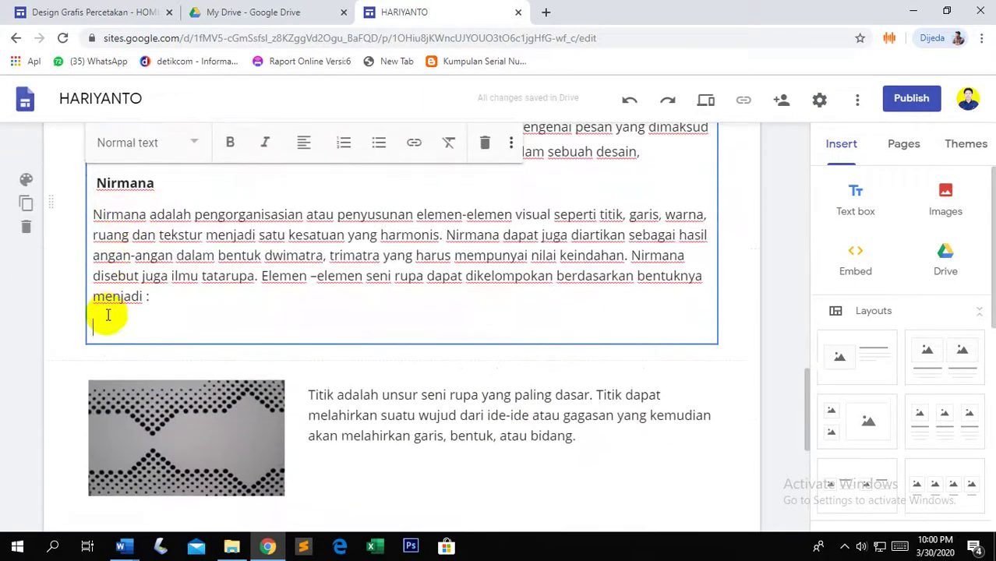
scroll(318, 358, "down", 4)
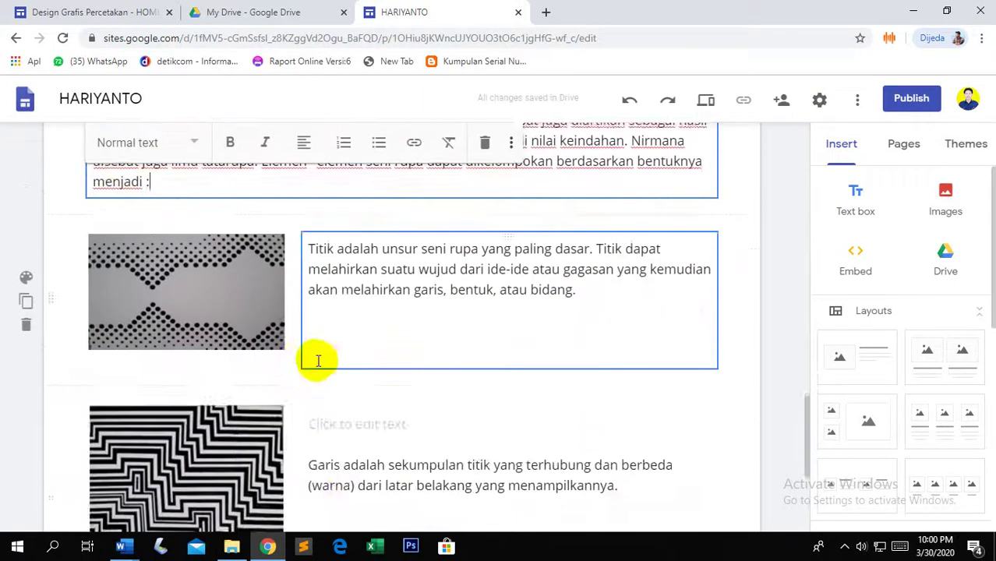
Set the background of the section with the numbered design elements list to Emphasis 1.
scroll(334, 307, "up", 7)
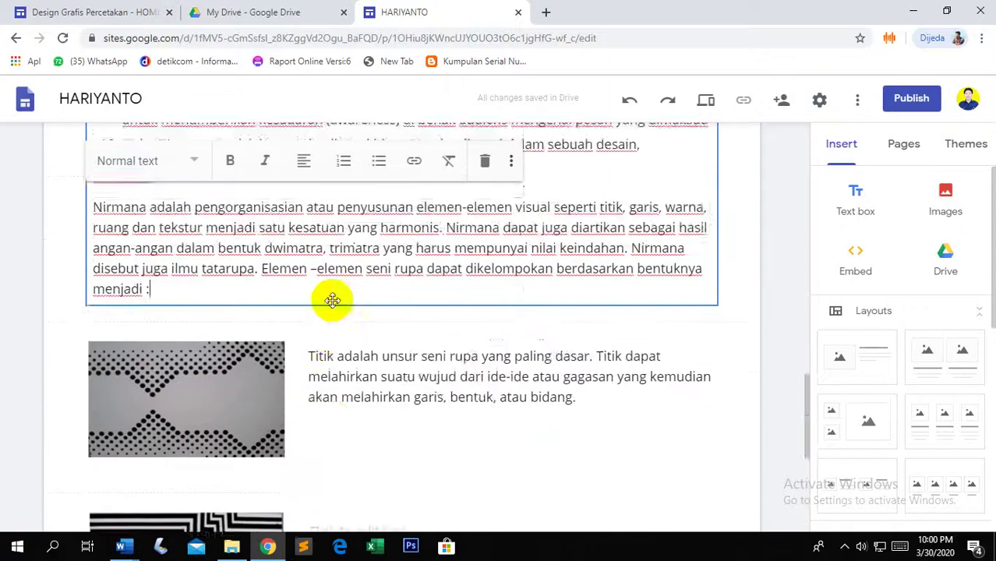
scroll(224, 283, "up", 8)
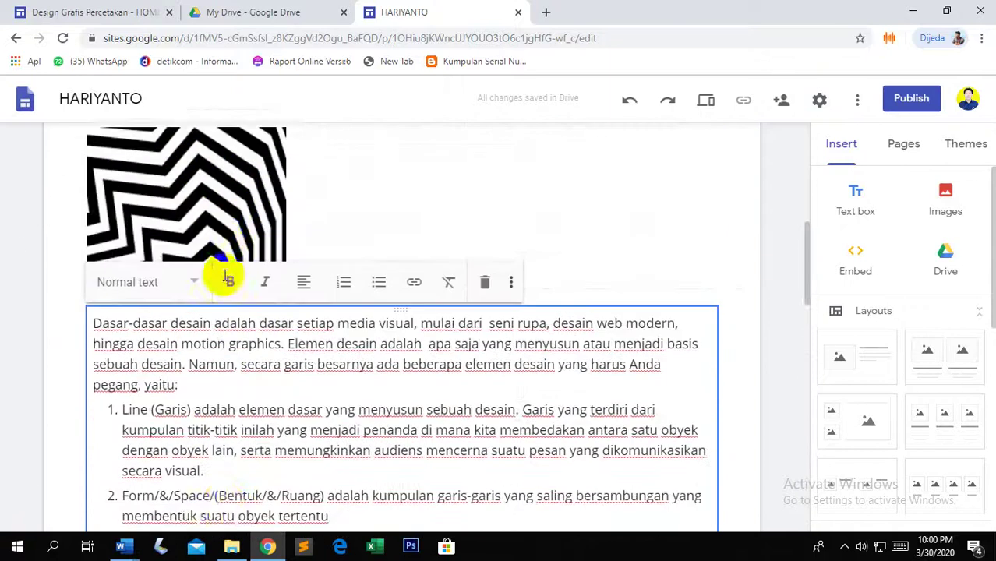
scroll(219, 268, "down", 3)
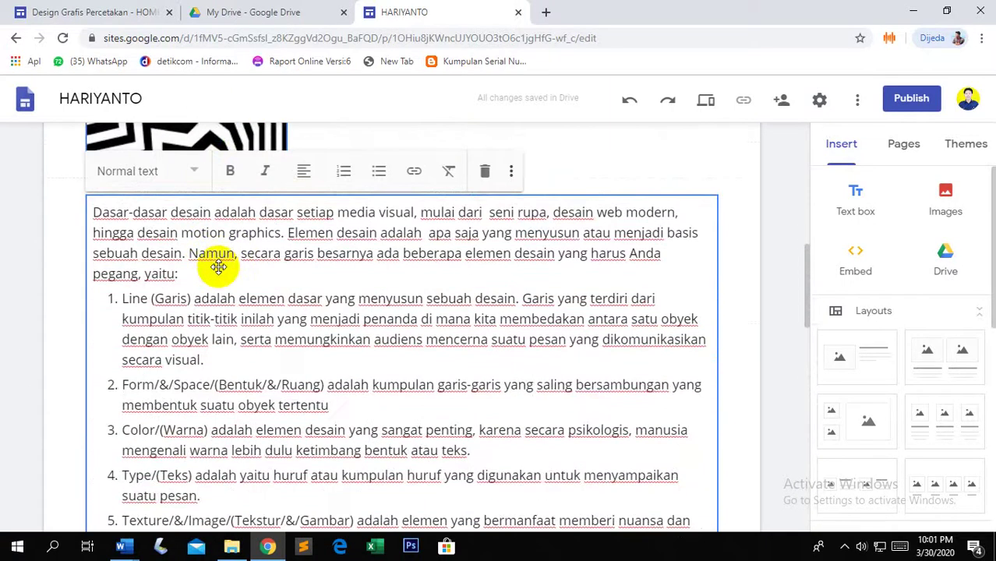
scroll(219, 269, "up", 2)
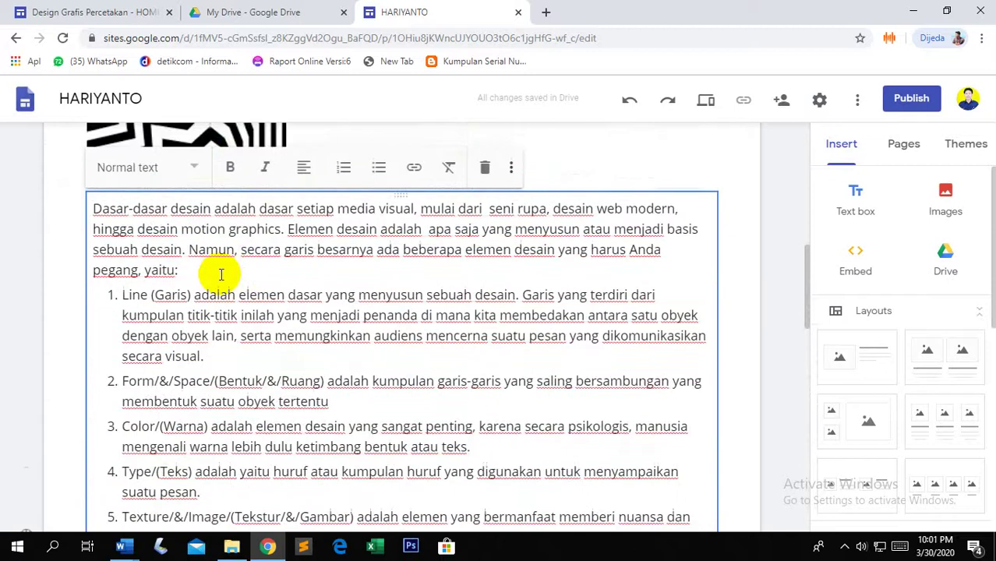
scroll(249, 312, "down", 2)
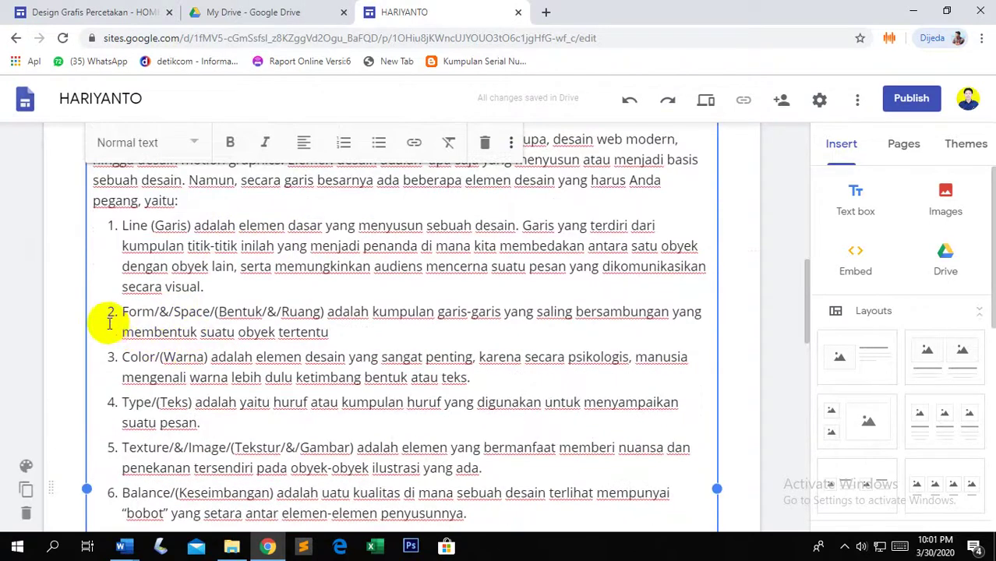
scroll(89, 338, "up", 1)
scroll(109, 336, "down", 2)
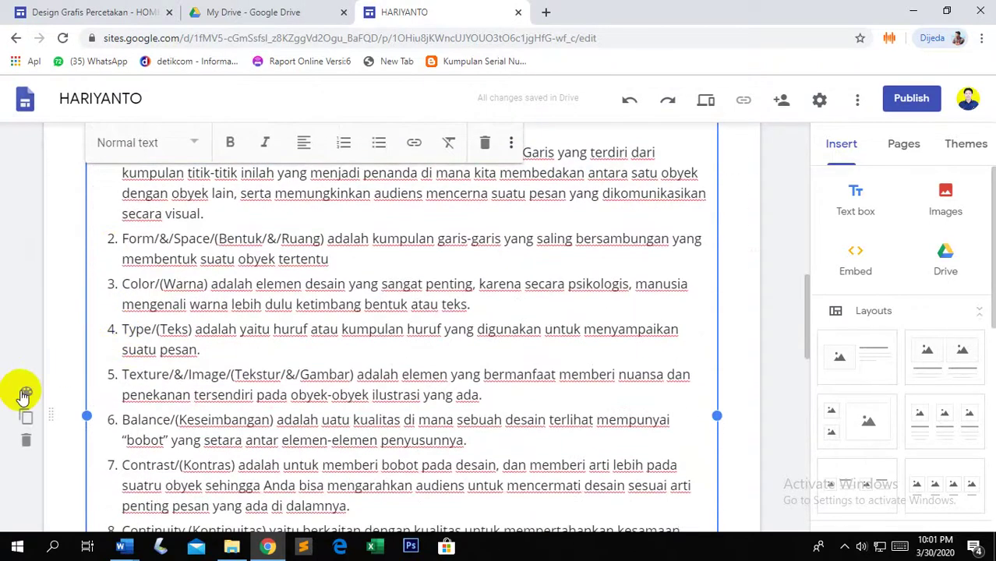
left_click(27, 392)
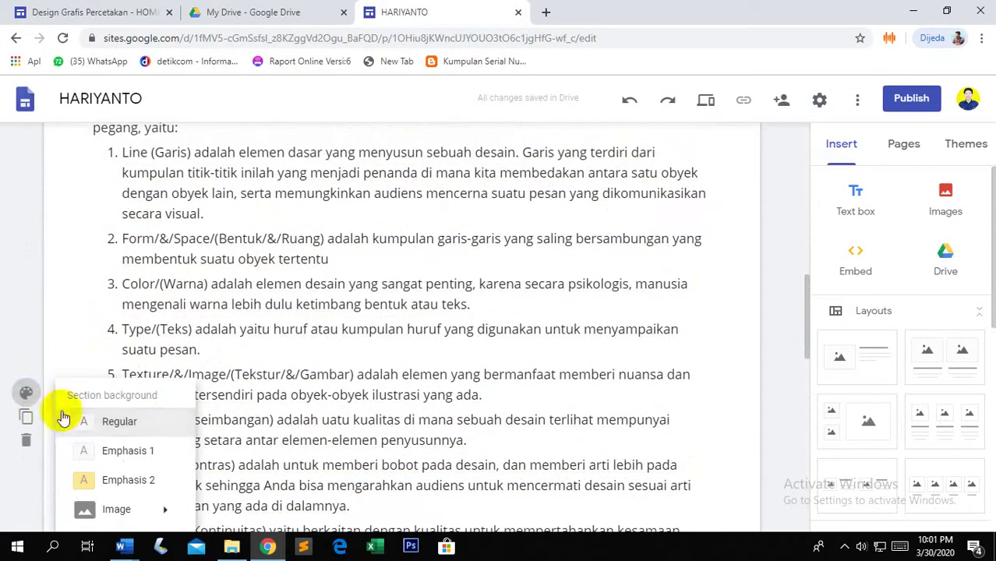
left_click(128, 453)
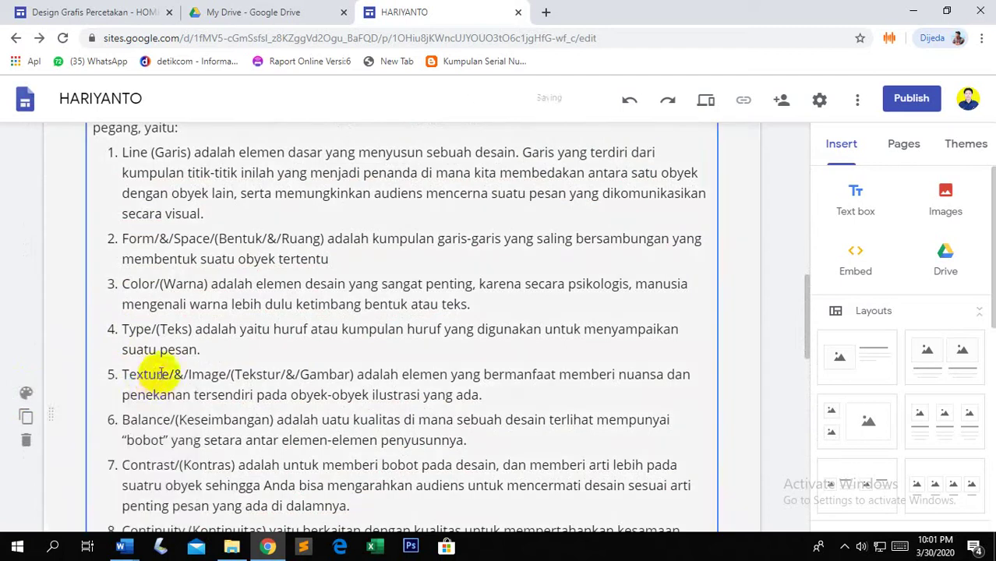
Change the background of the numbered list section to Emphasis 2.
left_click(26, 394)
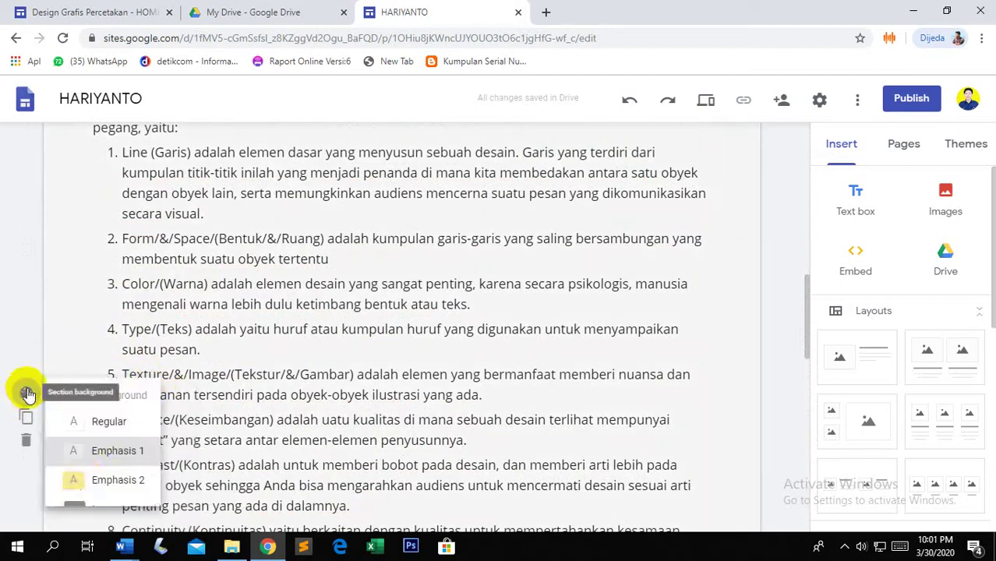
mouse_move(117, 510)
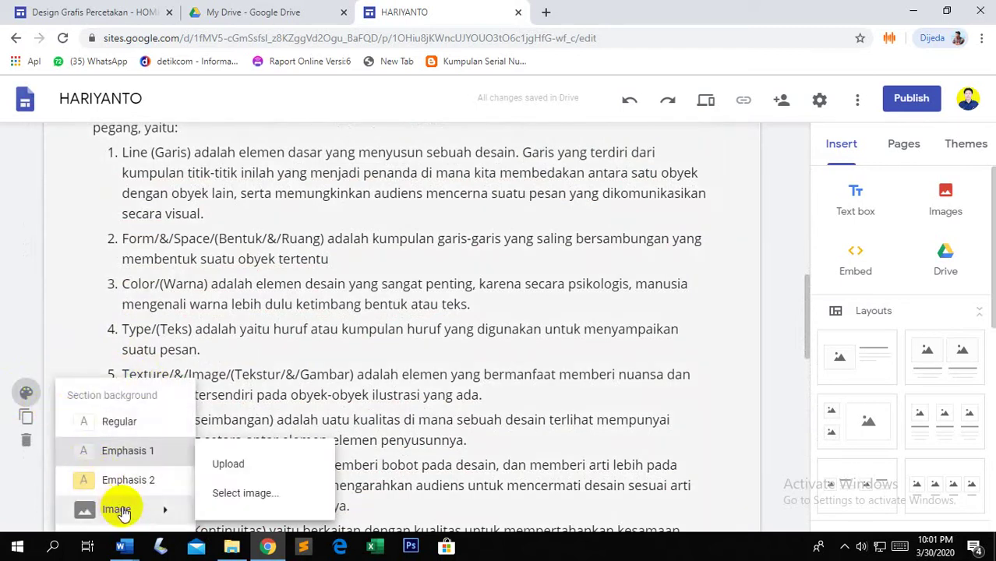
left_click(129, 479)
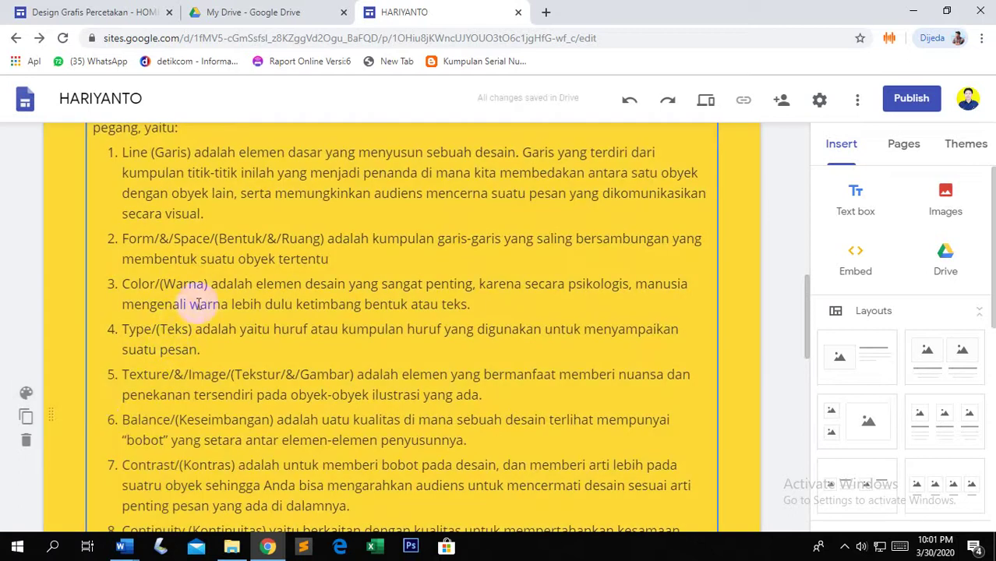
Set the background of the section with the maze-like line picture and "Garis" paragraph to Emphasis 2.
scroll(101, 397, "down", 5)
scroll(113, 395, "down", 2)
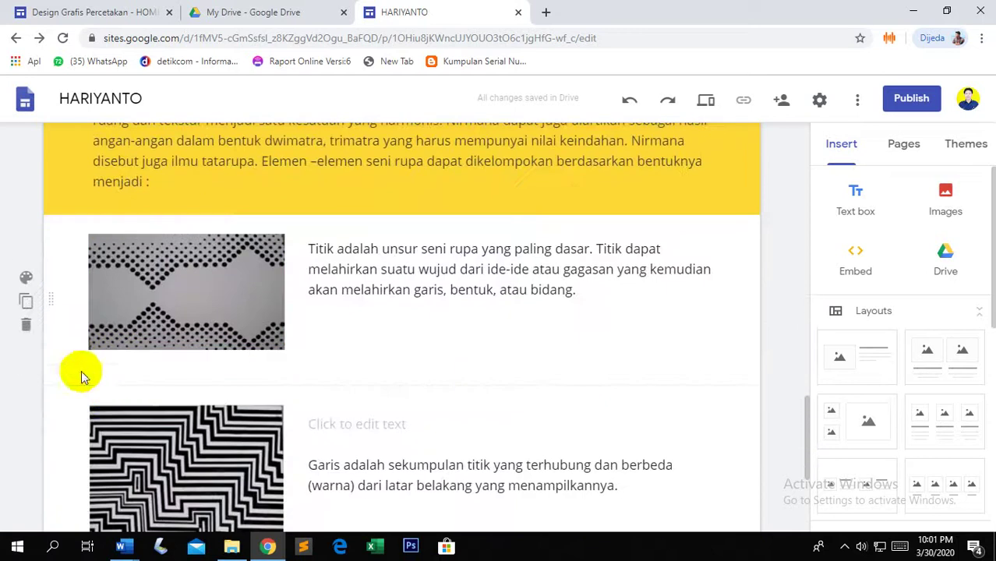
scroll(47, 357, "down", 1)
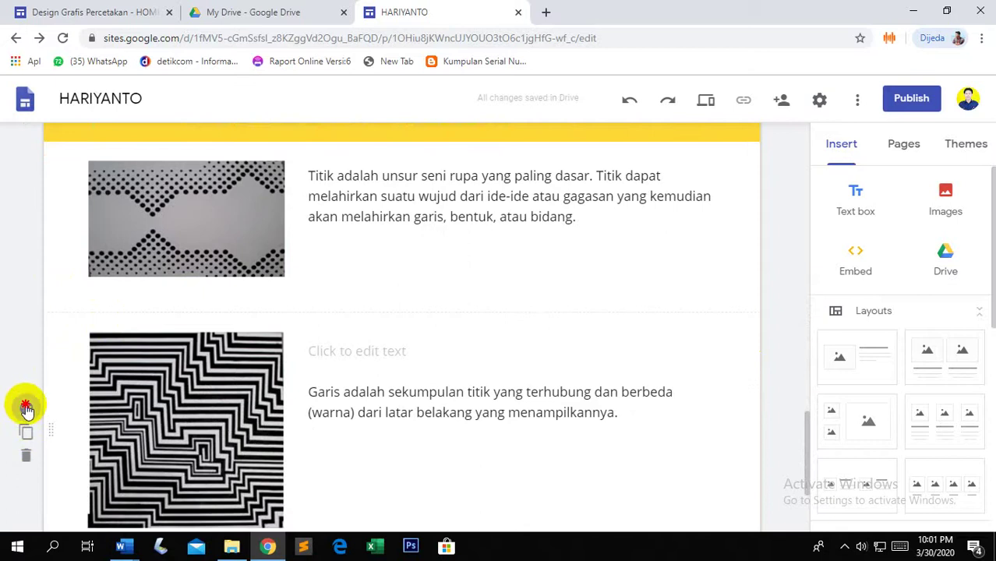
left_click(25, 408)
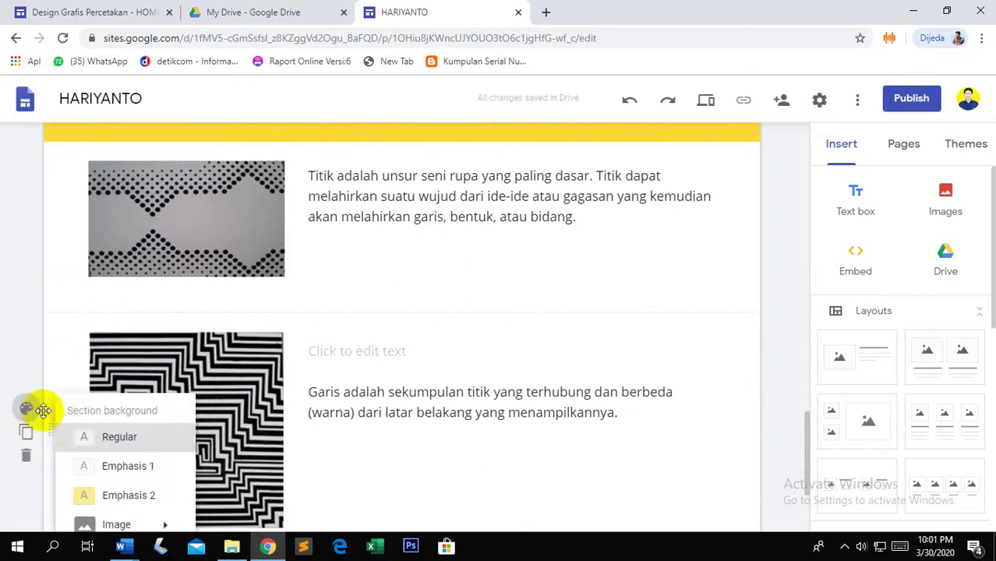
left_click(128, 495)
scroll(366, 359, "down", 2)
Preview the page at large-screen size and examine its heading, picture and coloured list section.
scroll(366, 351, "up", 10)
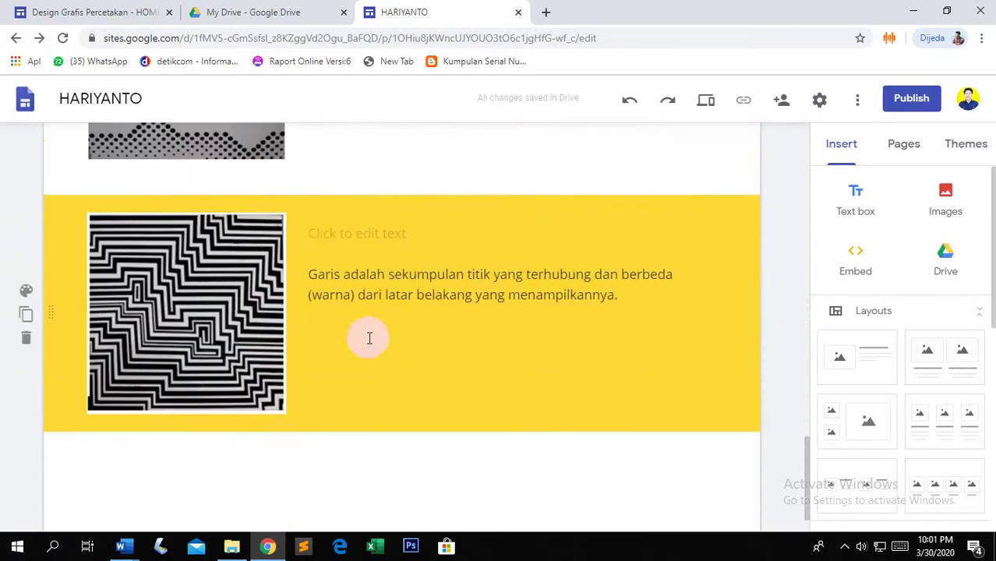
scroll(371, 328, "up", 7)
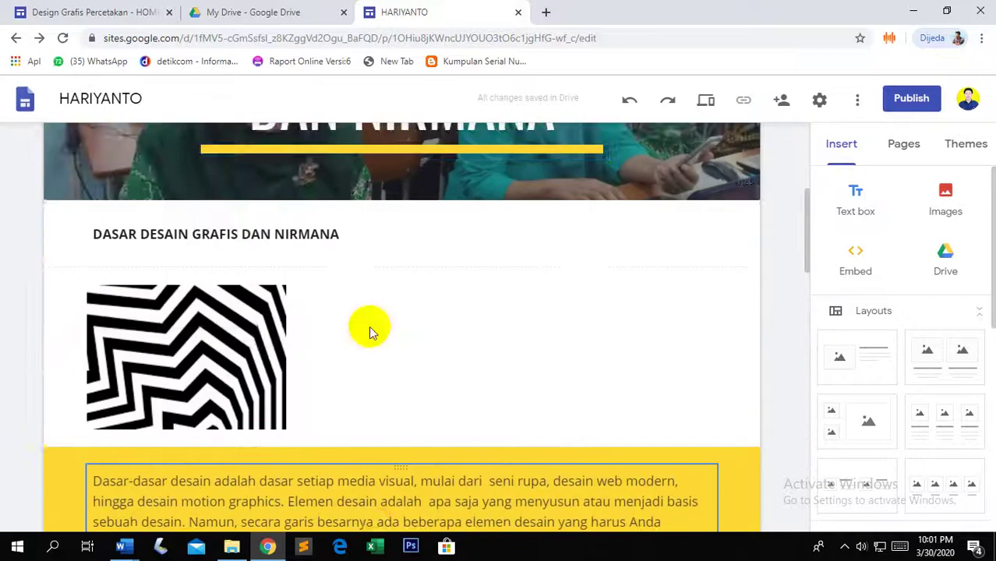
scroll(377, 349, "down", 3)
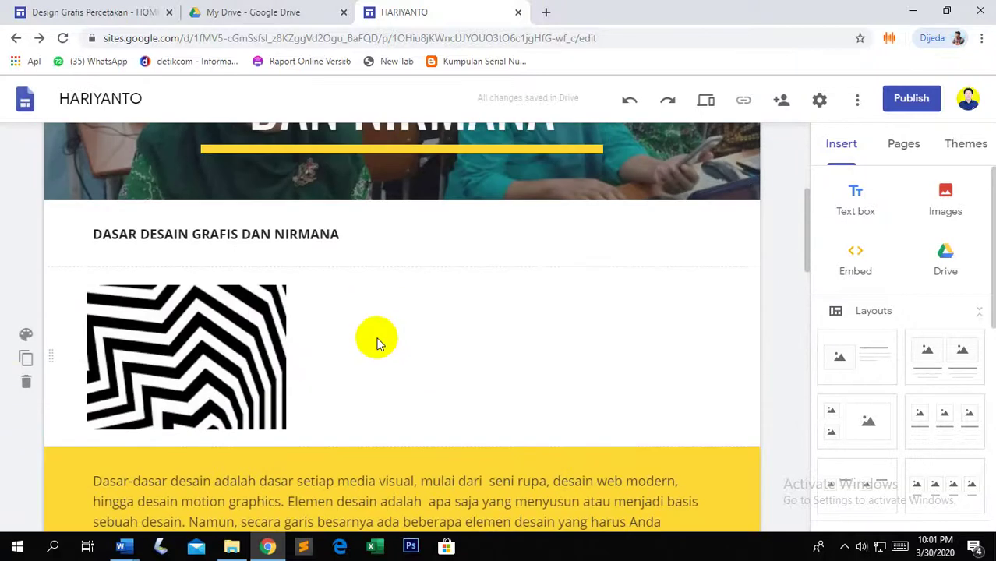
scroll(377, 339, "up", 2)
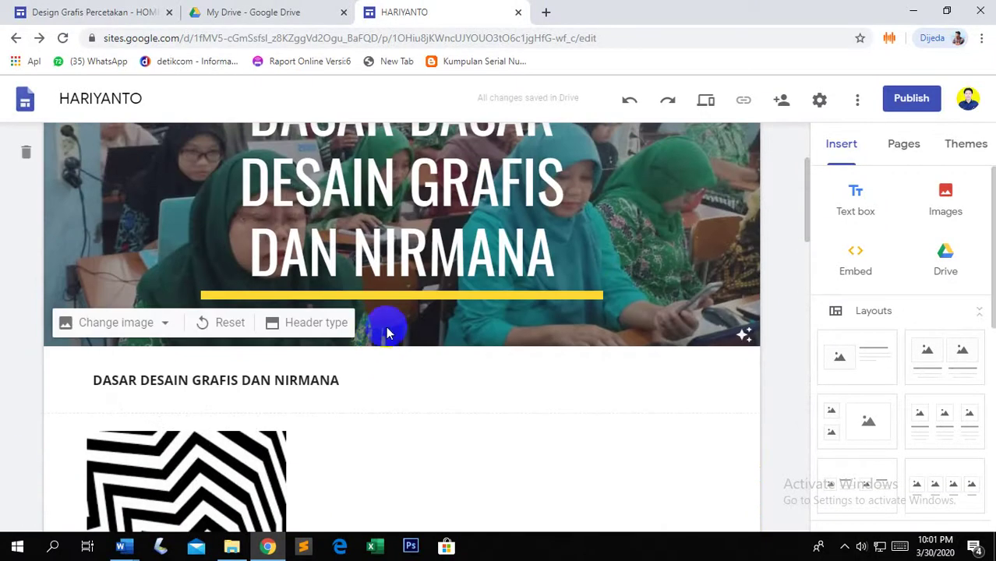
left_click(707, 103)
scroll(703, 345, "down", 2)
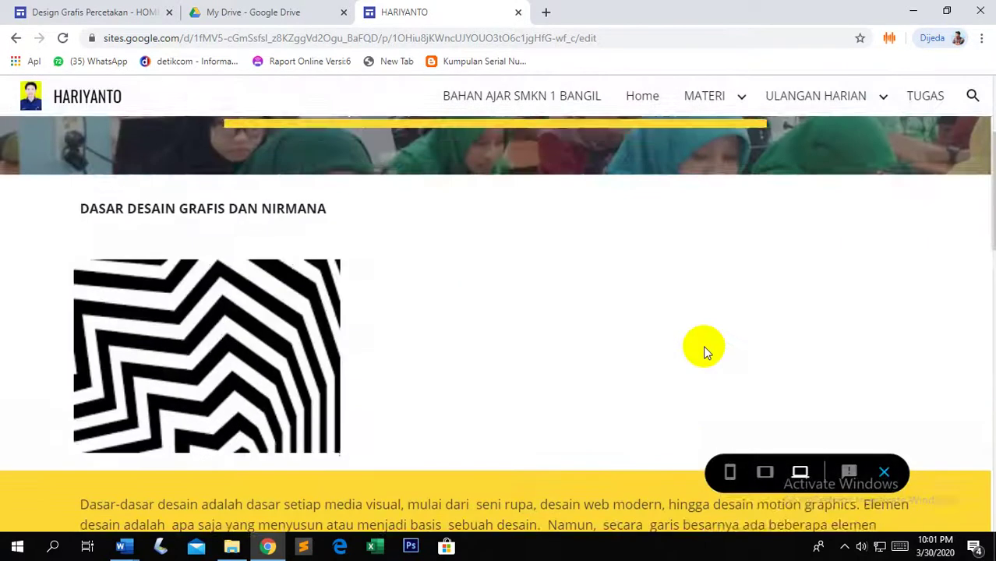
scroll(704, 345, "down", 3)
scroll(708, 468, "down", 2)
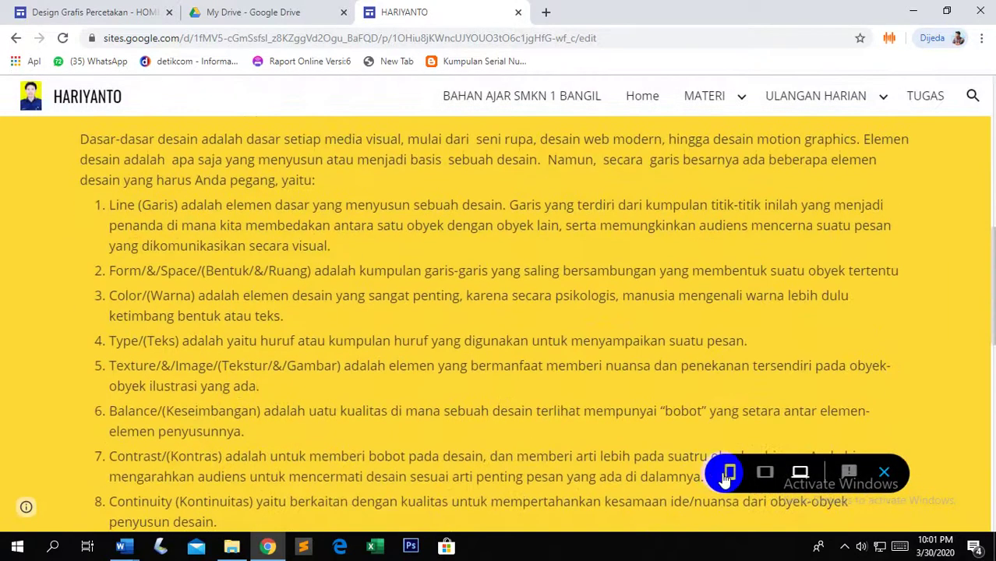
Check the page preview in the phone, tablet and large-screen layouts, and exit the preview.
left_click(728, 473)
scroll(538, 335, "down", 6)
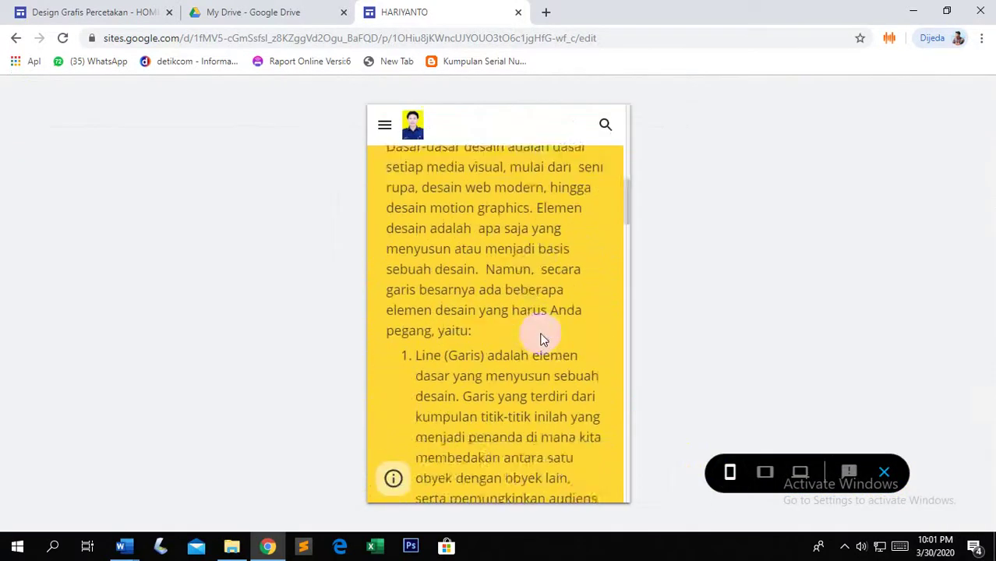
left_click(764, 473)
scroll(500, 351, "down", 5)
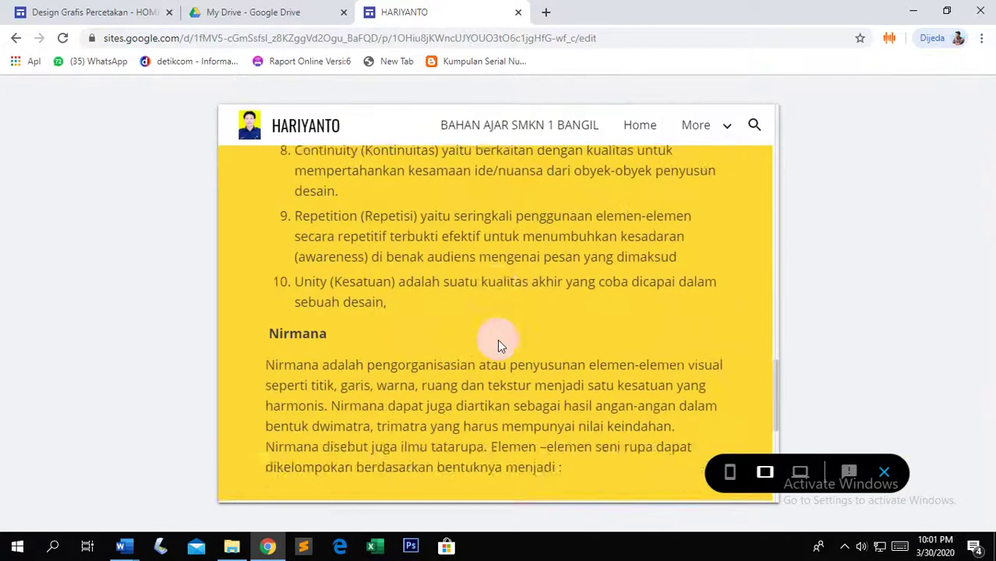
scroll(517, 343, "down", 2)
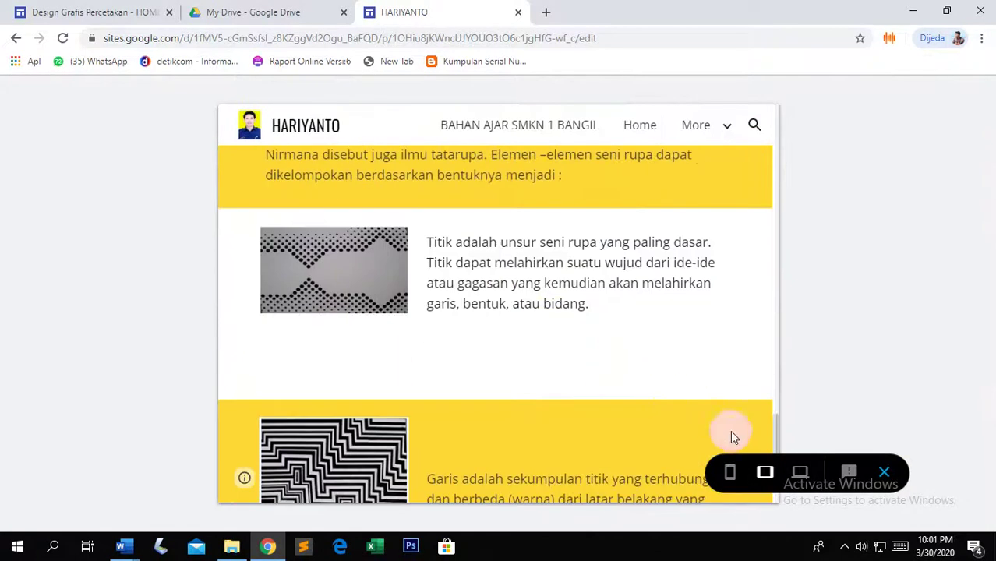
left_click(801, 473)
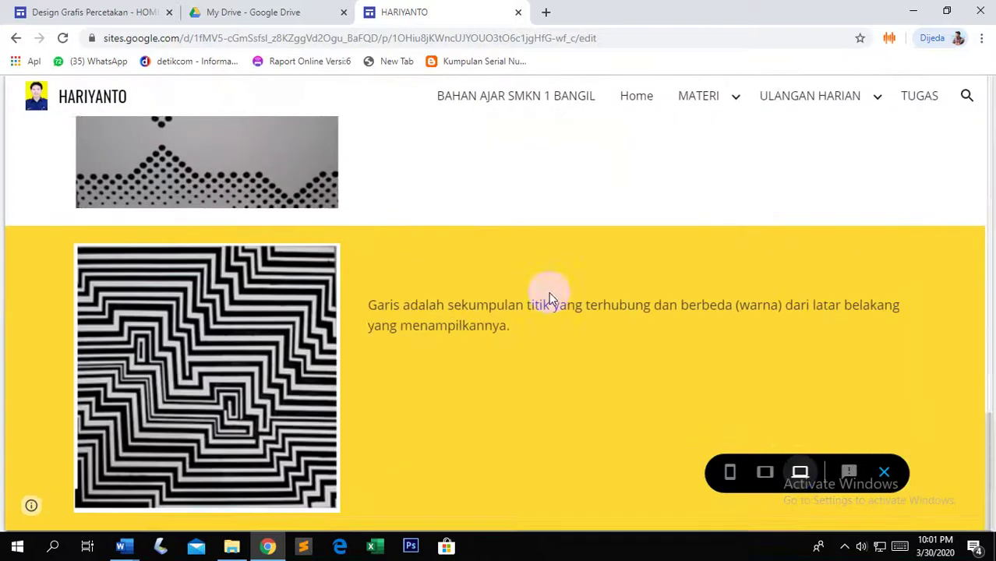
scroll(375, 226, "up", 10)
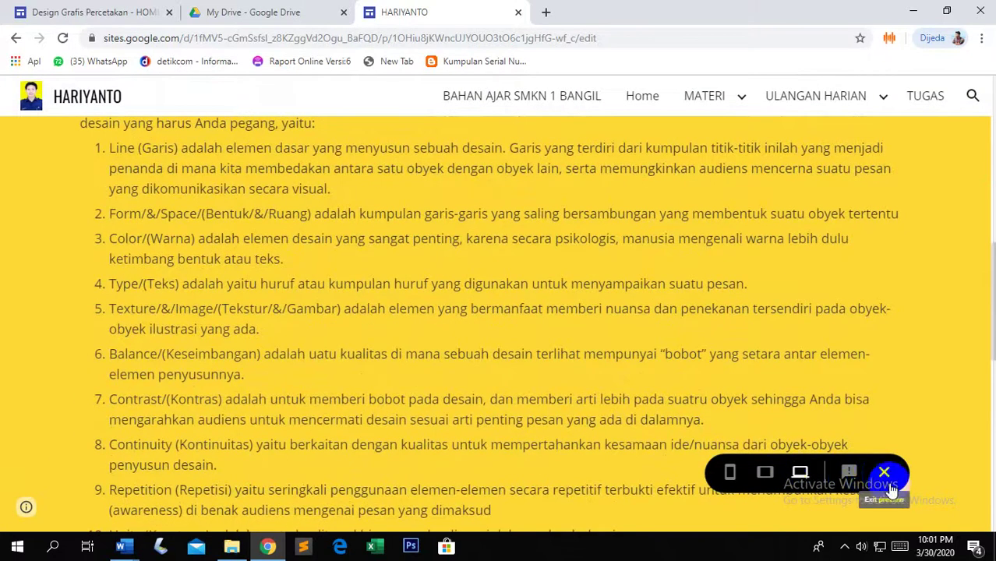
left_click(891, 486)
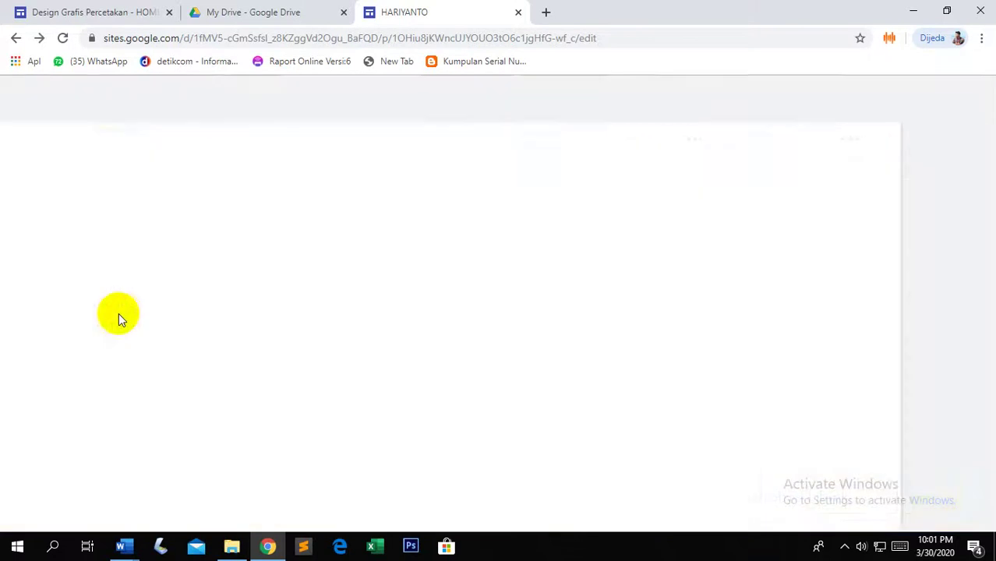
Set the background of the numbered list section back to Regular.
scroll(181, 292, "down", 10)
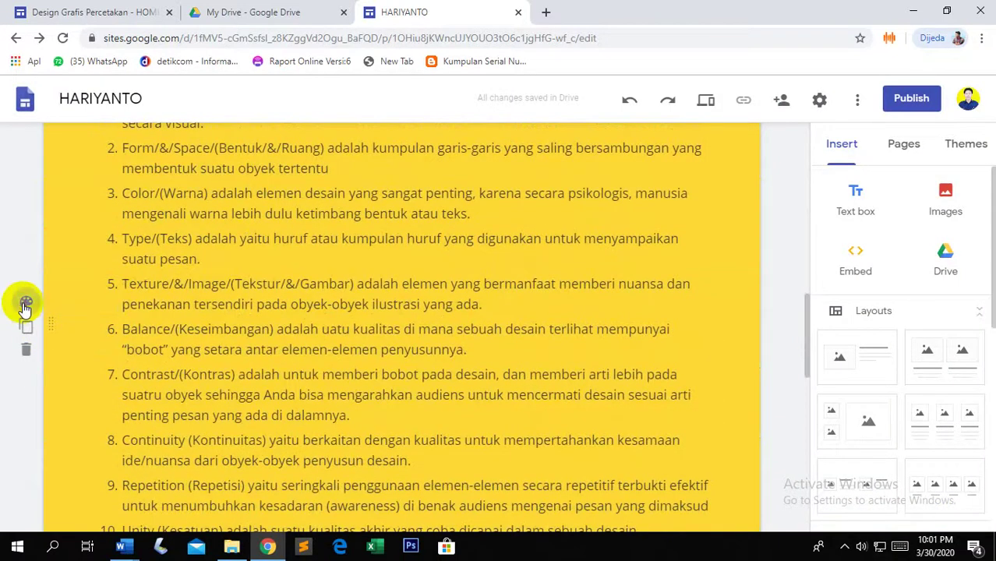
left_click(26, 303)
left_click(113, 336)
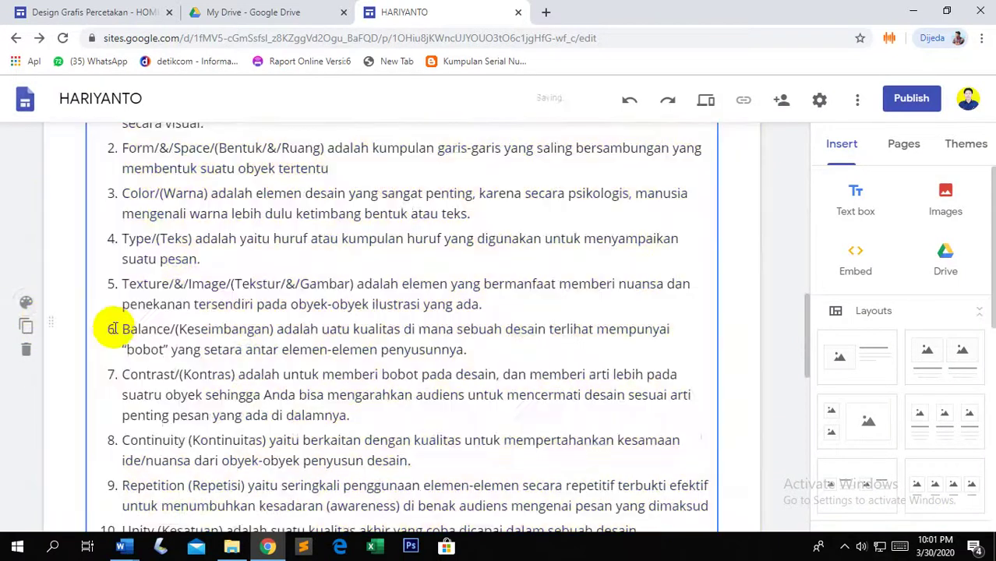
Set the background of the section with the maze-like line picture and "Garis" paragraph back to Regular.
scroll(112, 328, "down", 5)
scroll(111, 320, "down", 3)
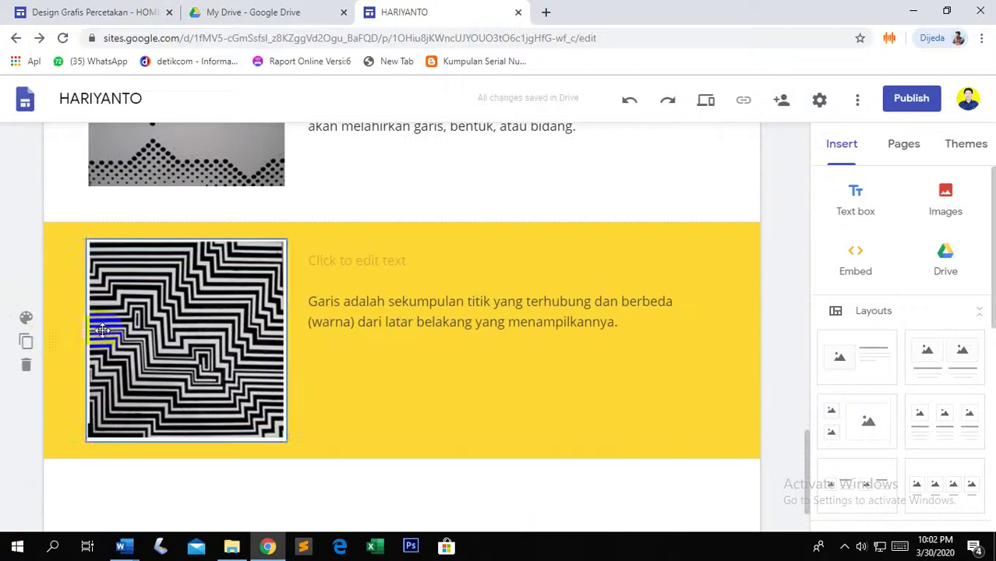
left_click(26, 318)
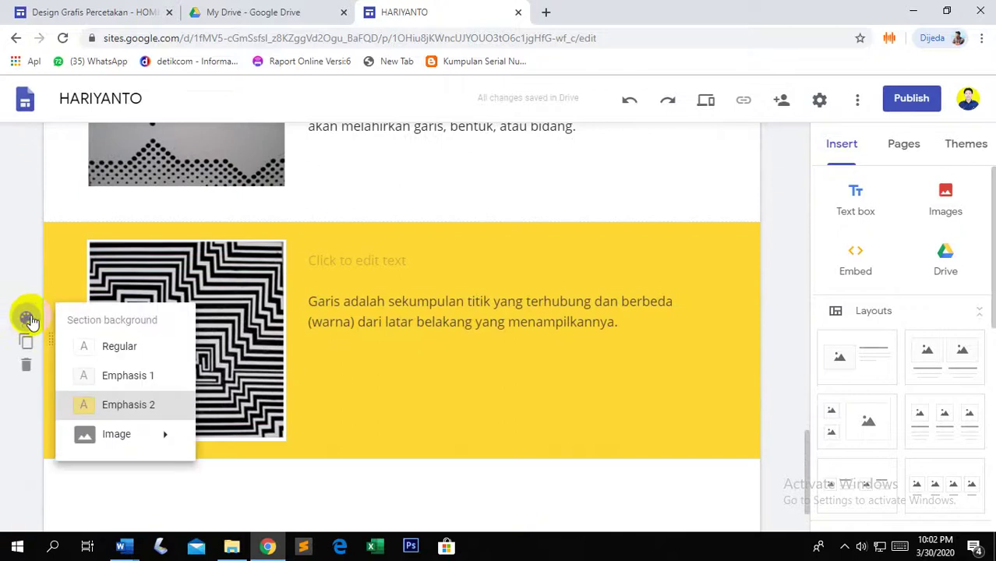
left_click(113, 349)
scroll(546, 304, "down", 1)
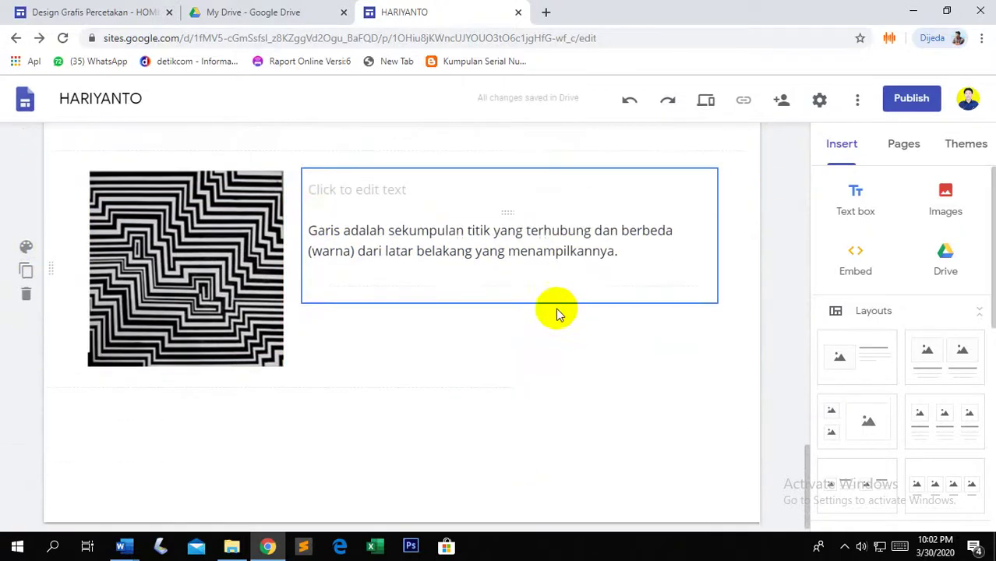
Review the whole 3.1 page, from the picture sections up to the header and its MATERI submenu, and return to the page's end.
scroll(383, 333, "up", 4)
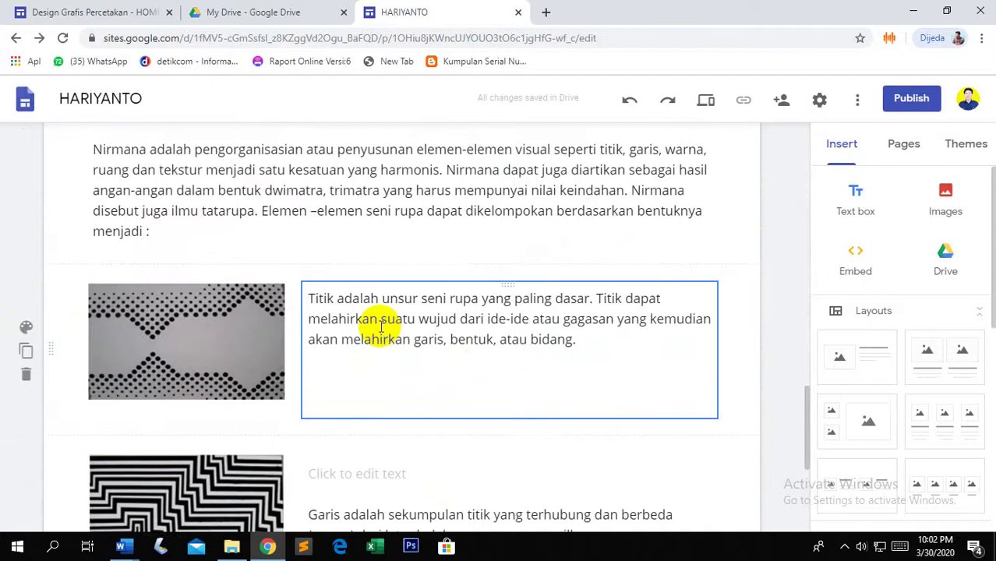
scroll(382, 320, "up", 5)
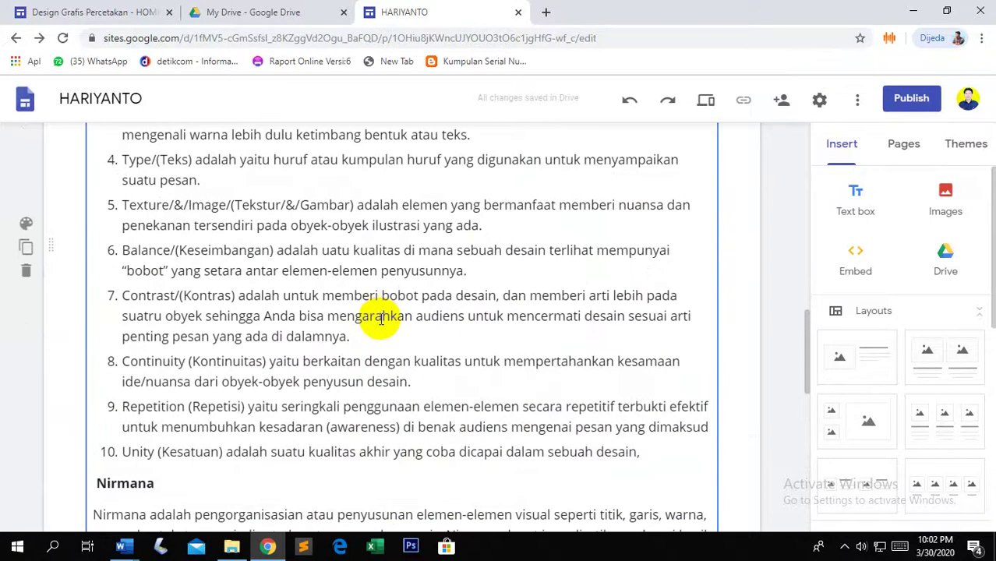
scroll(379, 316, "up", 3)
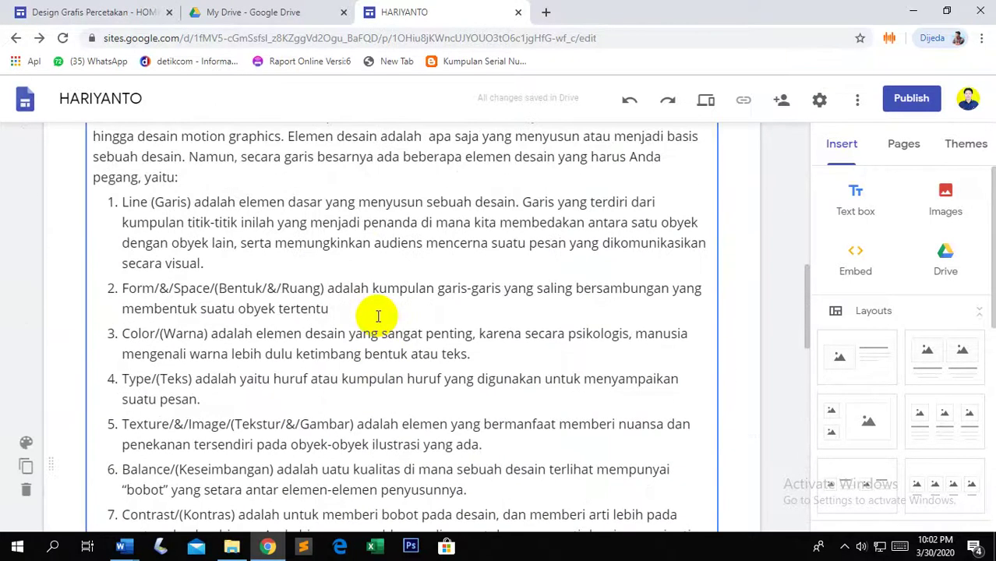
scroll(378, 311, "up", 8)
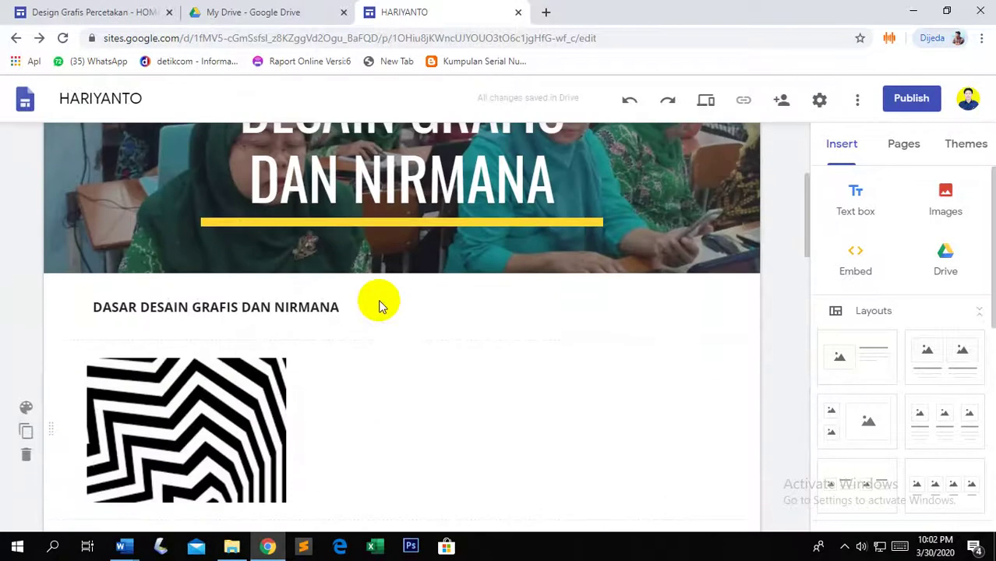
scroll(378, 300, "up", 2)
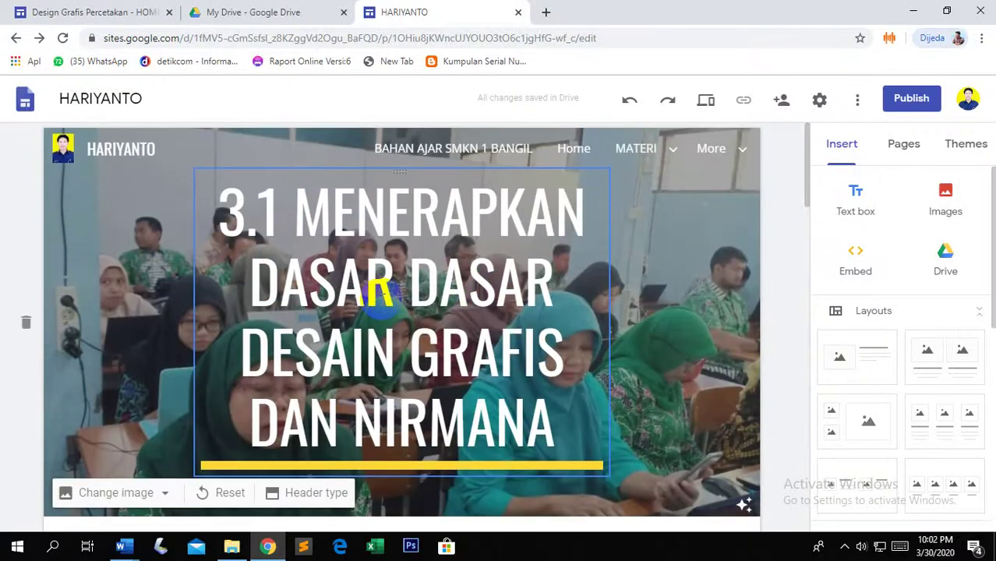
left_click(671, 160)
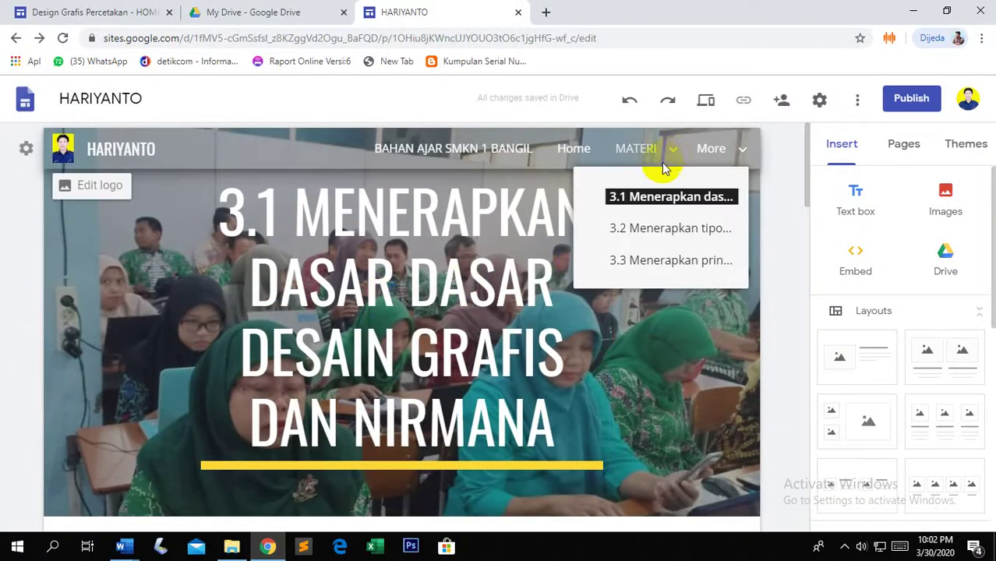
scroll(267, 311, "down", 10)
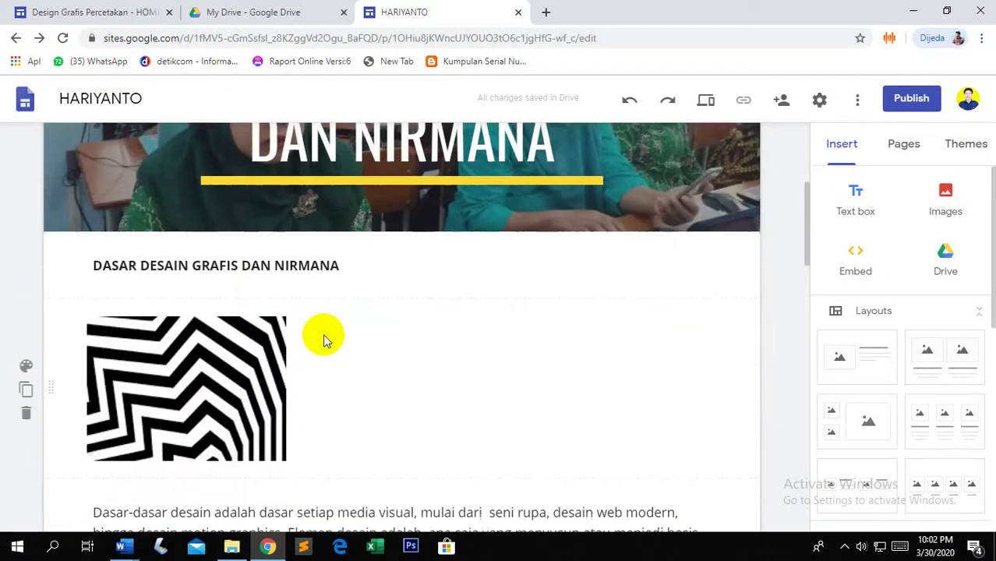
scroll(331, 349, "down", 12)
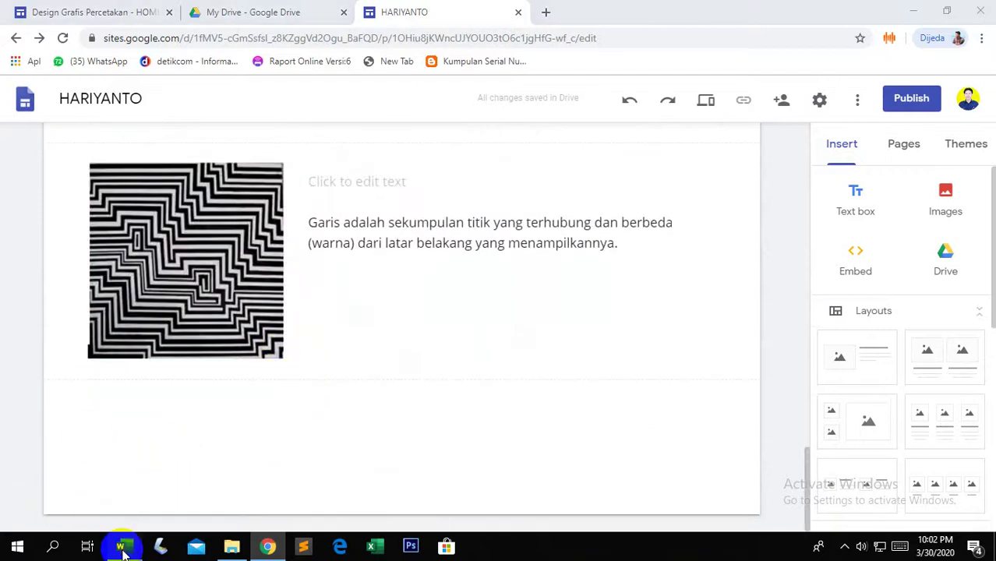
Switch to the Word document 01. MATERI KD-1 and copy the "Dikutip dari" source line with its link at the end.
mouse_move(123, 544)
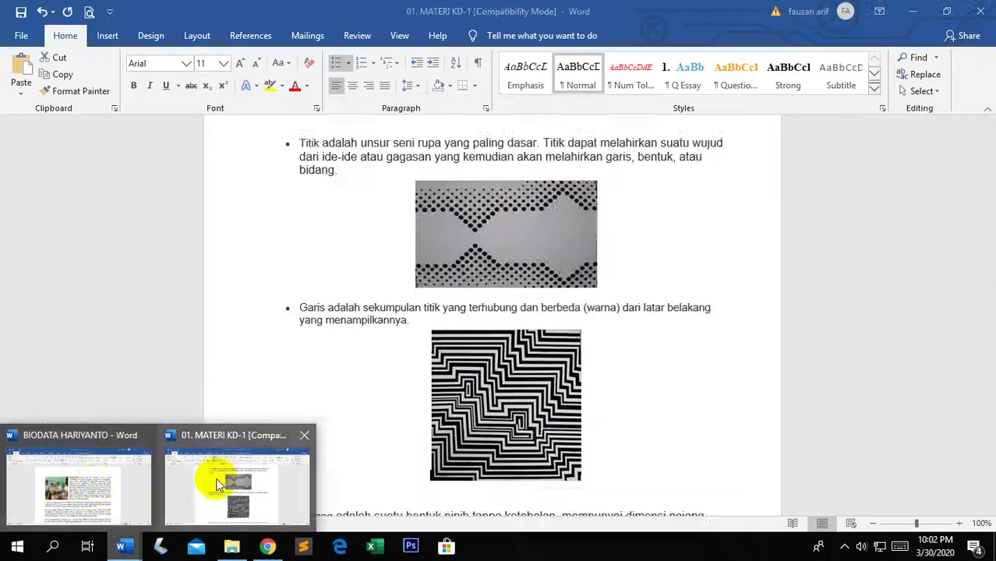
left_click(218, 480)
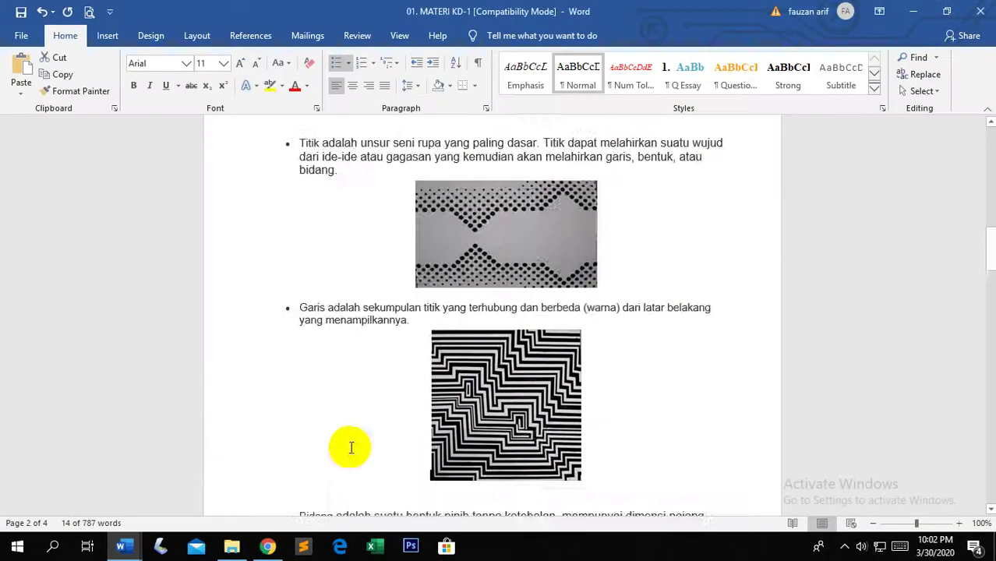
scroll(437, 437, "down", 10)
scroll(530, 417, "down", 20)
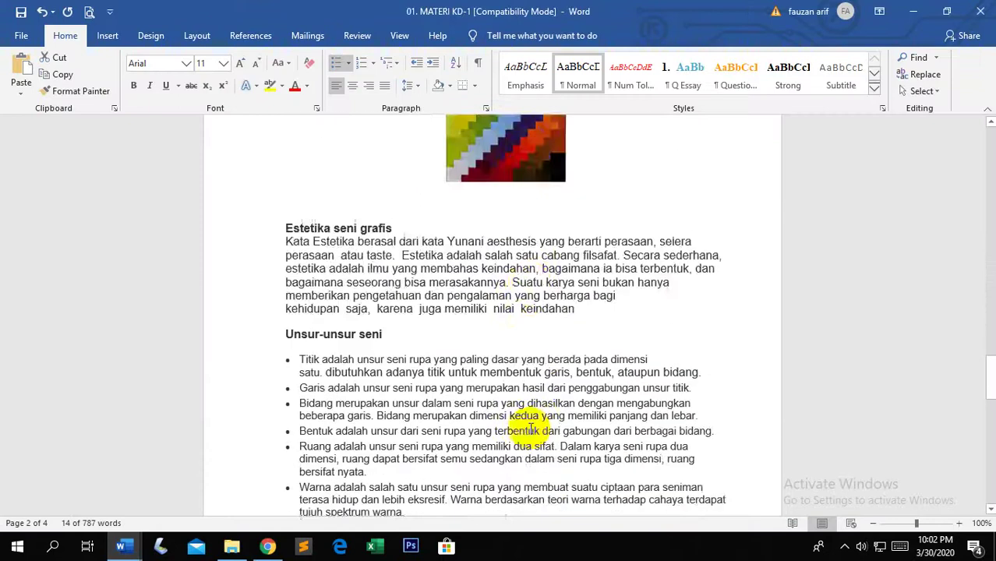
scroll(537, 431, "down", 5)
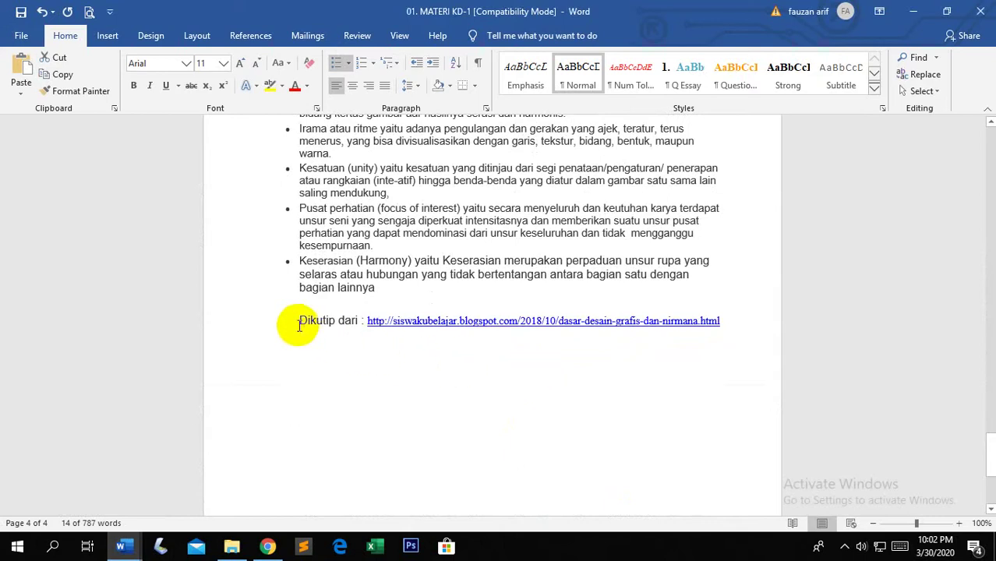
left_click_drag(303, 321, 717, 322)
key("ctrl+c")
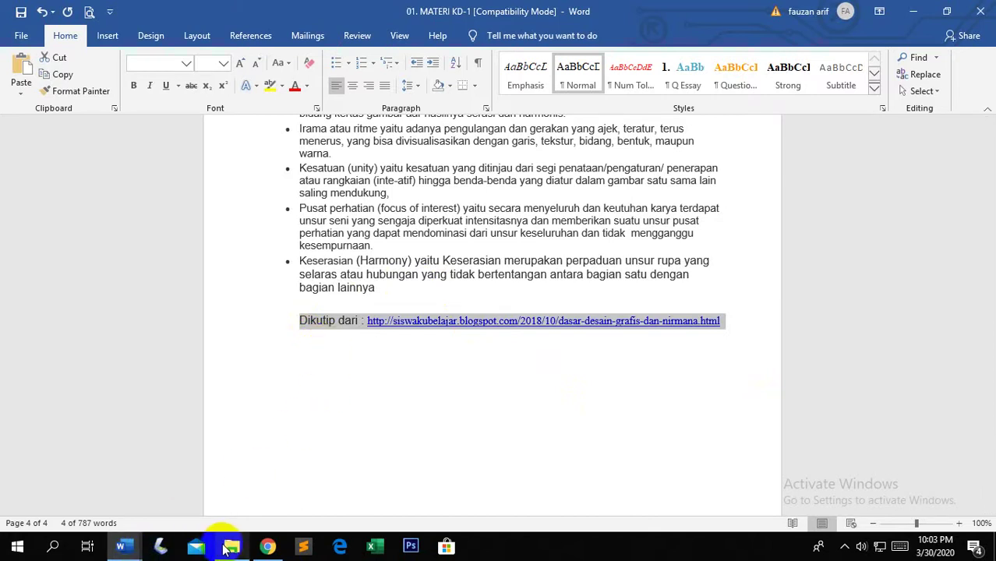
Back in Google Sites in Chrome, add a text box below the "Garis" section and paste the copied source line into it.
mouse_move(265, 542)
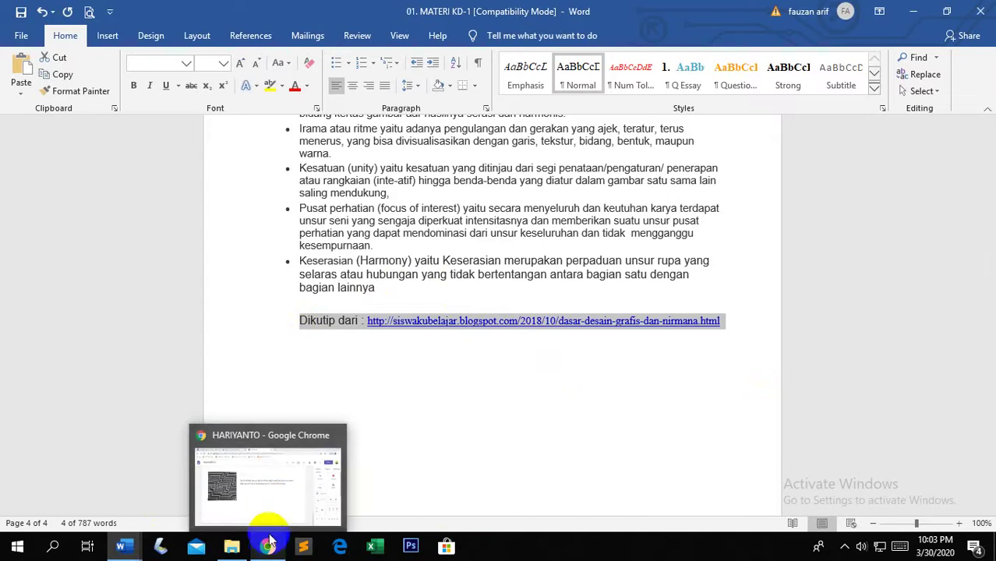
left_click(273, 507)
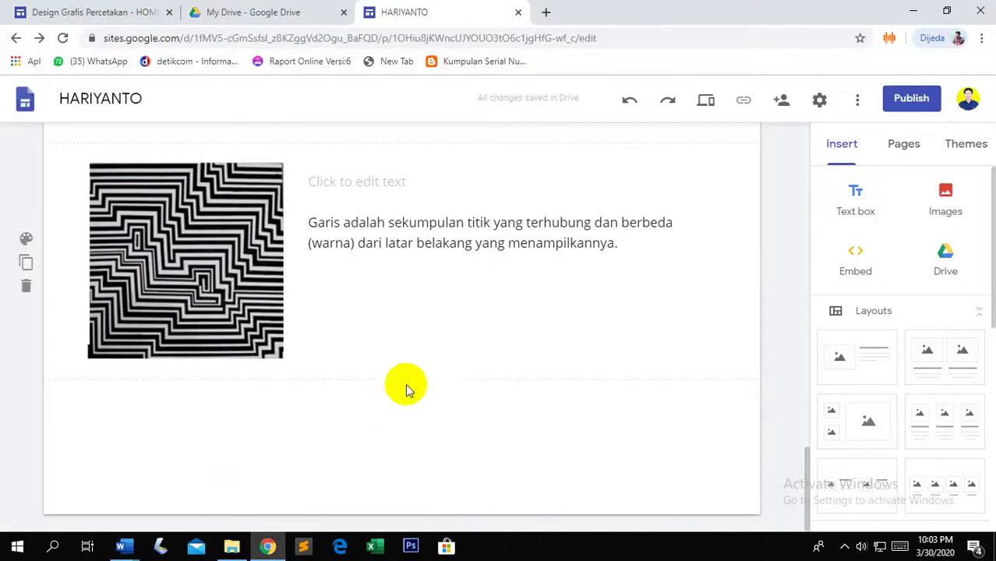
double_click(394, 425)
left_click(394, 423)
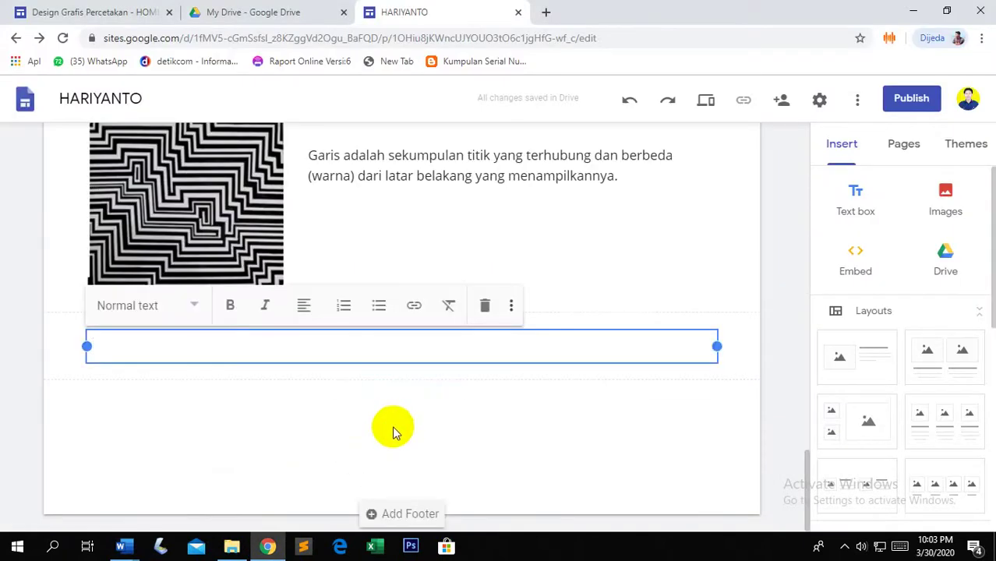
key("ctrl+v")
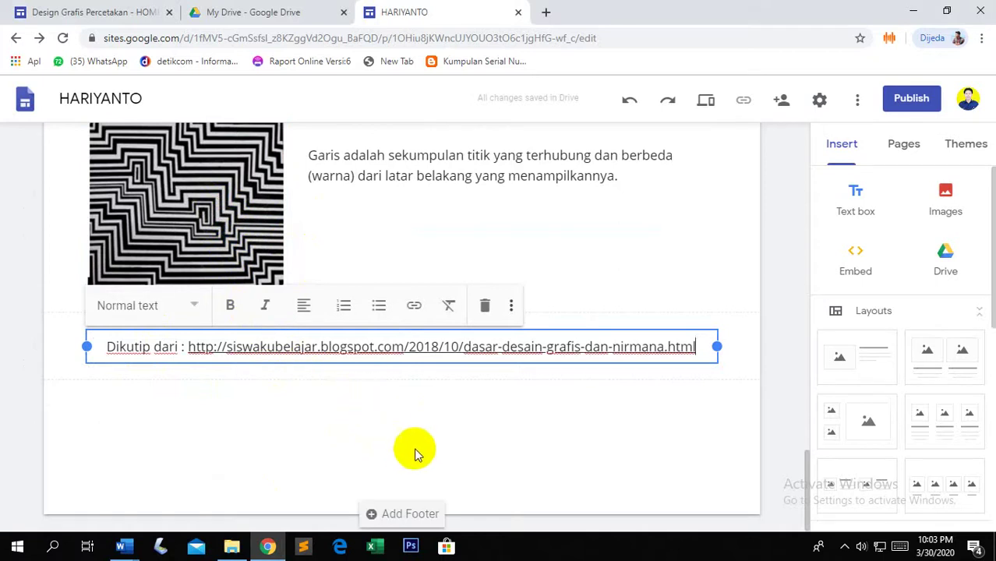
Look over the page content from the source line at the end up to the header banner.
scroll(614, 280, "up", 1)
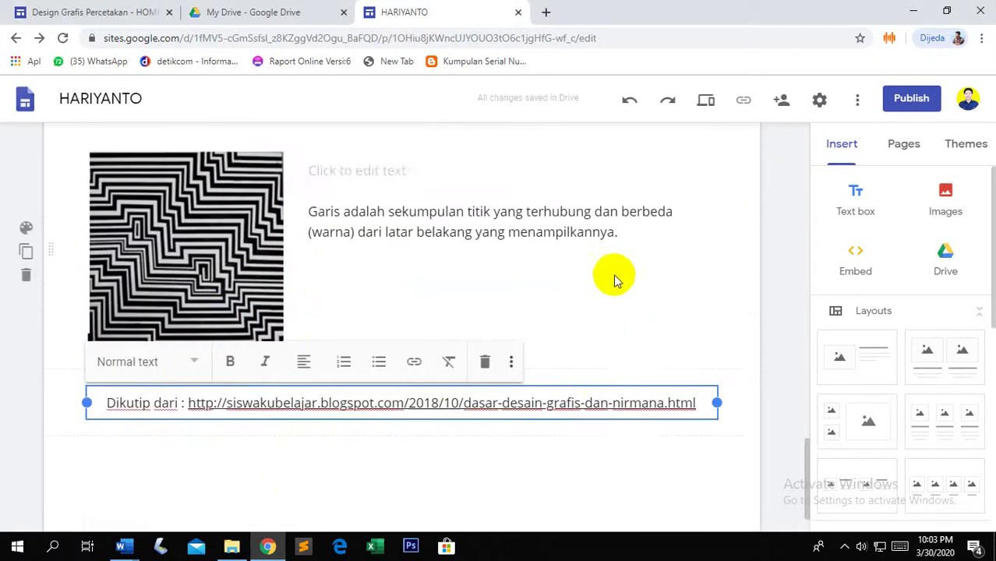
scroll(613, 273, "up", 8)
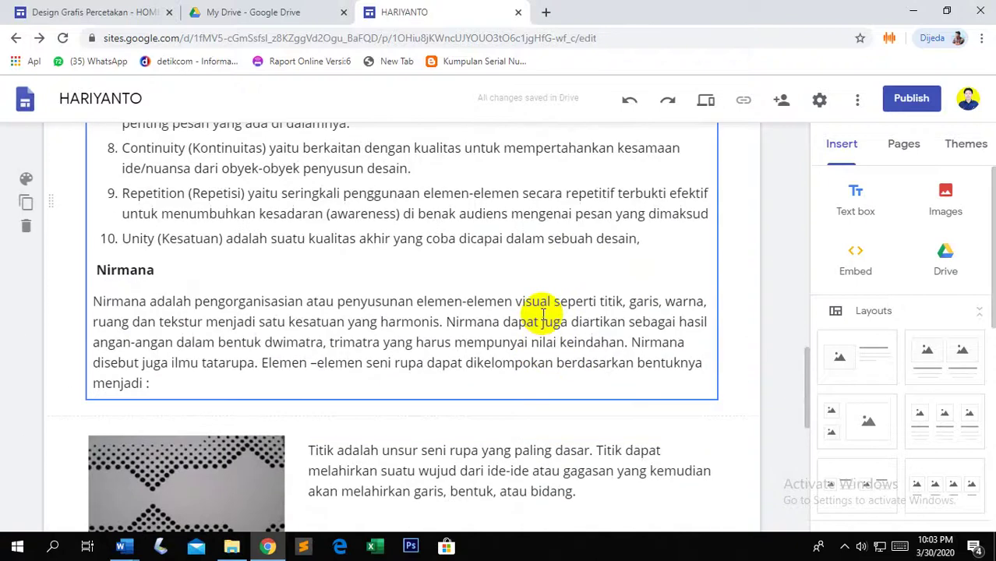
scroll(474, 285, "up", 10)
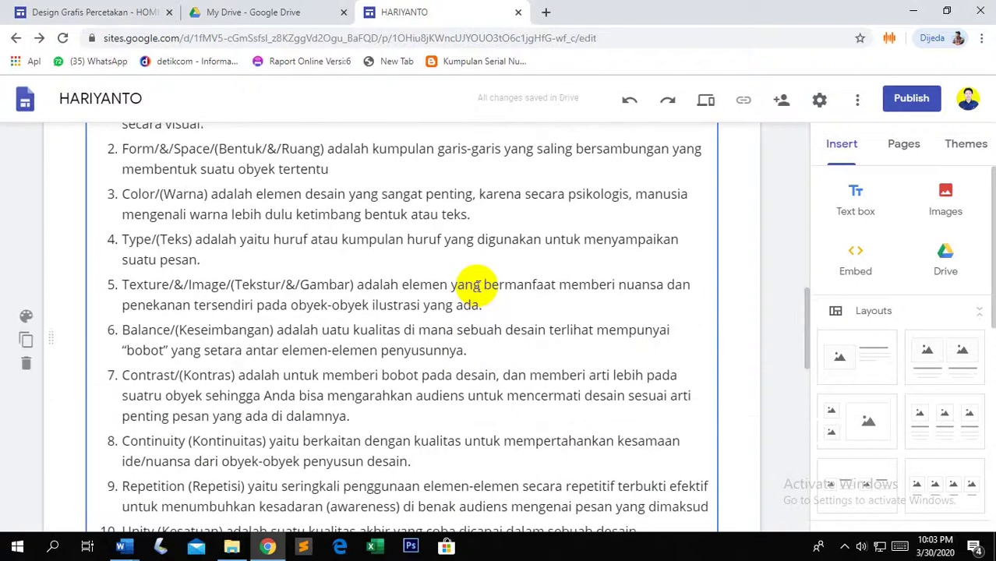
scroll(478, 286, "up", 5)
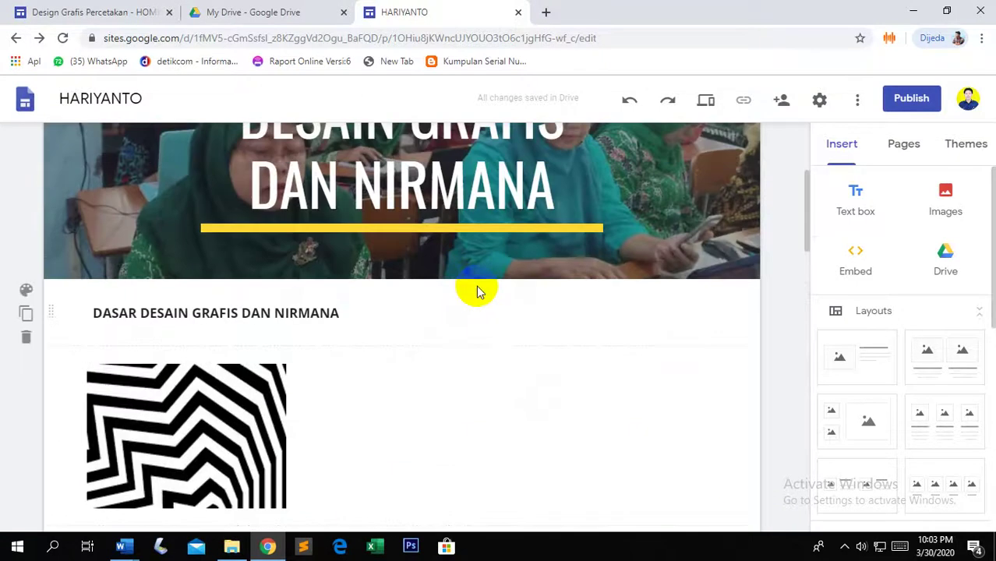
scroll(478, 292, "up", 4)
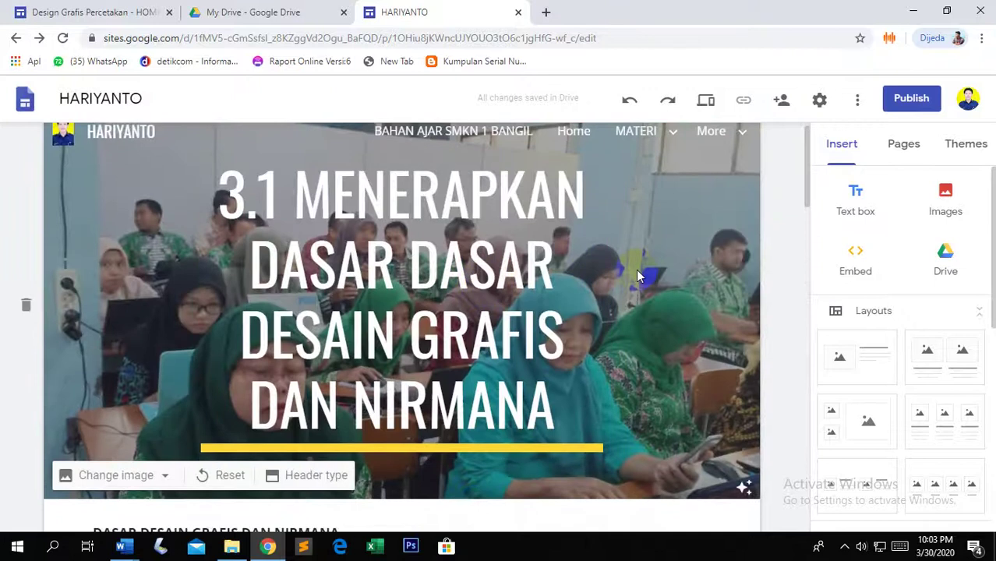
scroll(636, 269, "up", 1)
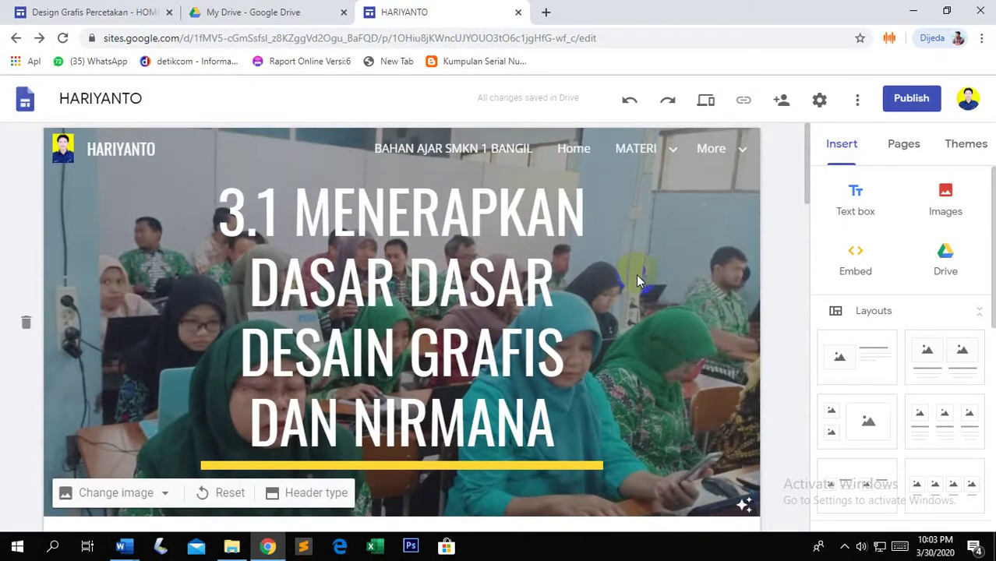